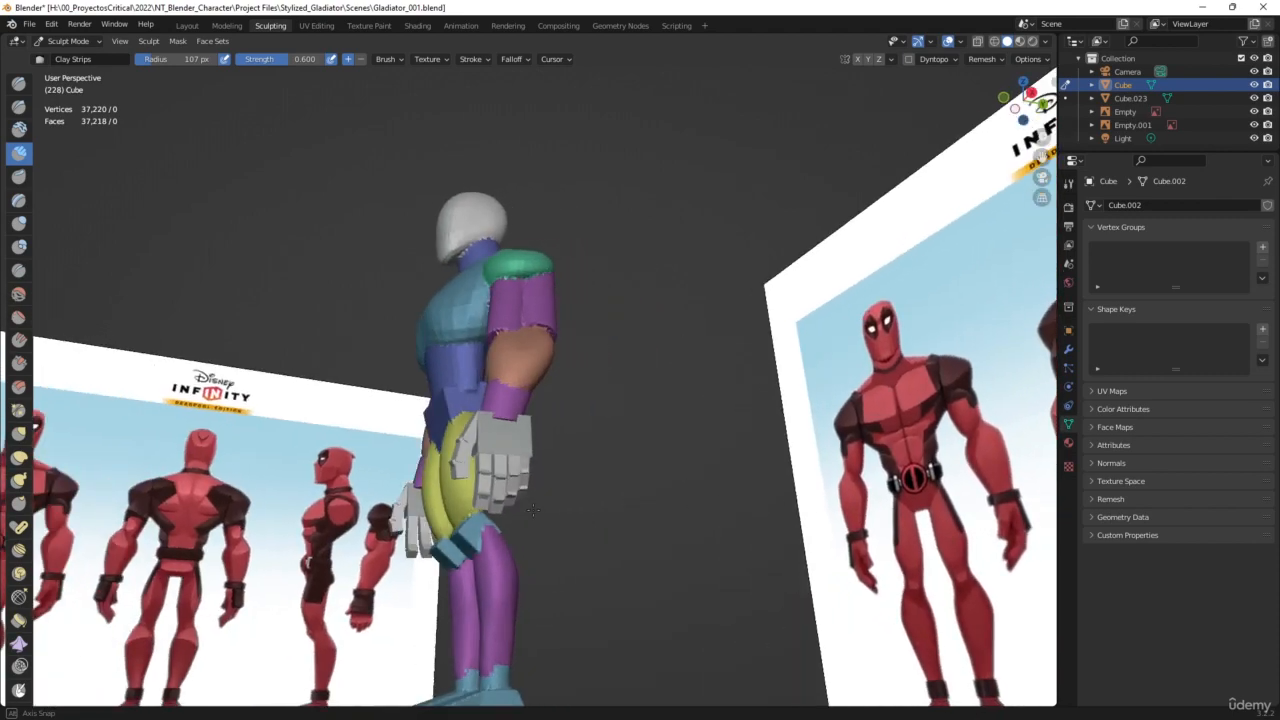
Voxel-remesh the blocked-out character body with a 0.01 m voxel size, leaving face sets unpreserved
{"action": "middle_click_drag", "start_coordinate": [652, 507], "coordinate": [605, 424]}
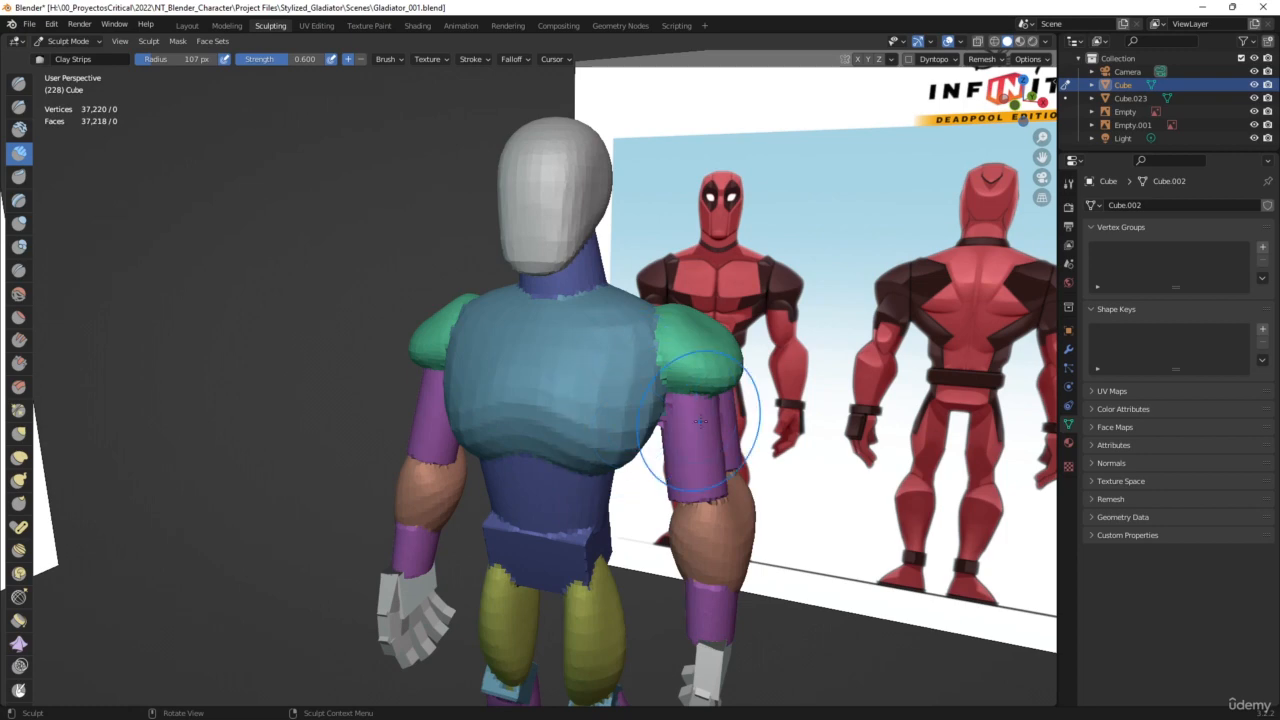
{"action": "middle_click_drag", "start_coordinate": [691, 423], "coordinate": [600, 395]}
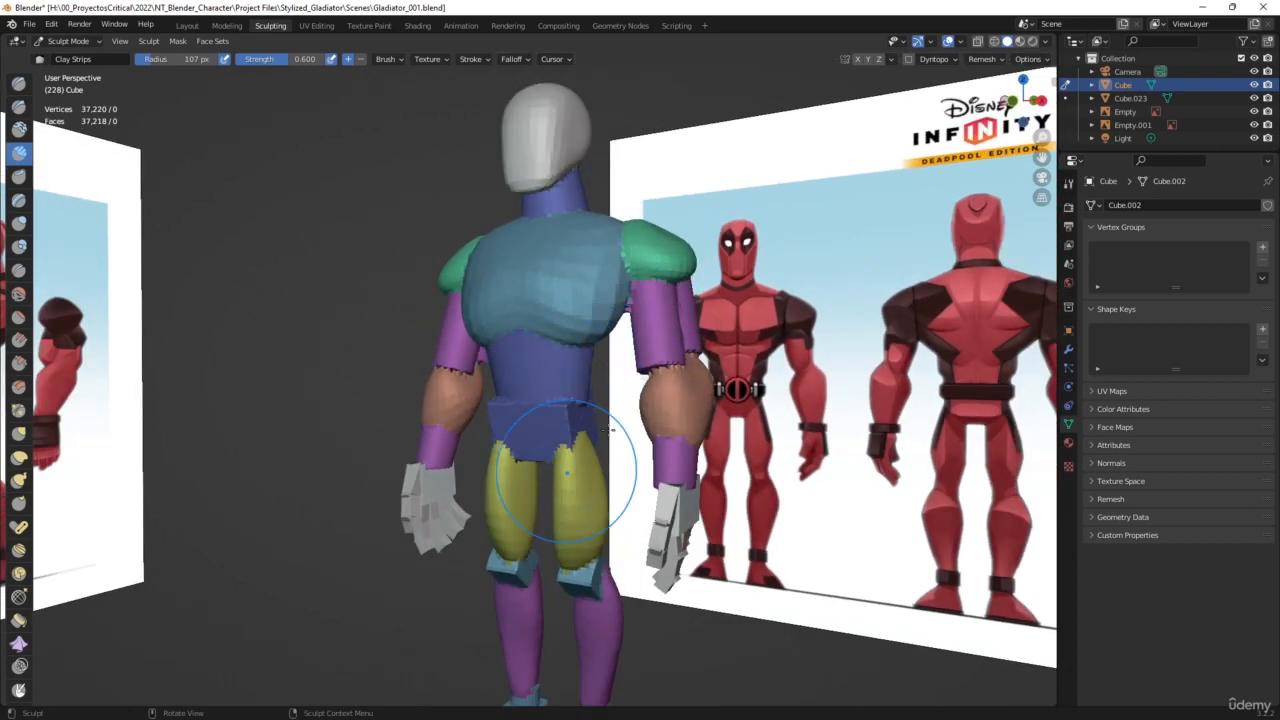
{"action": "middle_click_drag", "start_coordinate": [605, 465], "coordinate": [555, 243]}
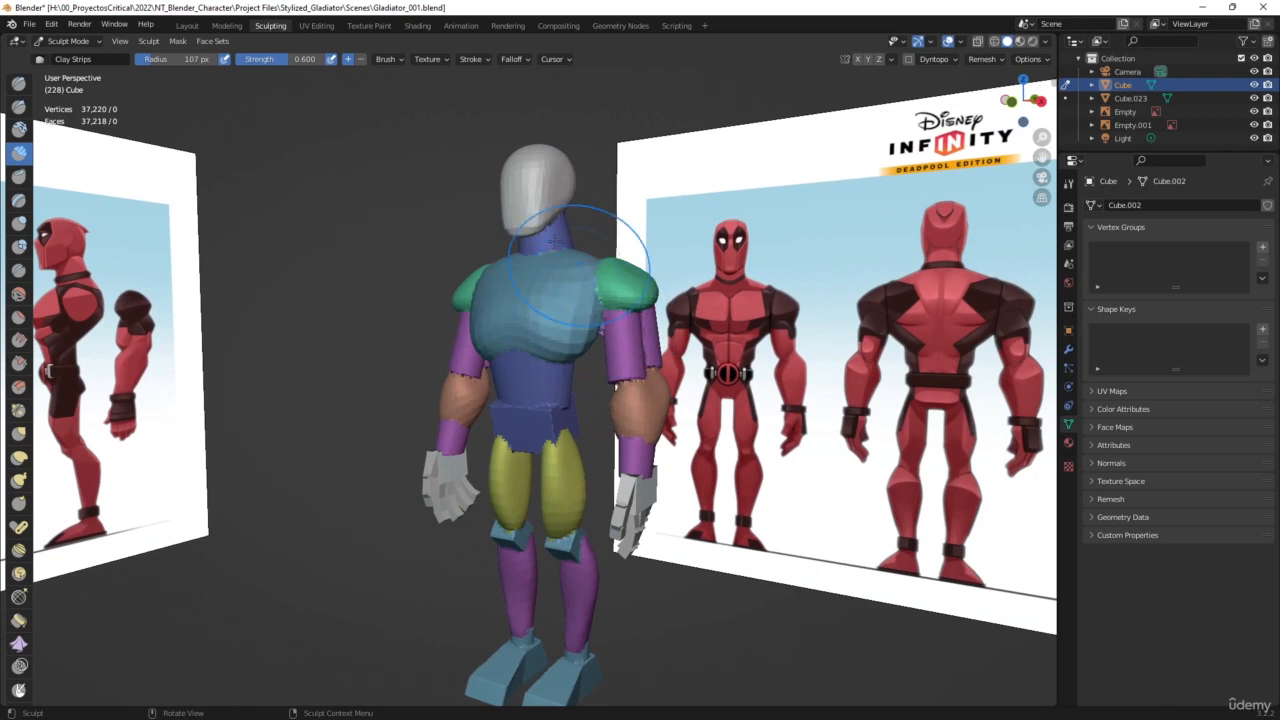
{"action": "left_click", "coordinate": [212, 41]}
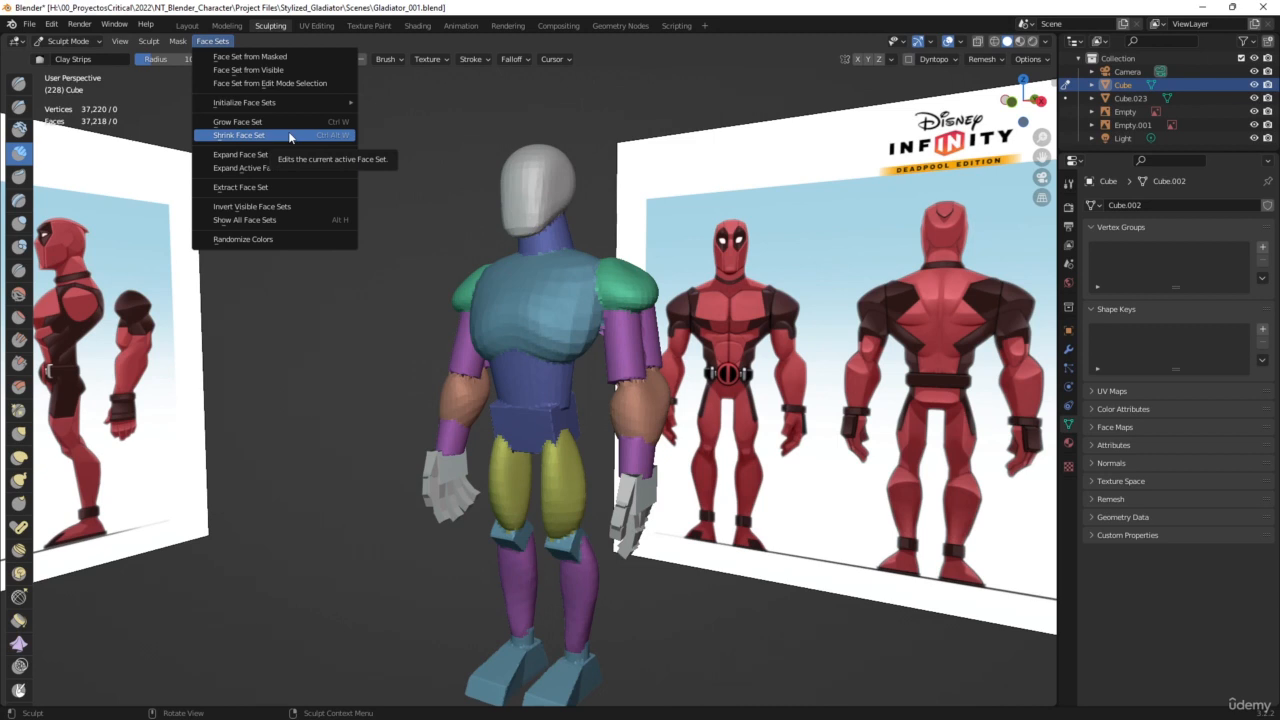
{"action": "left_click", "coordinate": [984, 59]}
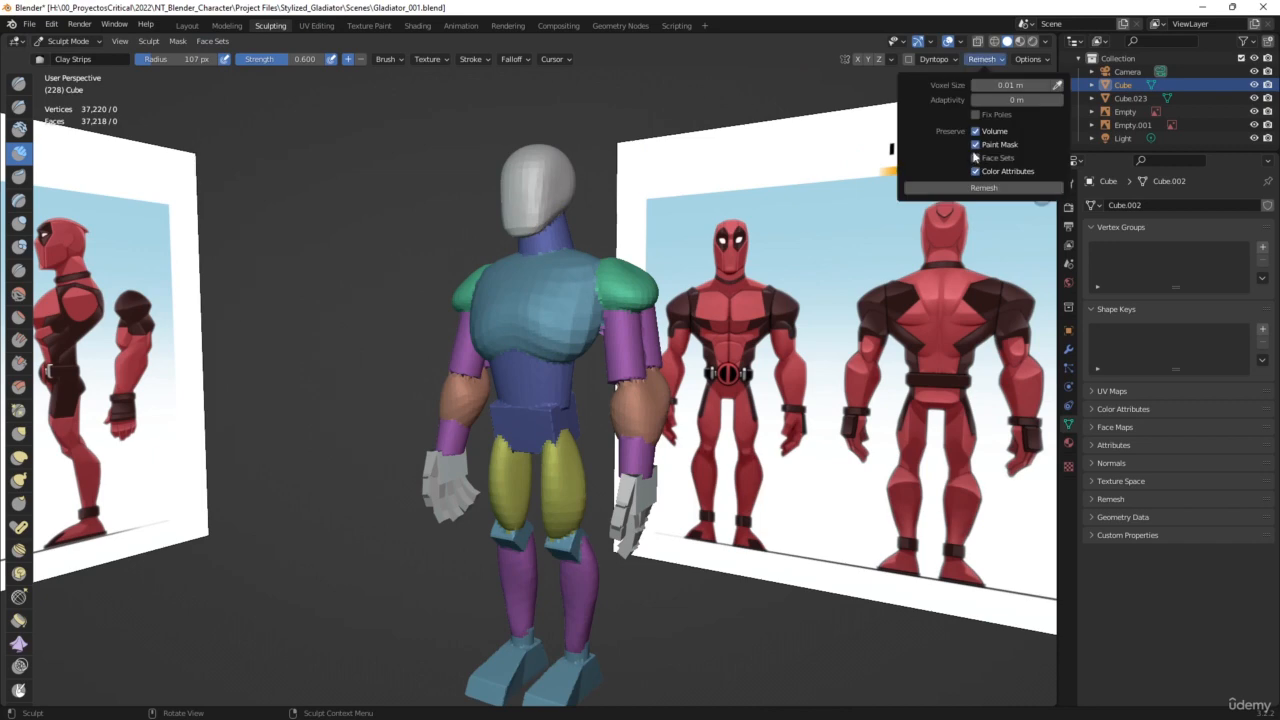
{"action": "left_click", "coordinate": [984, 188]}
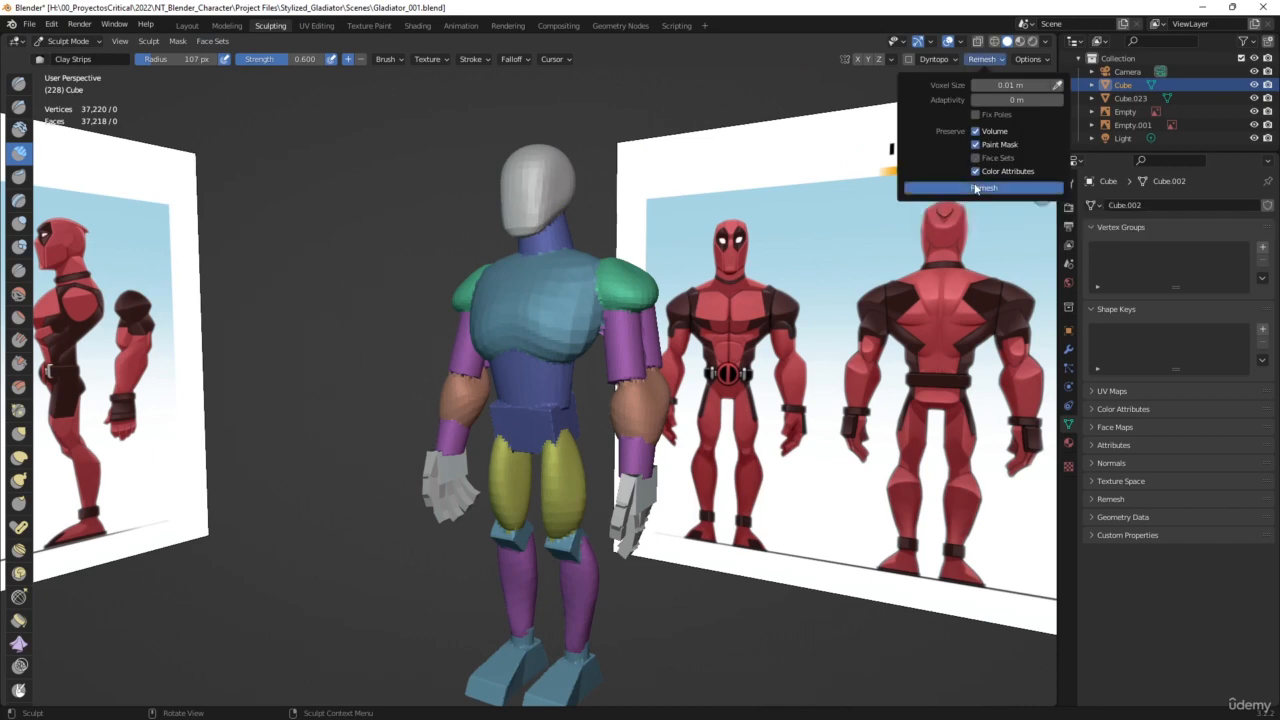
Enable X-axis mirror symmetry and smooth the faceted surface of the whole chest
{"action": "middle_click_drag", "start_coordinate": [697, 278], "coordinate": [693, 327]}
{"action": "scroll", "coordinate": [673, 307], "scroll_direction": "up", "scroll_amount": 2}
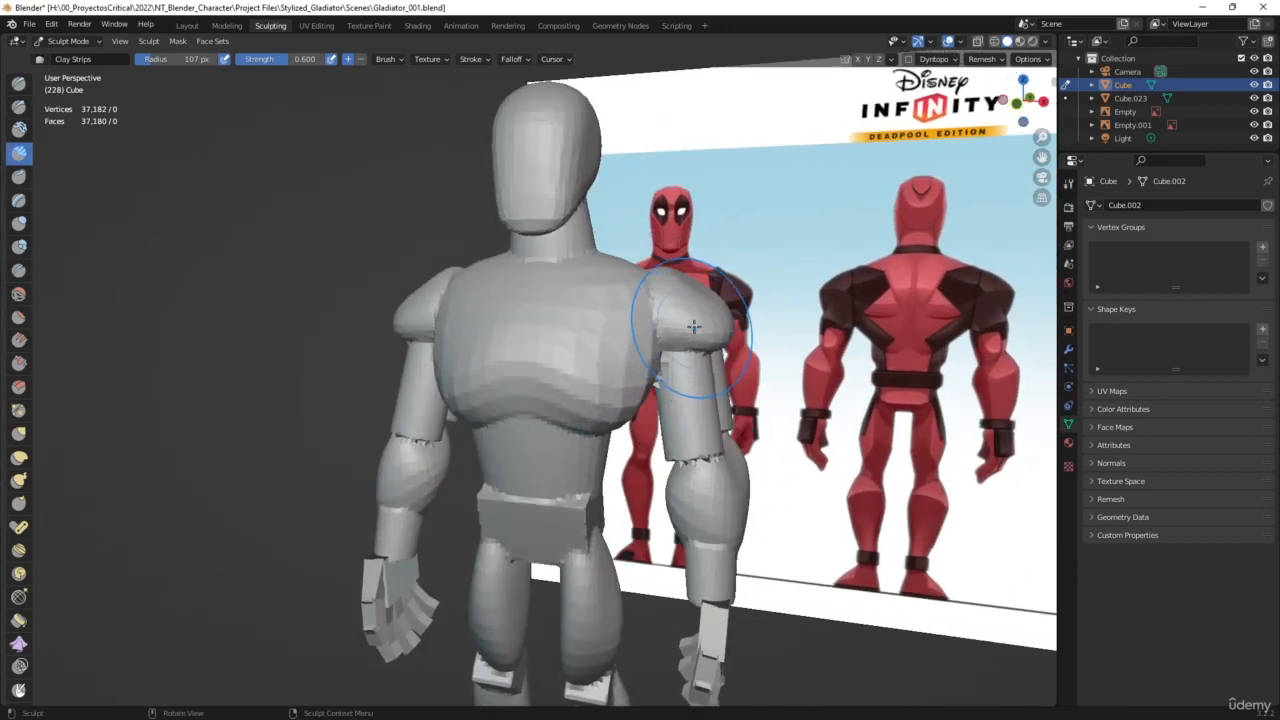
{"action": "middle_click_drag", "start_coordinate": [677, 303], "coordinate": [573, 346]}
{"action": "scroll", "coordinate": [591, 300], "scroll_direction": "up", "scroll_amount": 2}
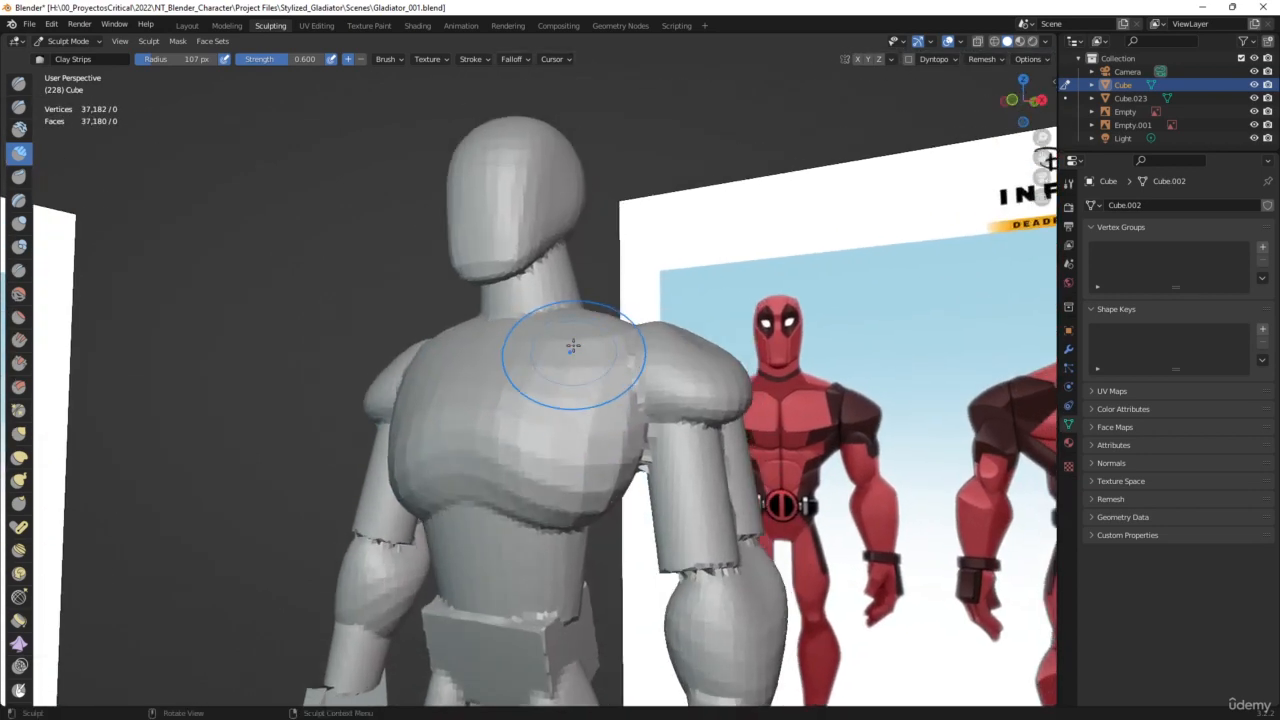
{"action": "mouse_move", "coordinate": [763, 234]}
{"action": "middle_mouse_down"}
{"action": "mouse_move", "coordinate": [737, 280]}
{"action": "mouse_move", "coordinate": [684, 295]}
{"action": "middle_mouse_up"}
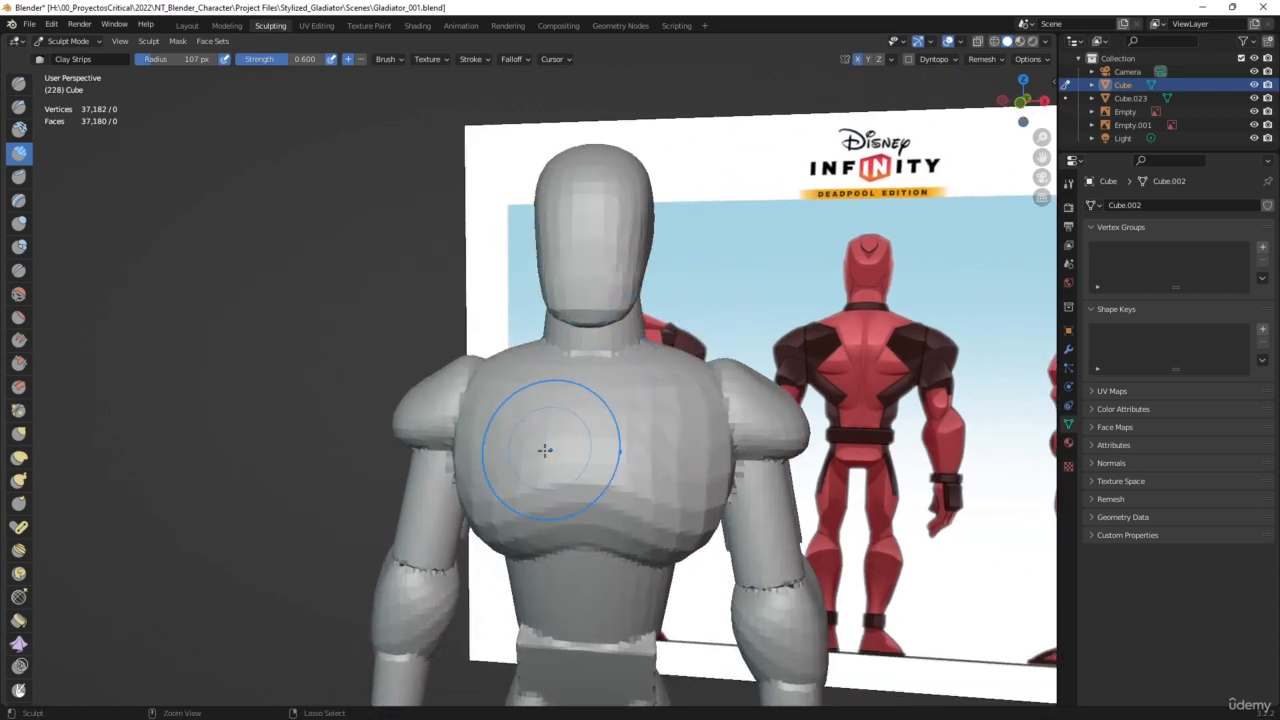
{"action": "mouse_move", "coordinate": [549, 446]}
{"action": "left_mouse_down"}
{"action": "mouse_move", "coordinate": [563, 409]}
{"action": "mouse_move", "coordinate": [564, 460]}
{"action": "left_mouse_up"}
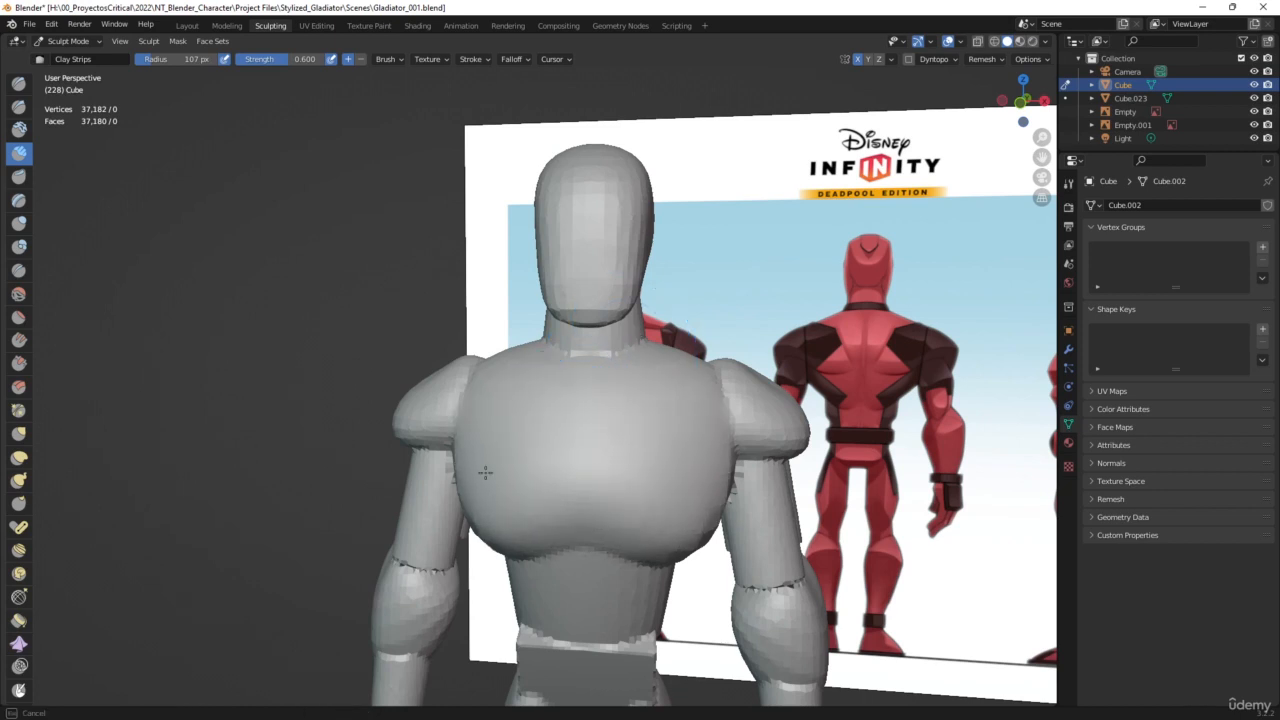
{"action": "left_click_drag", "start_coordinate": [485, 472], "coordinate": [688, 527], "text": "shift"}
{"action": "left_click_drag", "start_coordinate": [541, 510], "coordinate": [586, 449], "text": "shift"}
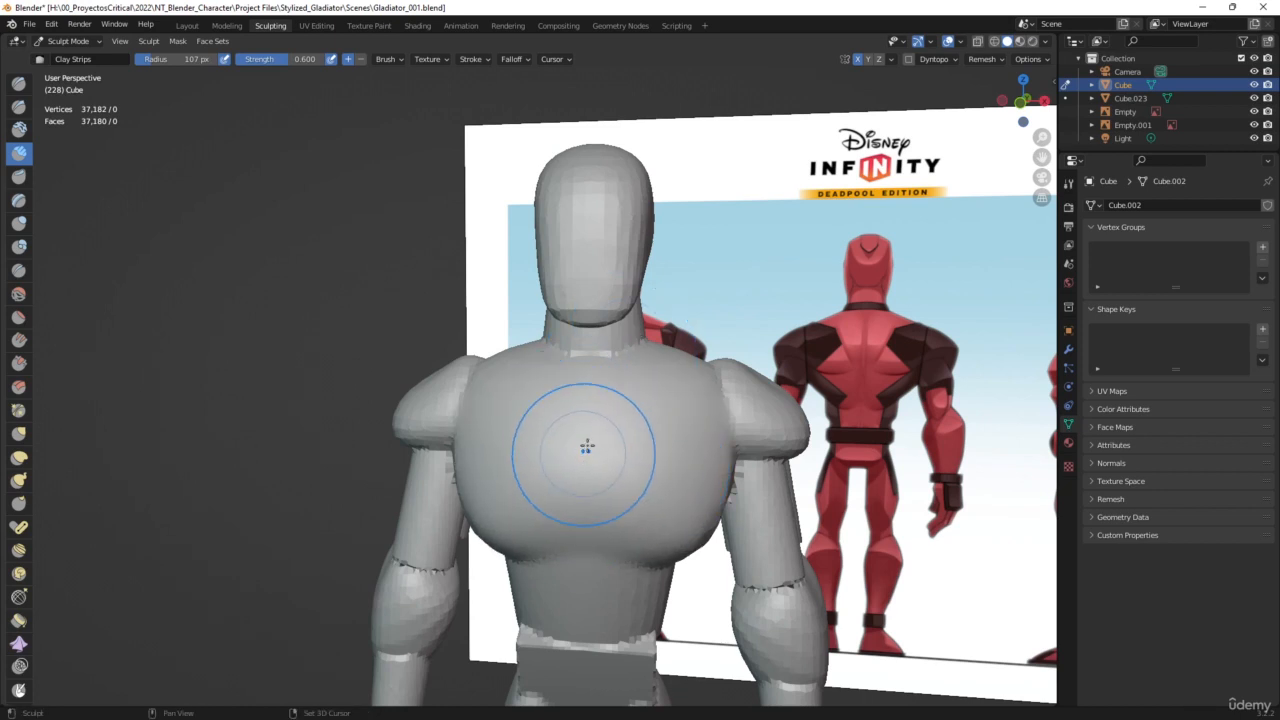
Build up the collarbones from the base of the neck to the shoulders with Clay Strips at a 42 px radius
{"action": "mouse_move", "coordinate": [700, 314]}
{"action": "middle_mouse_down"}
{"action": "mouse_move", "coordinate": [645, 336]}
{"action": "mouse_move", "coordinate": [654, 253]}
{"action": "middle_mouse_up"}
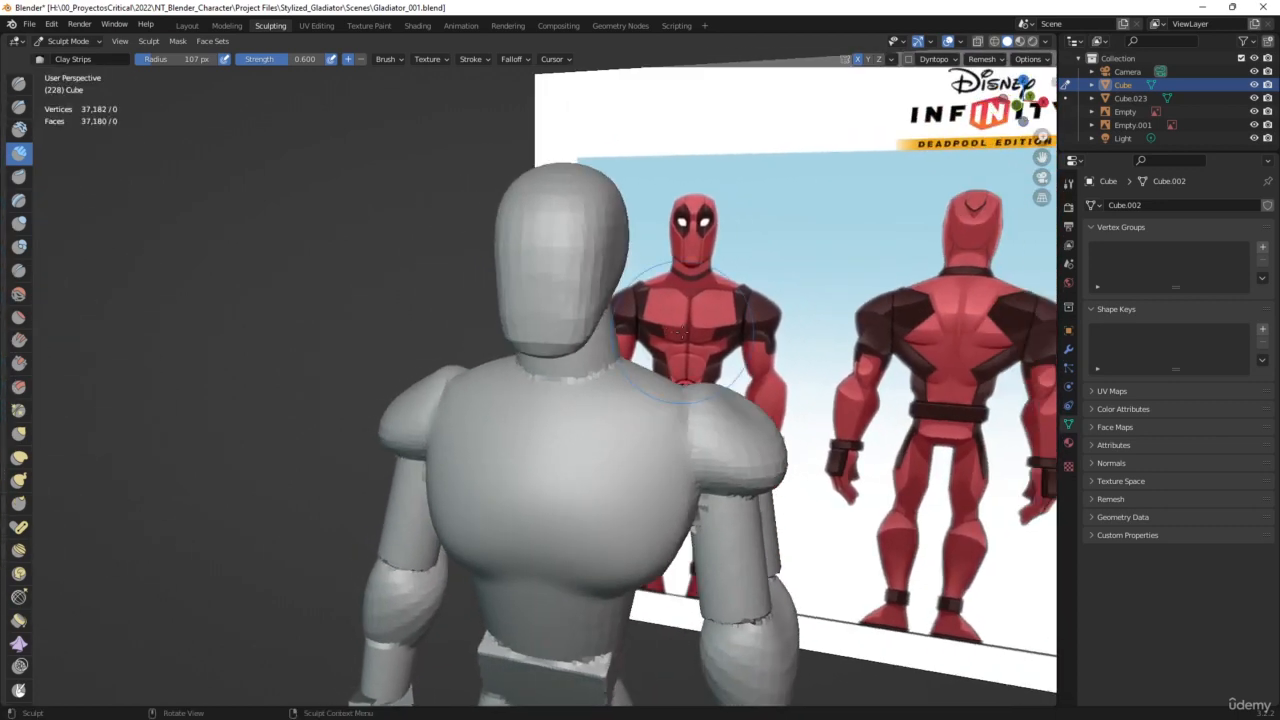
{"action": "left_click", "coordinate": [19, 200]}
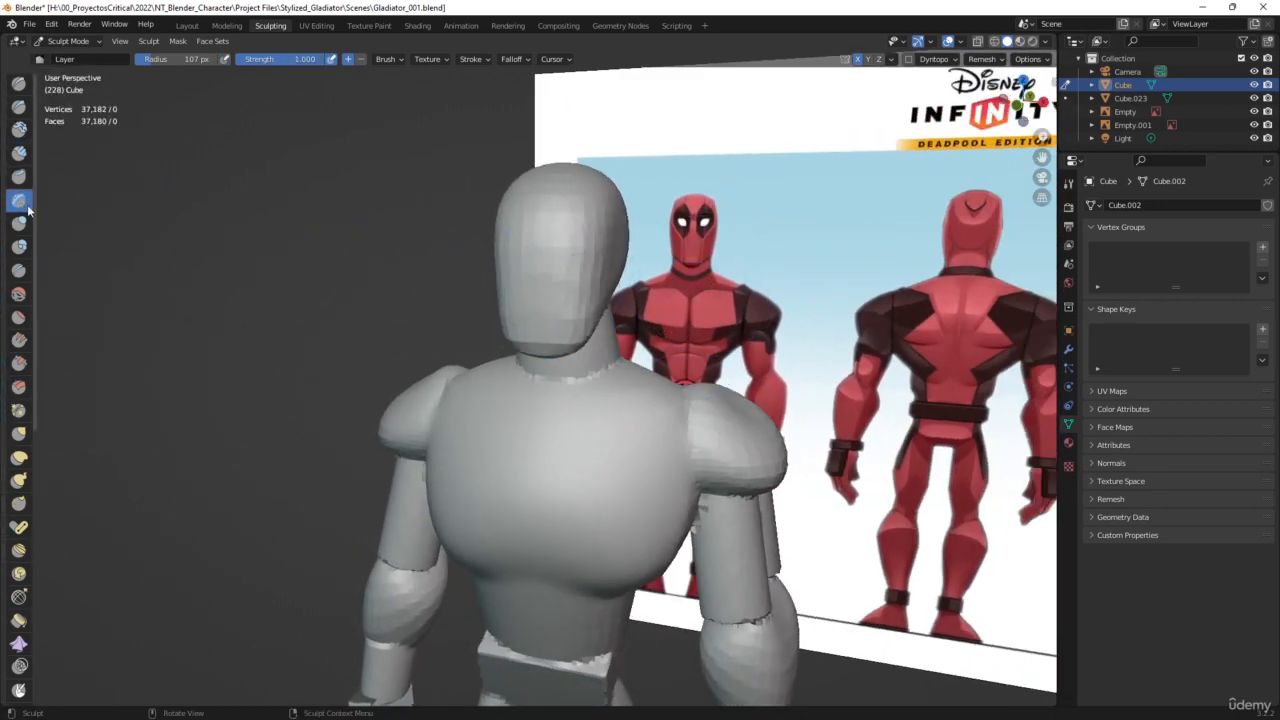
{"action": "left_click", "coordinate": [19, 177]}
{"action": "left_click", "coordinate": [19, 153]}
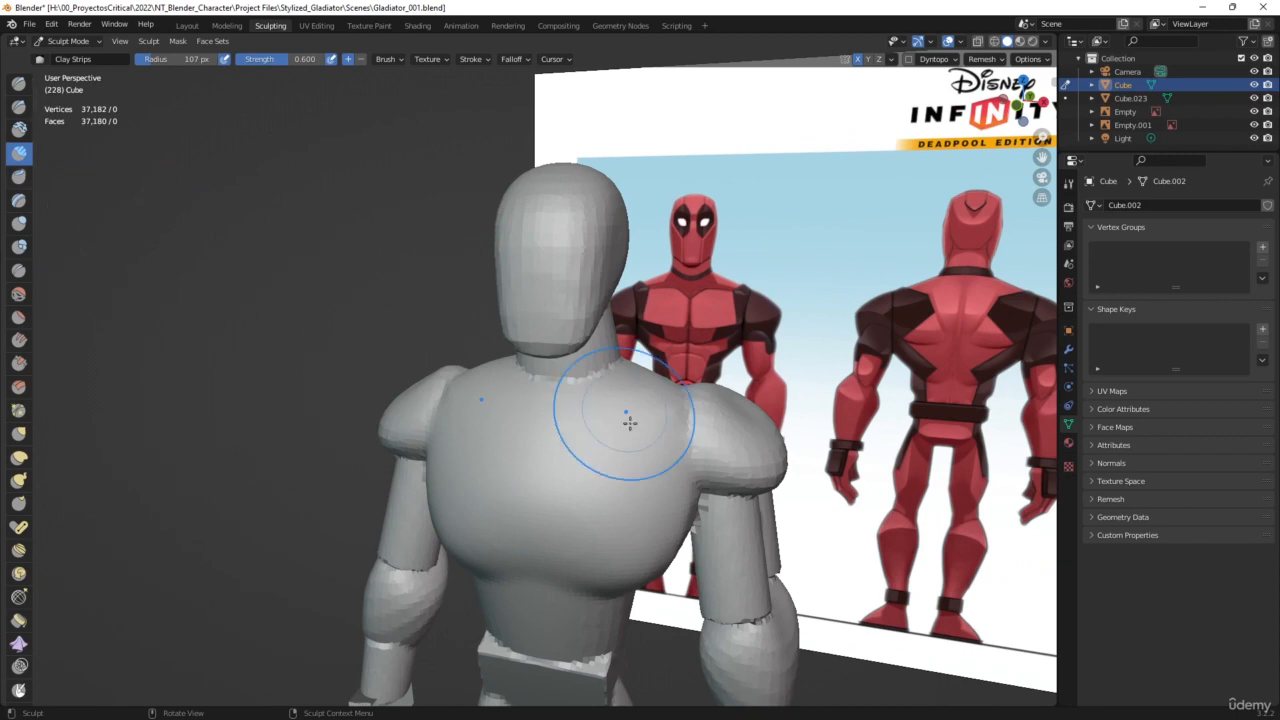
{"action": "key", "text": "f"}
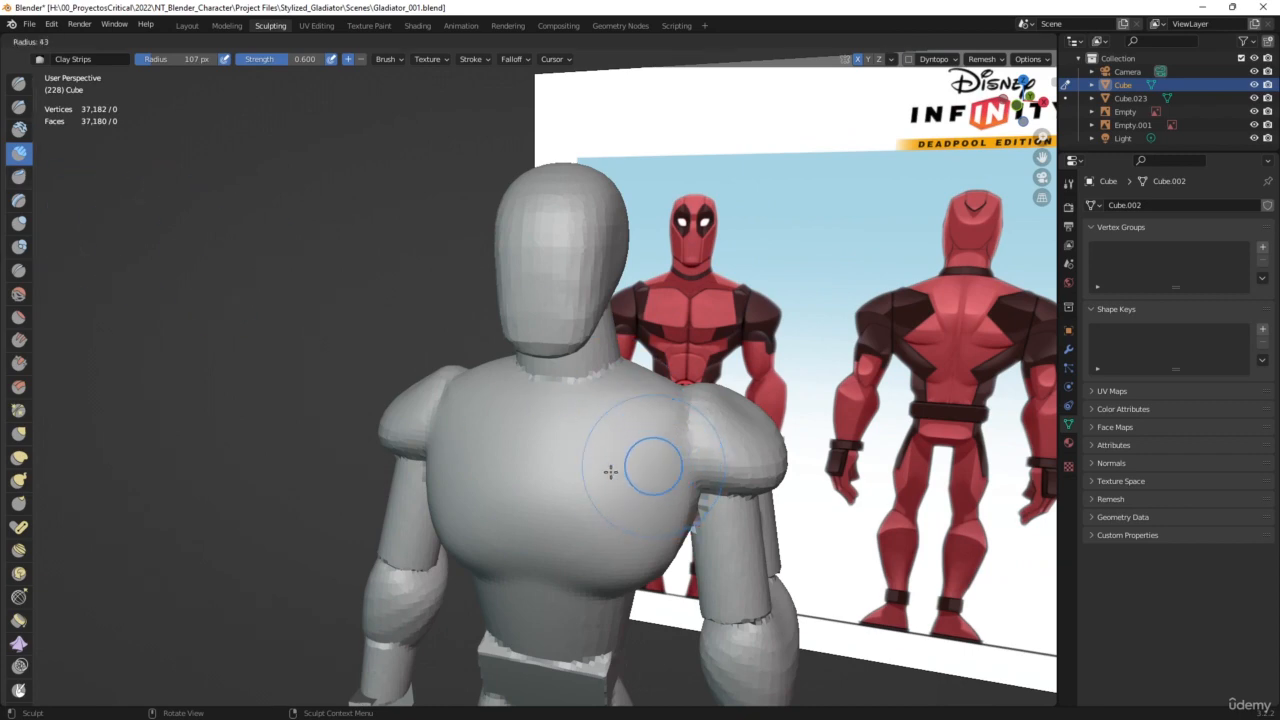
{"action": "left_click", "coordinate": [609, 471]}
{"action": "middle_click_drag", "start_coordinate": [652, 436], "coordinate": [700, 464]}
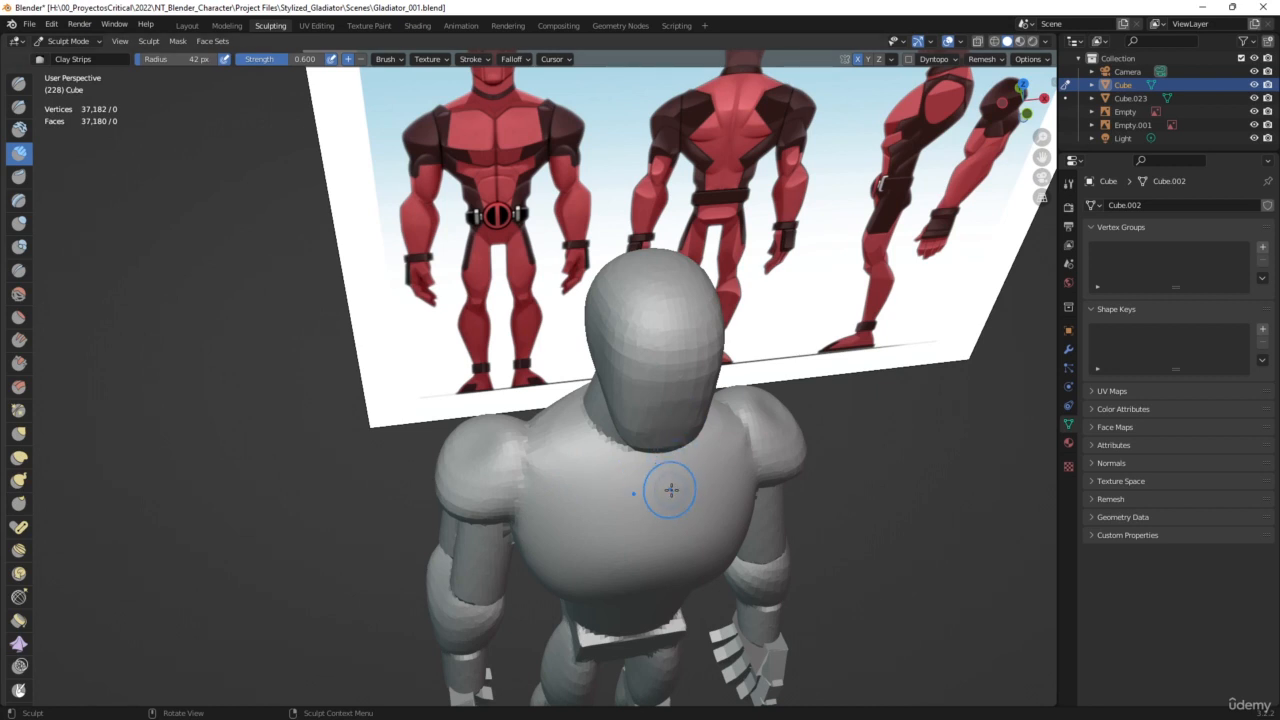
{"action": "left_click_drag", "start_coordinate": [669, 486], "coordinate": [722, 455]}
{"action": "left_click_drag", "start_coordinate": [694, 465], "coordinate": [727, 444]}
{"action": "left_click_drag", "start_coordinate": [690, 467], "coordinate": [730, 438]}
{"action": "left_click_drag", "start_coordinate": [697, 462], "coordinate": [733, 428]}
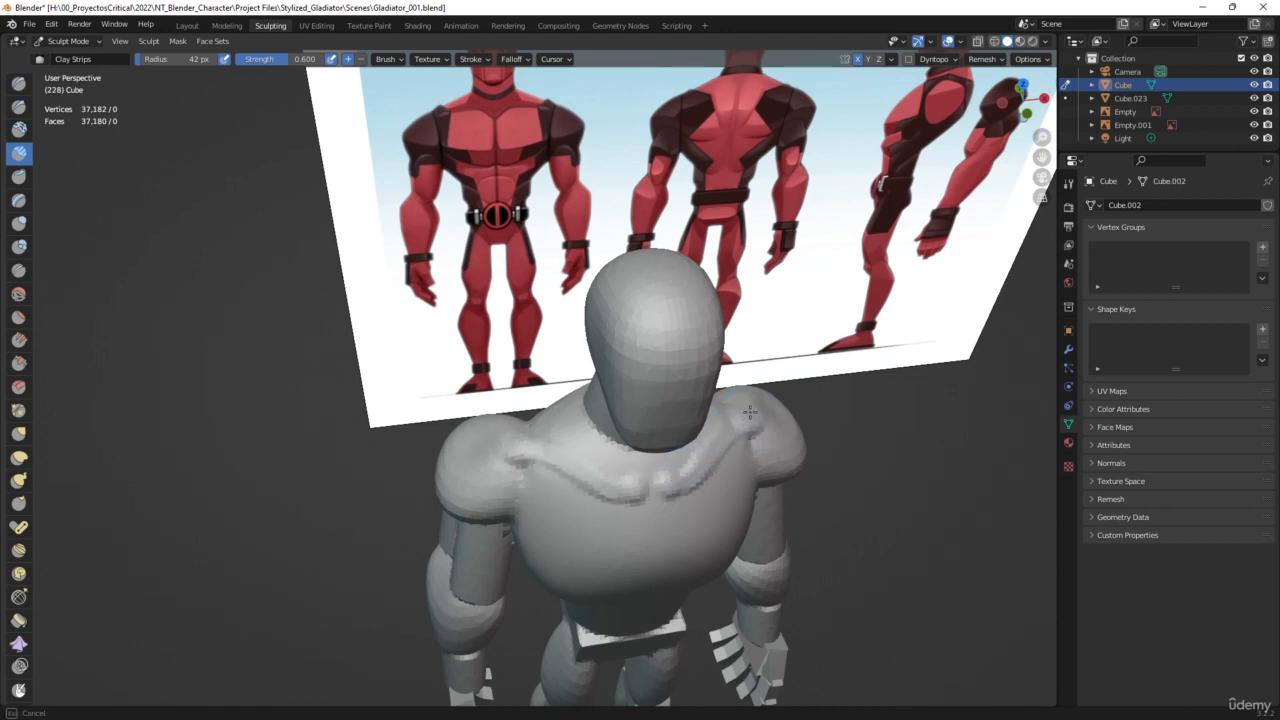
{"action": "middle_click_drag", "start_coordinate": [748, 410], "coordinate": [686, 371]}
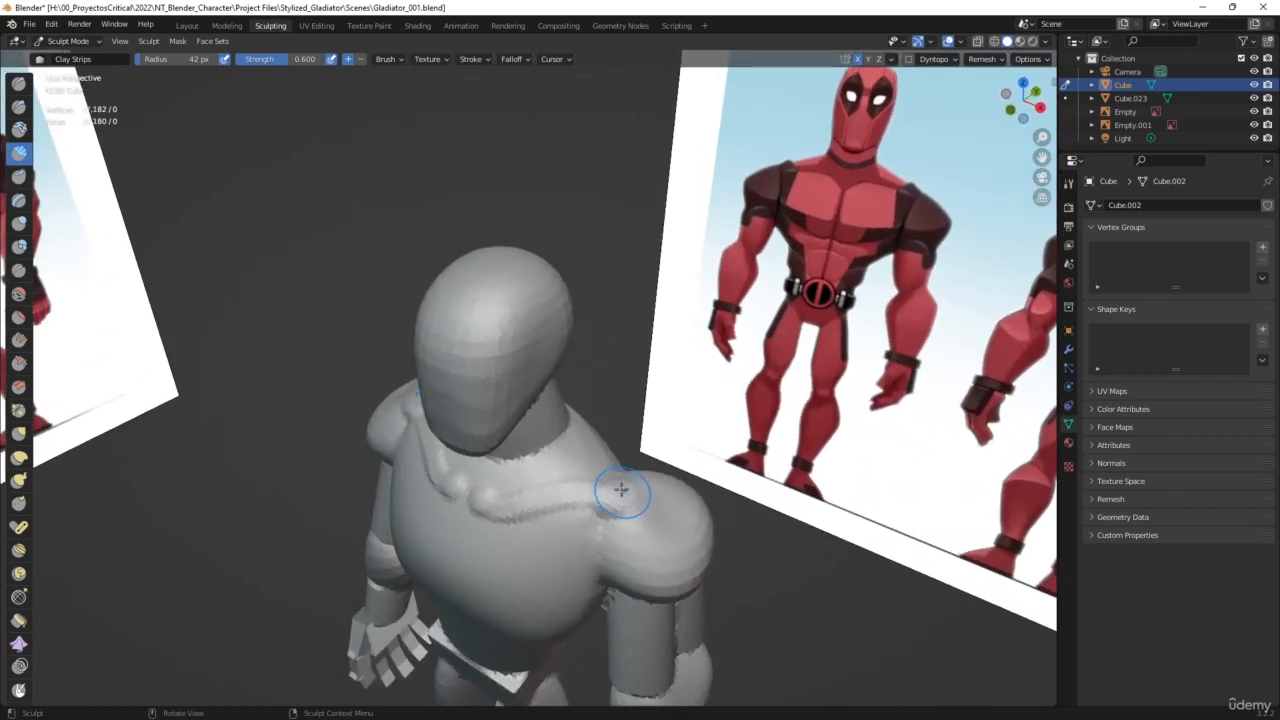
{"action": "middle_click_drag", "start_coordinate": [617, 491], "coordinate": [569, 533]}
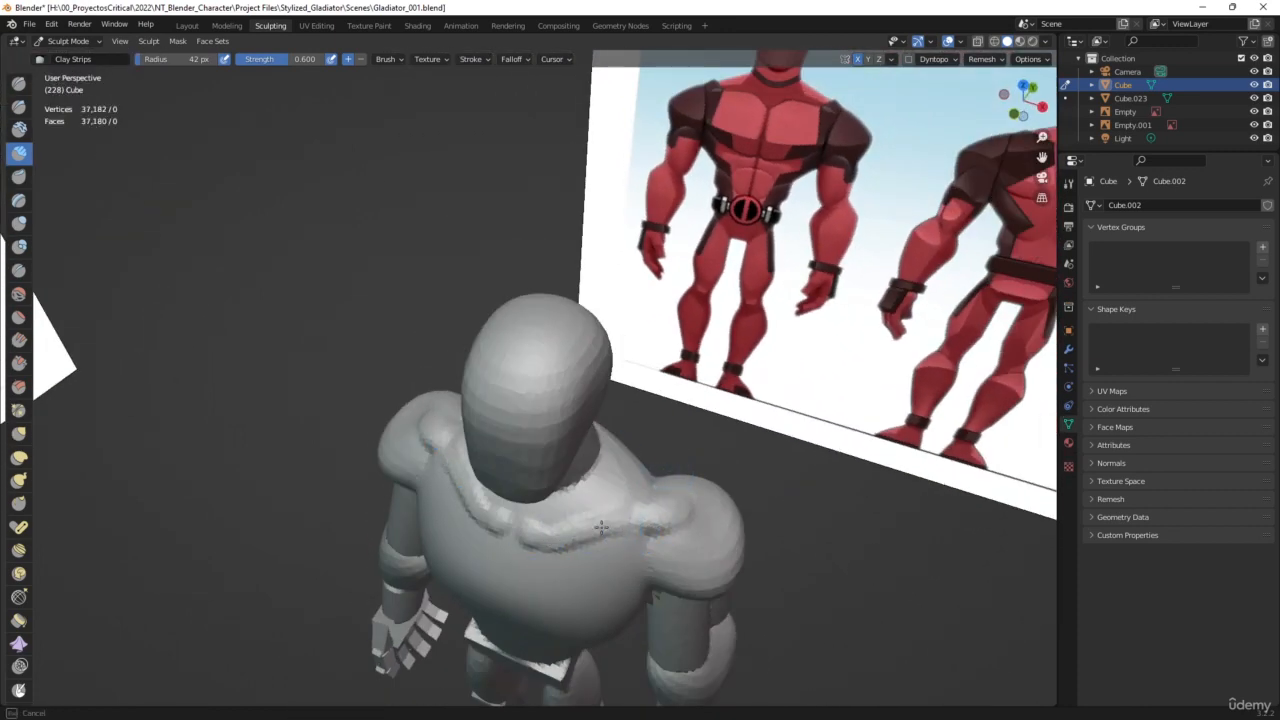
Add a vertical sternum ridge down the middle of the chest with Clay Strips
{"action": "middle_click_drag", "start_coordinate": [651, 500], "coordinate": [680, 405]}
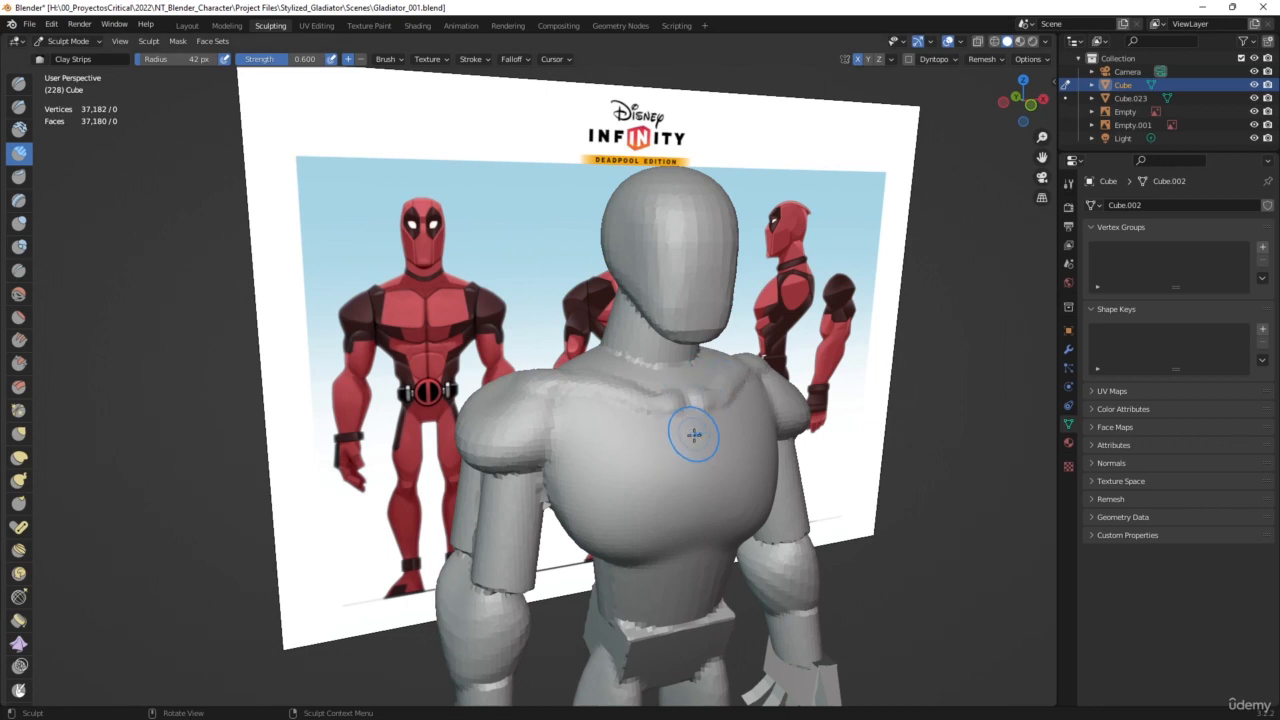
{"action": "left_click_drag", "start_coordinate": [687, 416], "coordinate": [706, 513]}
{"action": "left_click_drag", "start_coordinate": [696, 438], "coordinate": [706, 506]}
{"action": "left_click_drag", "start_coordinate": [701, 432], "coordinate": [706, 508]}
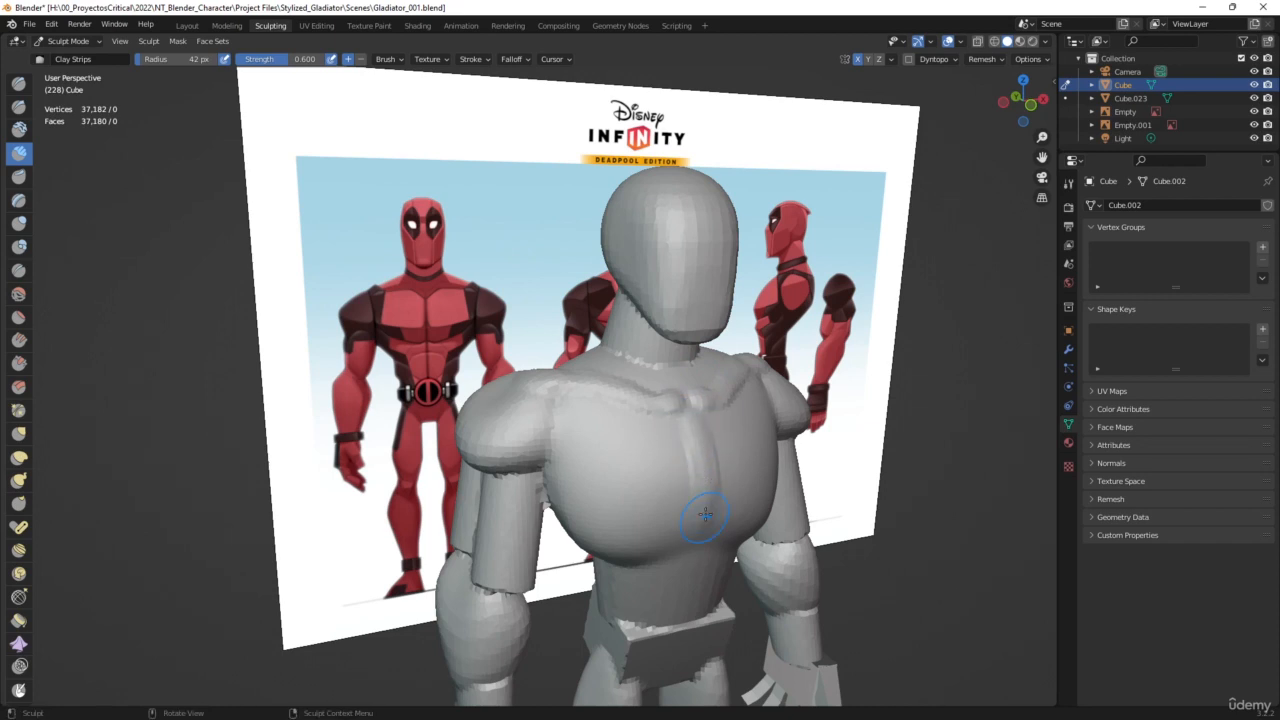
{"action": "middle_click_drag", "start_coordinate": [700, 429], "coordinate": [729, 369]}
{"action": "mouse_move", "coordinate": [618, 488]}
{"action": "middle_mouse_down"}
{"action": "mouse_move", "coordinate": [708, 408]}
{"action": "mouse_move", "coordinate": [615, 400]}
{"action": "mouse_move", "coordinate": [692, 364]}
{"action": "mouse_move", "coordinate": [796, 375]}
{"action": "mouse_move", "coordinate": [640, 394]}
{"action": "middle_mouse_up"}
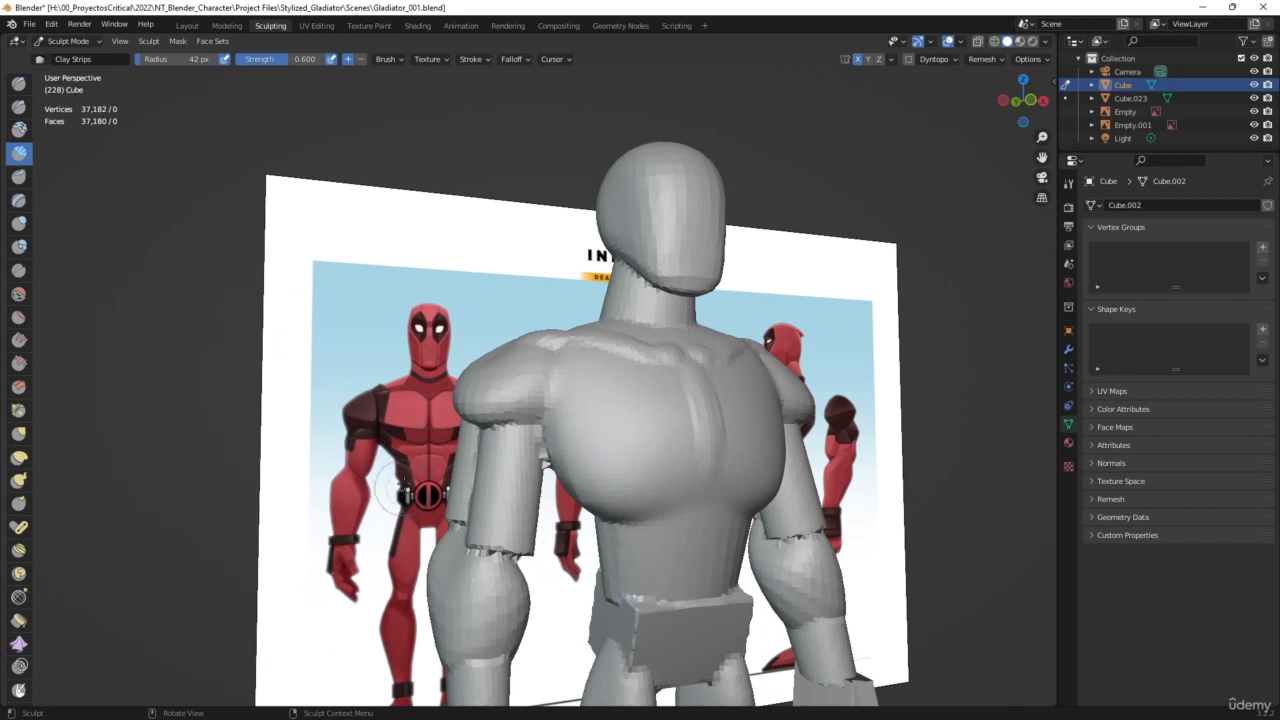
Enlarge the Clay Strips brush to a 61 px radius and add volume to the upper pectorals below the collarbones
{"action": "middle_click_drag", "start_coordinate": [398, 493], "coordinate": [768, 496]}
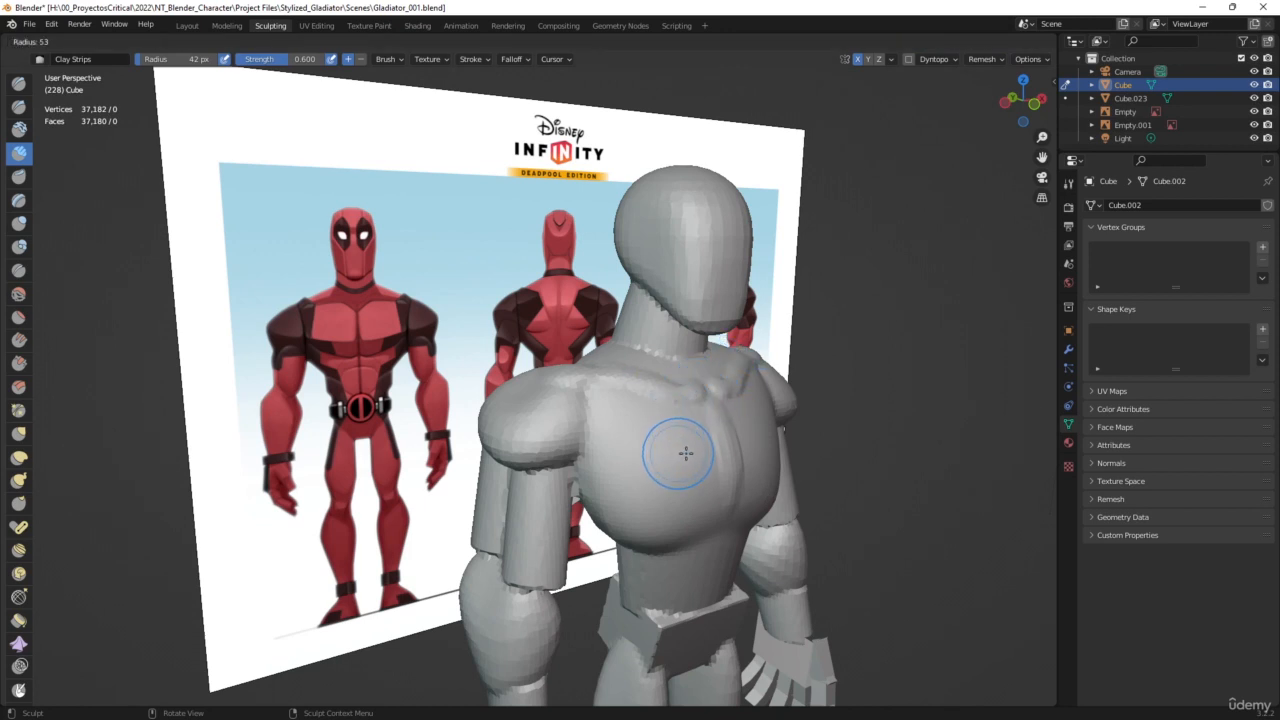
{"action": "key", "text": "bracketright"}
{"action": "key", "text": "bracketright"}
{"action": "key", "text": "bracketright"}
{"action": "key", "text": "bracketright"}
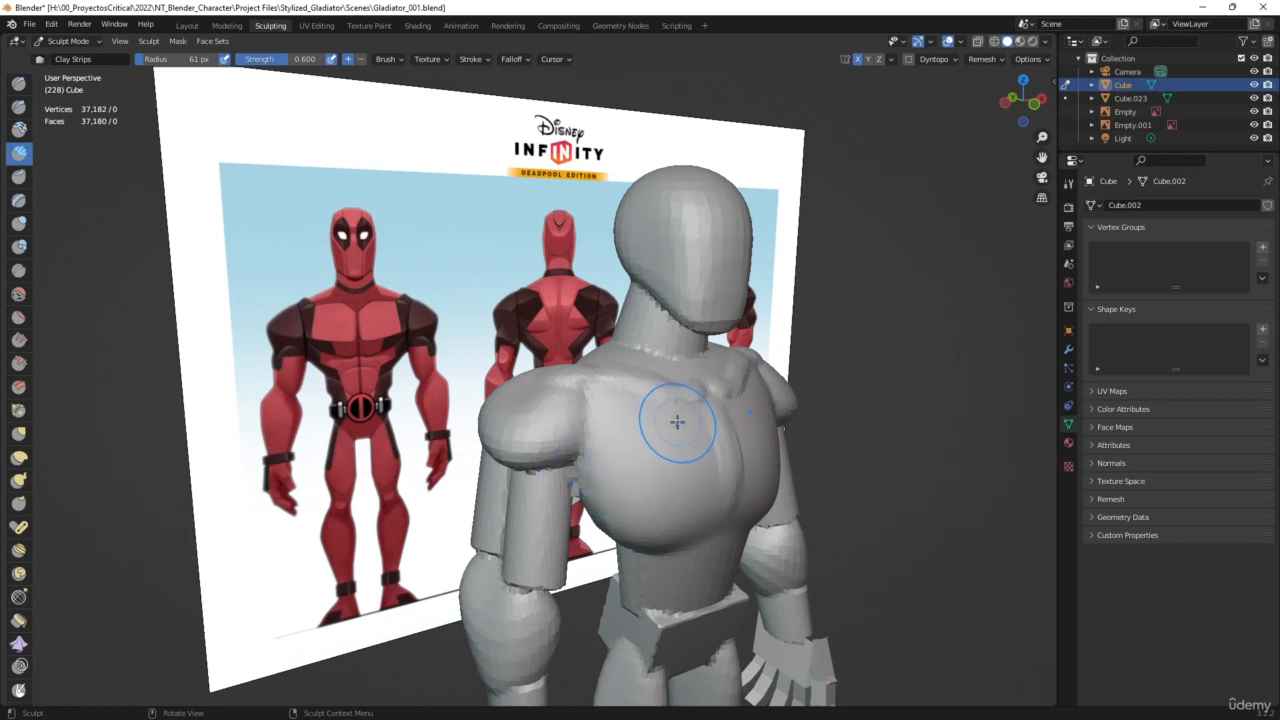
{"action": "mouse_move", "coordinate": [672, 418]}
{"action": "left_mouse_down"}
{"action": "mouse_move", "coordinate": [634, 434]}
{"action": "mouse_move", "coordinate": [696, 423]}
{"action": "mouse_move", "coordinate": [664, 424]}
{"action": "left_mouse_up"}
{"action": "mouse_move", "coordinate": [617, 424]}
{"action": "left_mouse_down"}
{"action": "mouse_move", "coordinate": [570, 462]}
{"action": "mouse_move", "coordinate": [630, 416]}
{"action": "left_mouse_up"}
{"action": "mouse_move", "coordinate": [645, 407]}
{"action": "left_mouse_down"}
{"action": "mouse_move", "coordinate": [591, 443]}
{"action": "mouse_move", "coordinate": [646, 404]}
{"action": "mouse_move", "coordinate": [608, 425]}
{"action": "mouse_move", "coordinate": [609, 408]}
{"action": "mouse_move", "coordinate": [623, 423]}
{"action": "mouse_move", "coordinate": [600, 457]}
{"action": "mouse_move", "coordinate": [656, 437]}
{"action": "mouse_move", "coordinate": [651, 409]}
{"action": "left_mouse_up"}
{"action": "mouse_move", "coordinate": [651, 409]}
{"action": "middle_mouse_down"}
{"action": "mouse_move", "coordinate": [709, 370]}
{"action": "mouse_move", "coordinate": [657, 434]}
{"action": "middle_mouse_up"}
Lay Clay Strips across the pectorals from the armpit towards the sternum to form the muscle fibres
{"action": "left_click_drag", "start_coordinate": [594, 455], "coordinate": [655, 436]}
{"action": "left_click_drag", "start_coordinate": [608, 456], "coordinate": [662, 452]}
{"action": "mouse_move", "coordinate": [594, 464]}
{"action": "left_mouse_down"}
{"action": "mouse_move", "coordinate": [685, 470]}
{"action": "mouse_move", "coordinate": [700, 479]}
{"action": "mouse_move", "coordinate": [676, 482]}
{"action": "mouse_move", "coordinate": [694, 484]}
{"action": "left_mouse_up"}
{"action": "mouse_move", "coordinate": [606, 460]}
{"action": "left_mouse_down"}
{"action": "mouse_move", "coordinate": [692, 470]}
{"action": "mouse_move", "coordinate": [666, 451]}
{"action": "mouse_move", "coordinate": [690, 452]}
{"action": "left_mouse_up"}
{"action": "left_click_drag", "start_coordinate": [628, 452], "coordinate": [702, 460]}
{"action": "left_click_drag", "start_coordinate": [645, 443], "coordinate": [694, 438]}
{"action": "left_click_drag", "start_coordinate": [648, 440], "coordinate": [692, 420]}
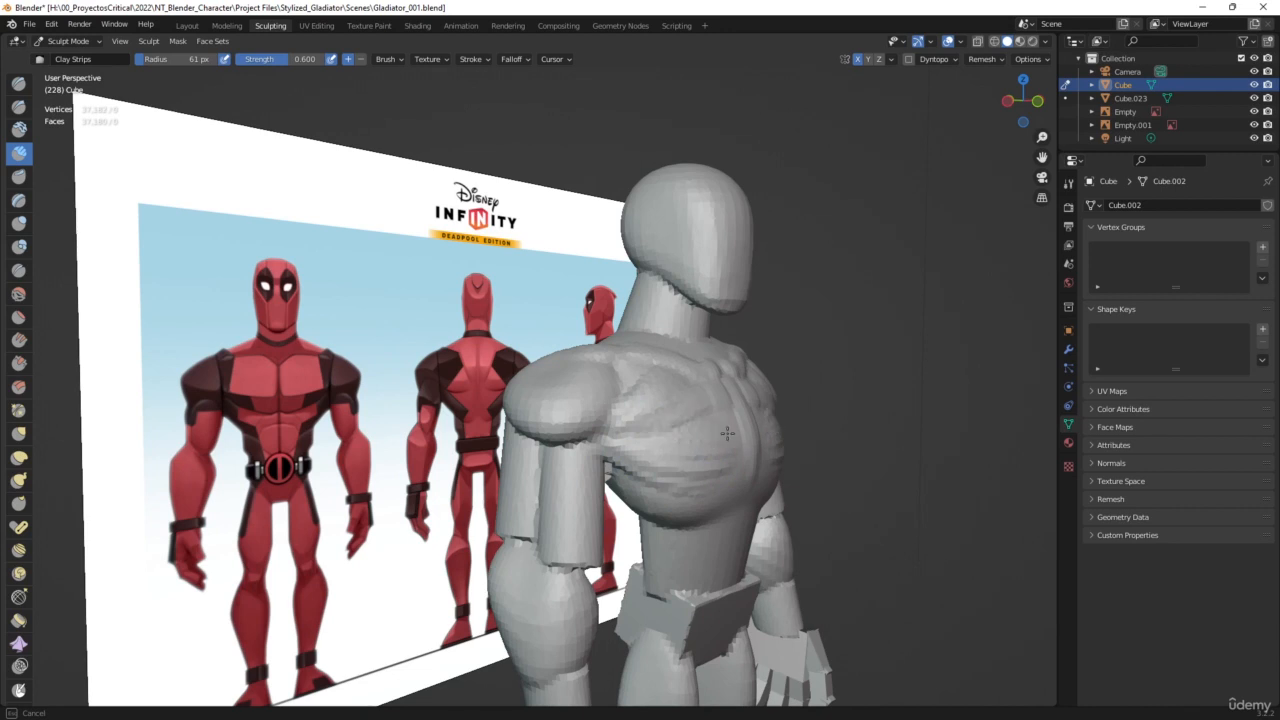
Fill out the lower and inner pectorals with further Clay Strips strokes
{"action": "middle_click_drag", "start_coordinate": [864, 405], "coordinate": [815, 415]}
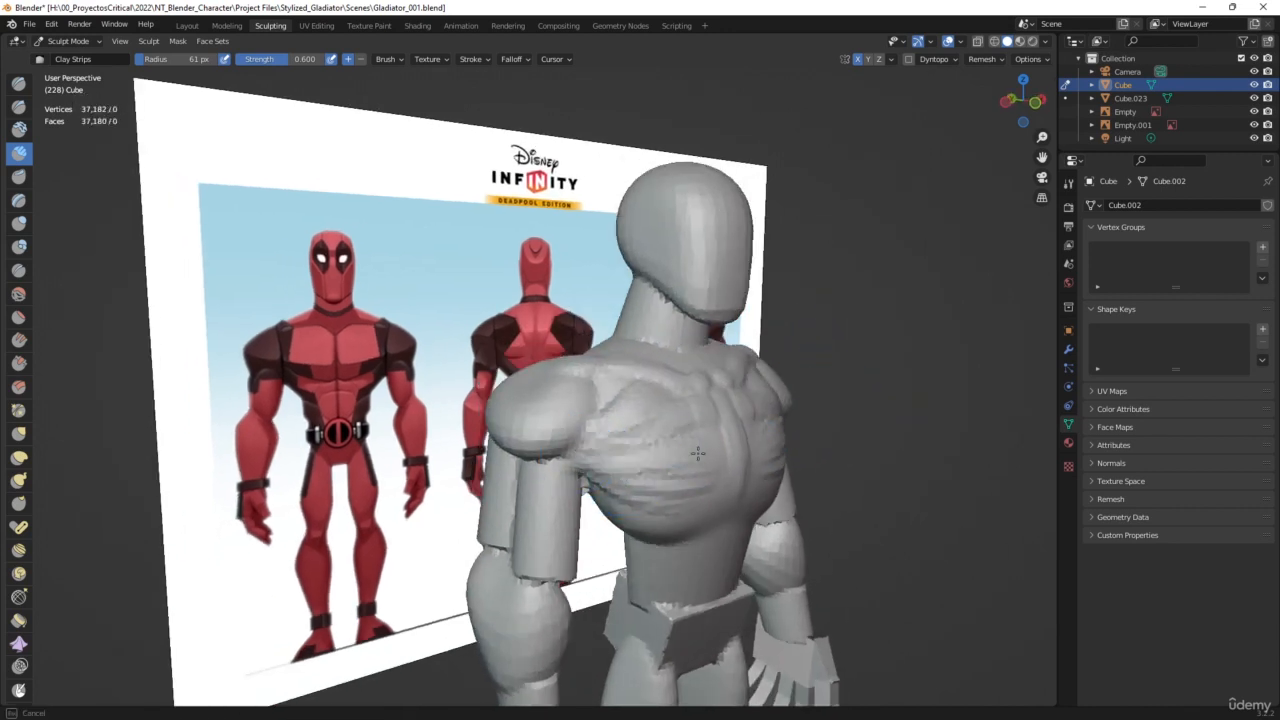
{"action": "mouse_move", "coordinate": [650, 449]}
{"action": "left_mouse_down"}
{"action": "mouse_move", "coordinate": [704, 418]}
{"action": "mouse_move", "coordinate": [633, 455]}
{"action": "mouse_move", "coordinate": [709, 453]}
{"action": "mouse_move", "coordinate": [639, 481]}
{"action": "mouse_move", "coordinate": [704, 492]}
{"action": "left_mouse_up"}
{"action": "mouse_move", "coordinate": [702, 492]}
{"action": "left_mouse_down"}
{"action": "mouse_move", "coordinate": [654, 493]}
{"action": "mouse_move", "coordinate": [712, 500]}
{"action": "left_mouse_up"}
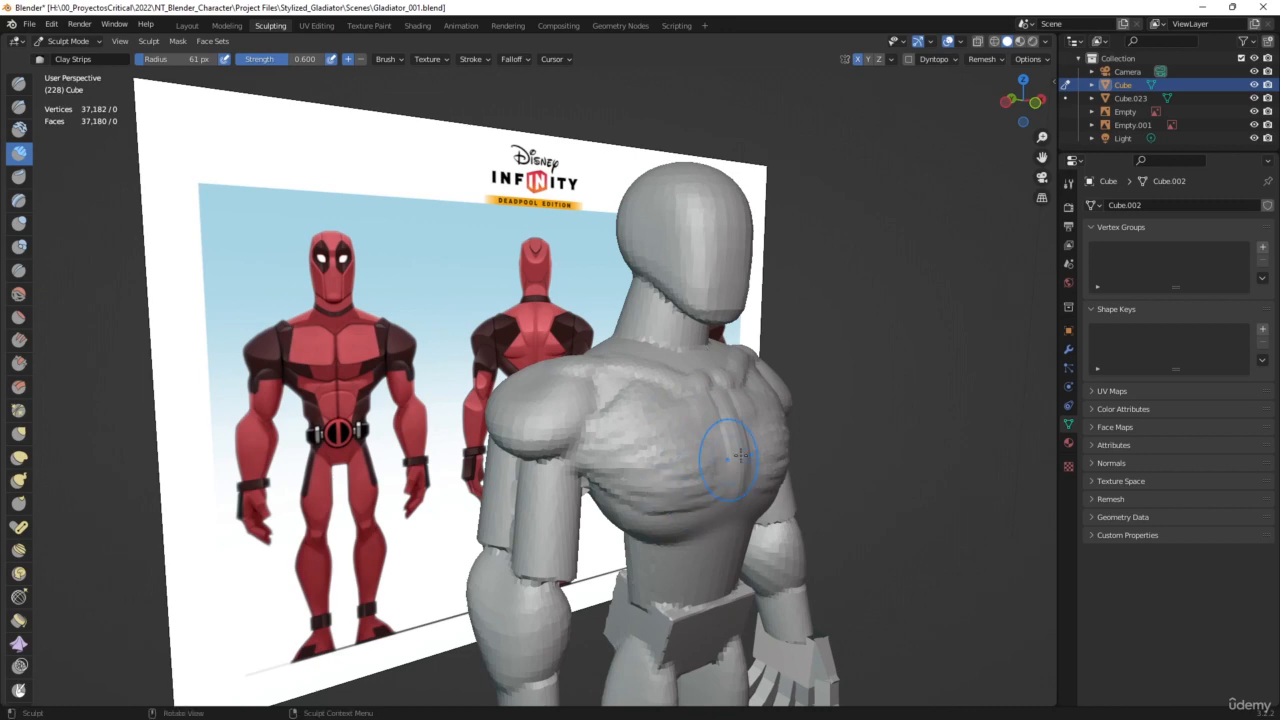
{"action": "middle_click_drag", "start_coordinate": [930, 383], "coordinate": [763, 371]}
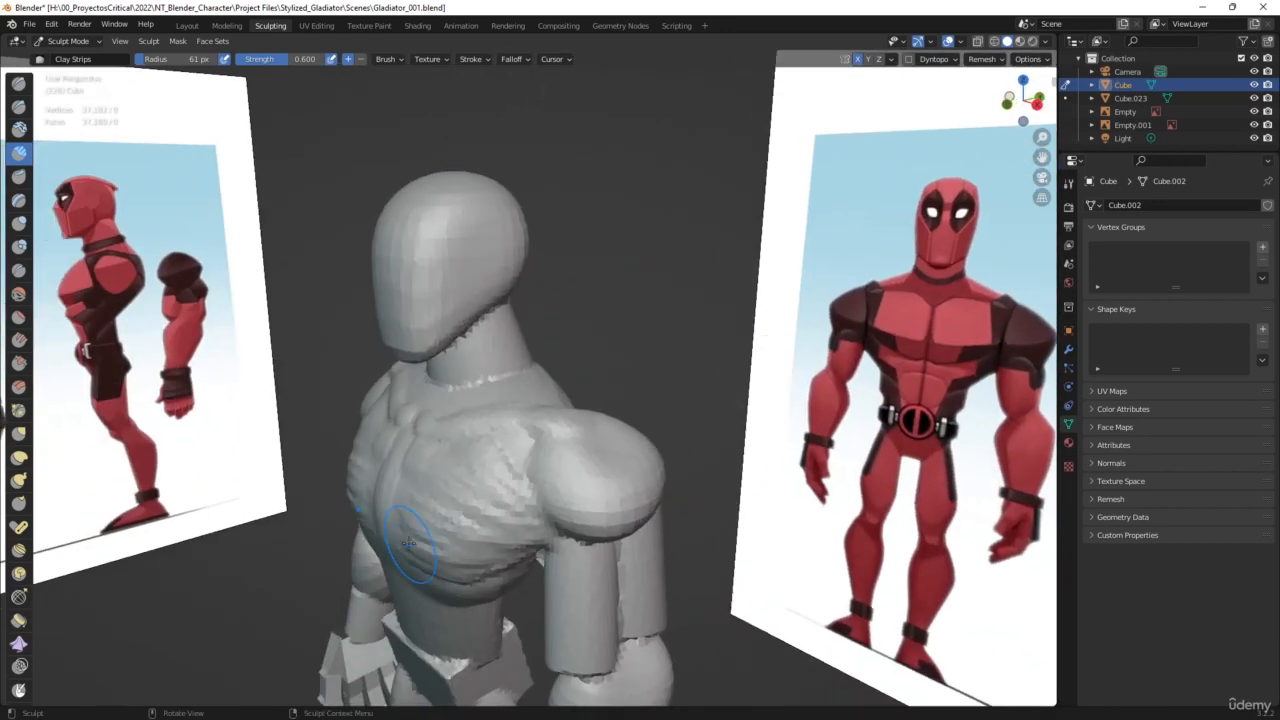
{"action": "mouse_move", "coordinate": [410, 560]}
{"action": "left_mouse_down"}
{"action": "mouse_move", "coordinate": [440, 540]}
{"action": "mouse_move", "coordinate": [410, 560]}
{"action": "mouse_move", "coordinate": [435, 450]}
{"action": "mouse_move", "coordinate": [396, 546]}
{"action": "left_mouse_up"}
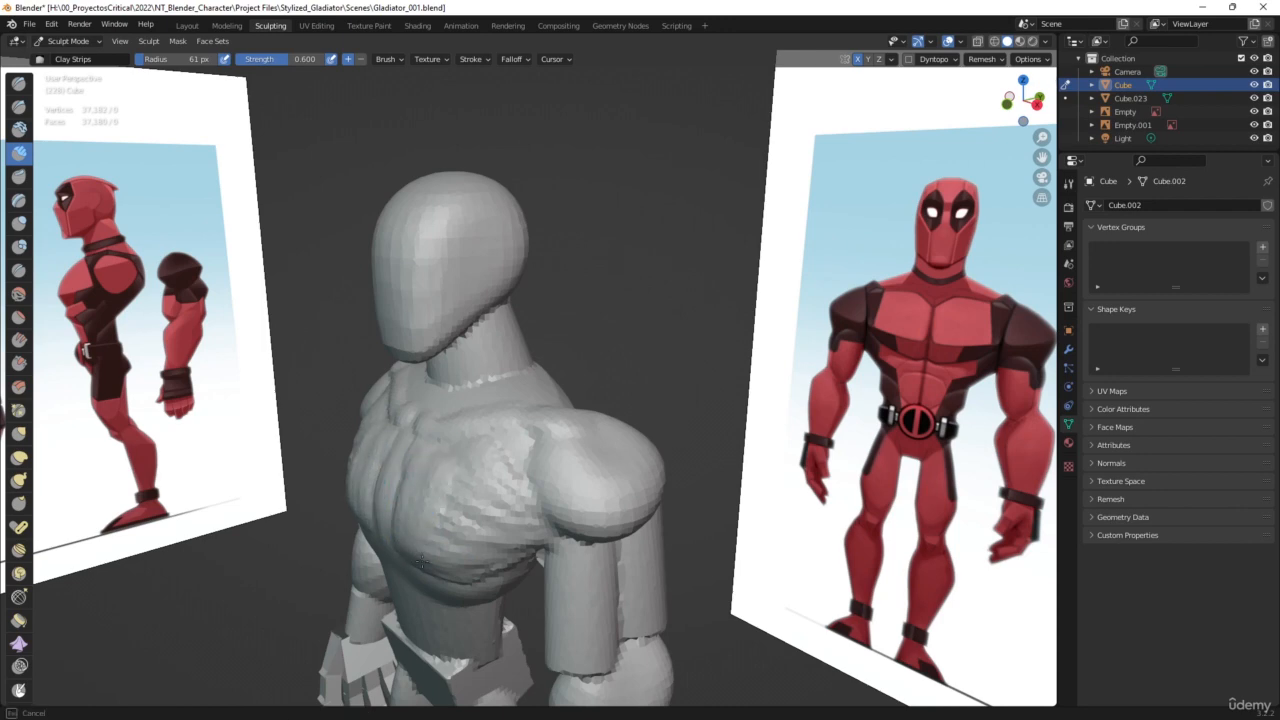
{"action": "mouse_move", "coordinate": [458, 514]}
{"action": "left_mouse_down"}
{"action": "mouse_move", "coordinate": [423, 486]}
{"action": "mouse_move", "coordinate": [443, 451]}
{"action": "left_mouse_up"}
Reduce the Clay Strips radius to 34 px and define the sternum strip between the pectorals
{"action": "middle_click_drag", "start_coordinate": [443, 451], "coordinate": [608, 453]}
{"action": "key", "text": "f"}
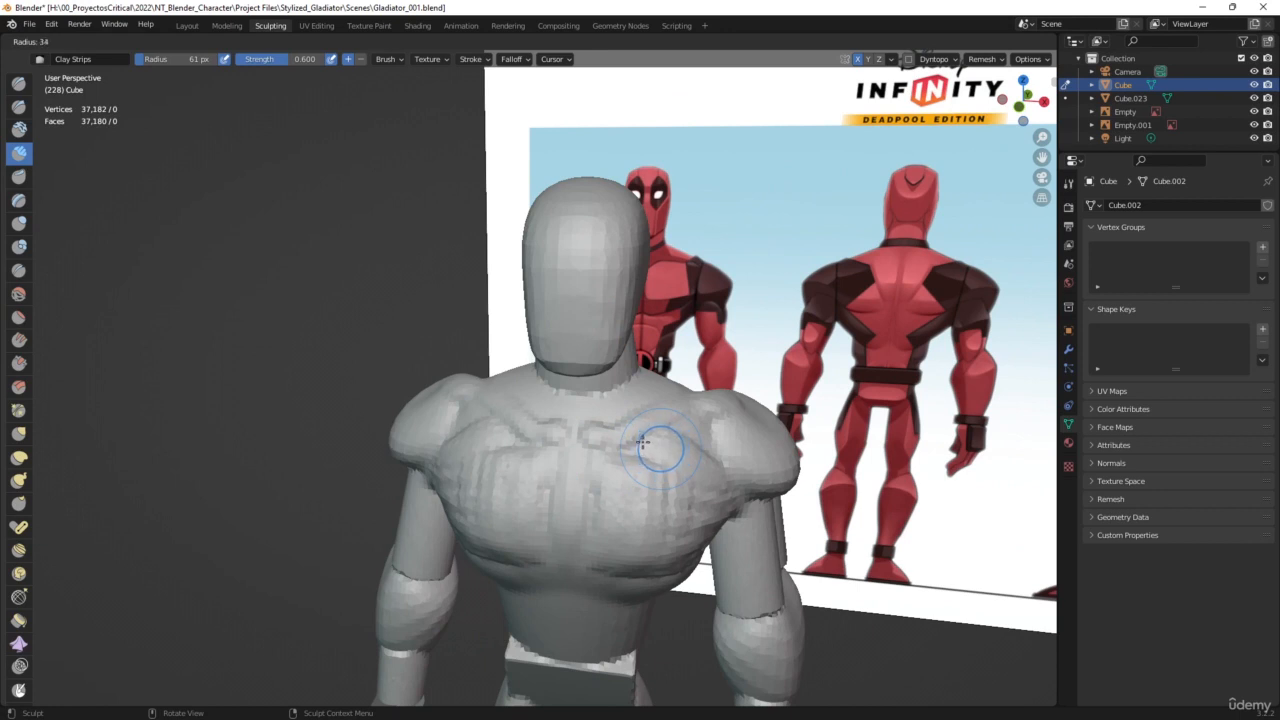
{"action": "left_click", "coordinate": [644, 446]}
{"action": "mouse_move", "coordinate": [598, 460]}
{"action": "left_mouse_down"}
{"action": "mouse_move", "coordinate": [574, 483]}
{"action": "mouse_move", "coordinate": [580, 509]}
{"action": "mouse_move", "coordinate": [569, 486]}
{"action": "mouse_move", "coordinate": [568, 580]}
{"action": "mouse_move", "coordinate": [574, 476]}
{"action": "left_mouse_up"}
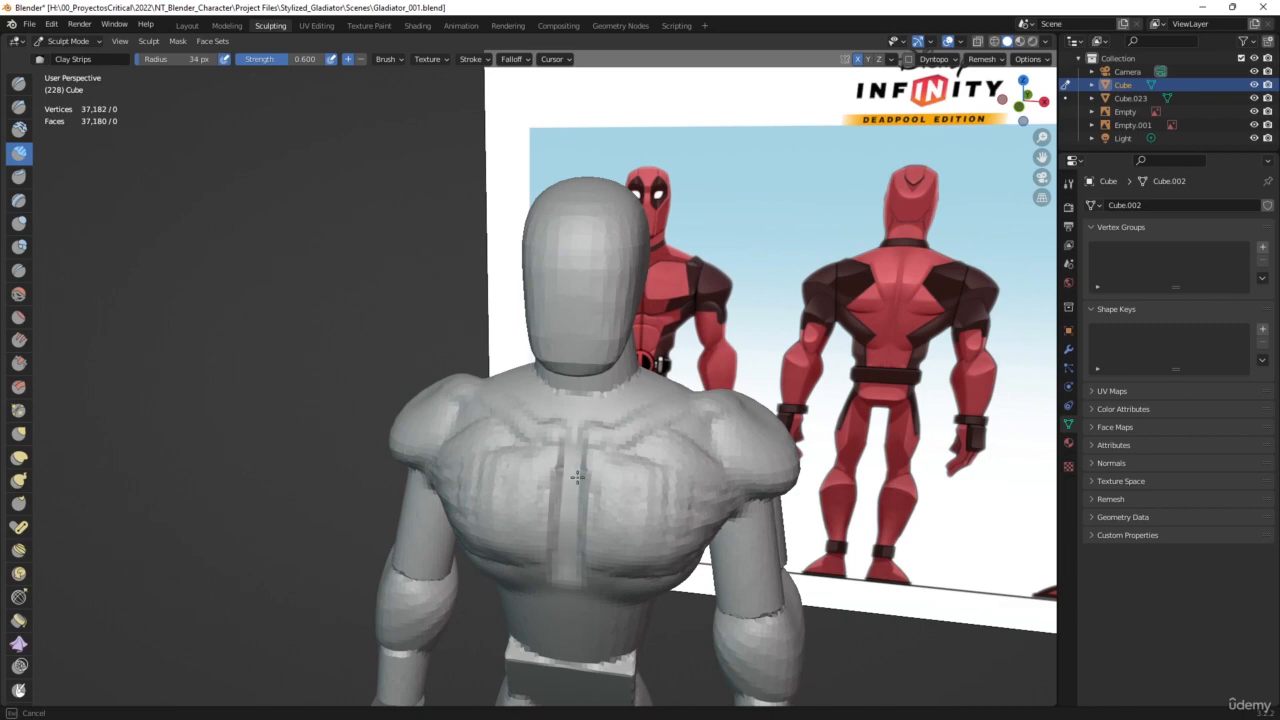
Enlarge the Clay Strips radius to 59 px and build up the inner pectoral edges along the sternum
{"action": "mouse_move", "coordinate": [634, 409]}
{"action": "middle_mouse_down"}
{"action": "mouse_move", "coordinate": [663, 429]}
{"action": "mouse_move", "coordinate": [720, 409]}
{"action": "middle_mouse_up"}
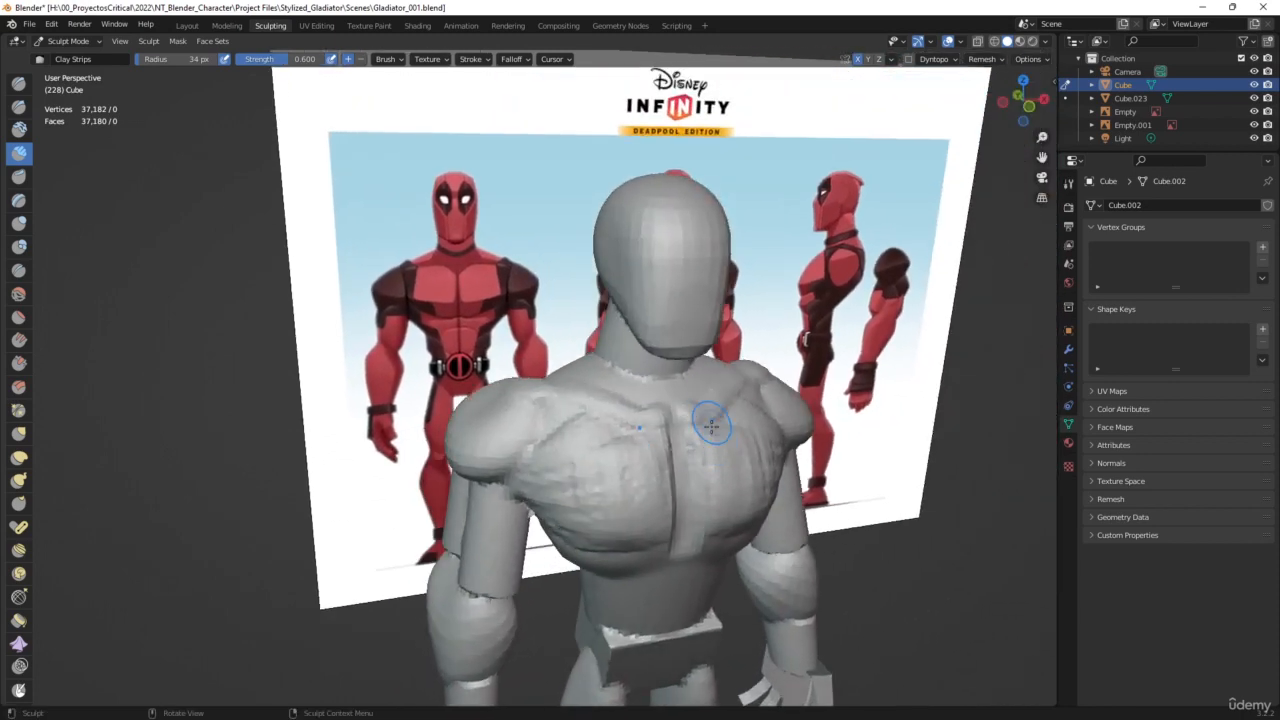
{"action": "key", "text": "f"}
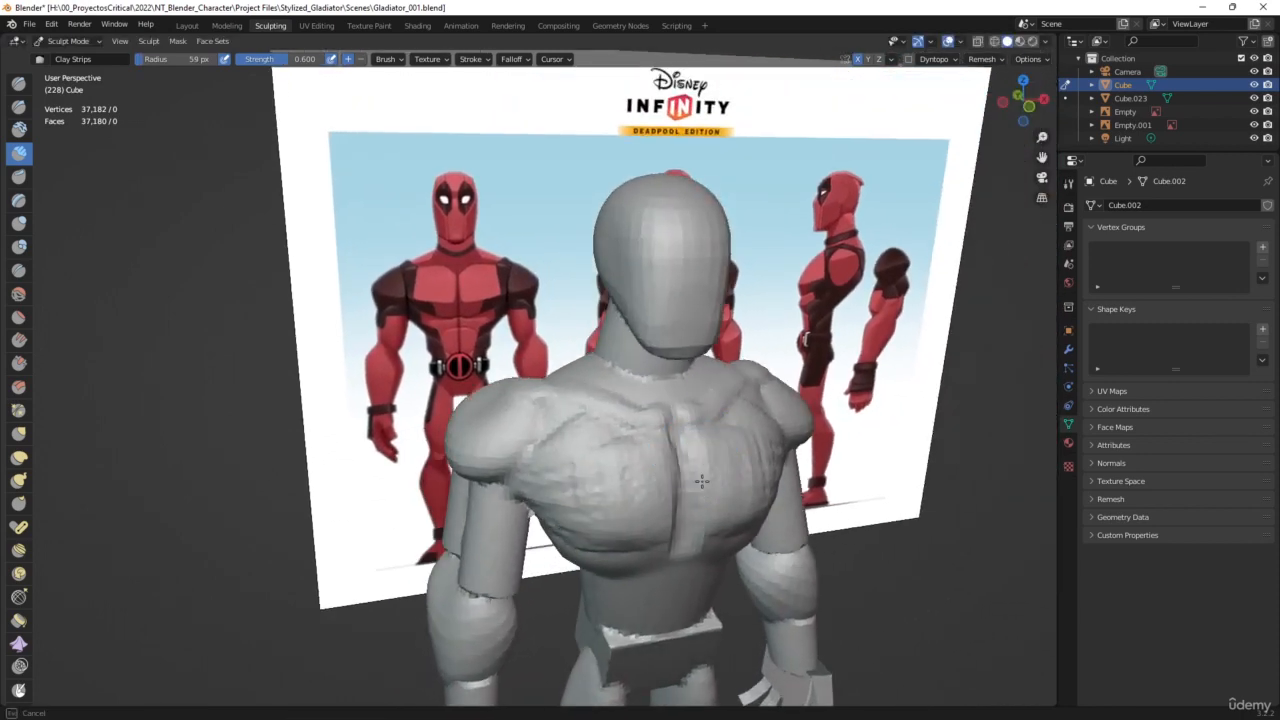
{"action": "mouse_move", "coordinate": [702, 482]}
{"action": "left_mouse_down"}
{"action": "mouse_move", "coordinate": [684, 478]}
{"action": "mouse_move", "coordinate": [698, 541]}
{"action": "left_mouse_up"}
{"action": "left_click_drag", "start_coordinate": [698, 462], "coordinate": [686, 571]}
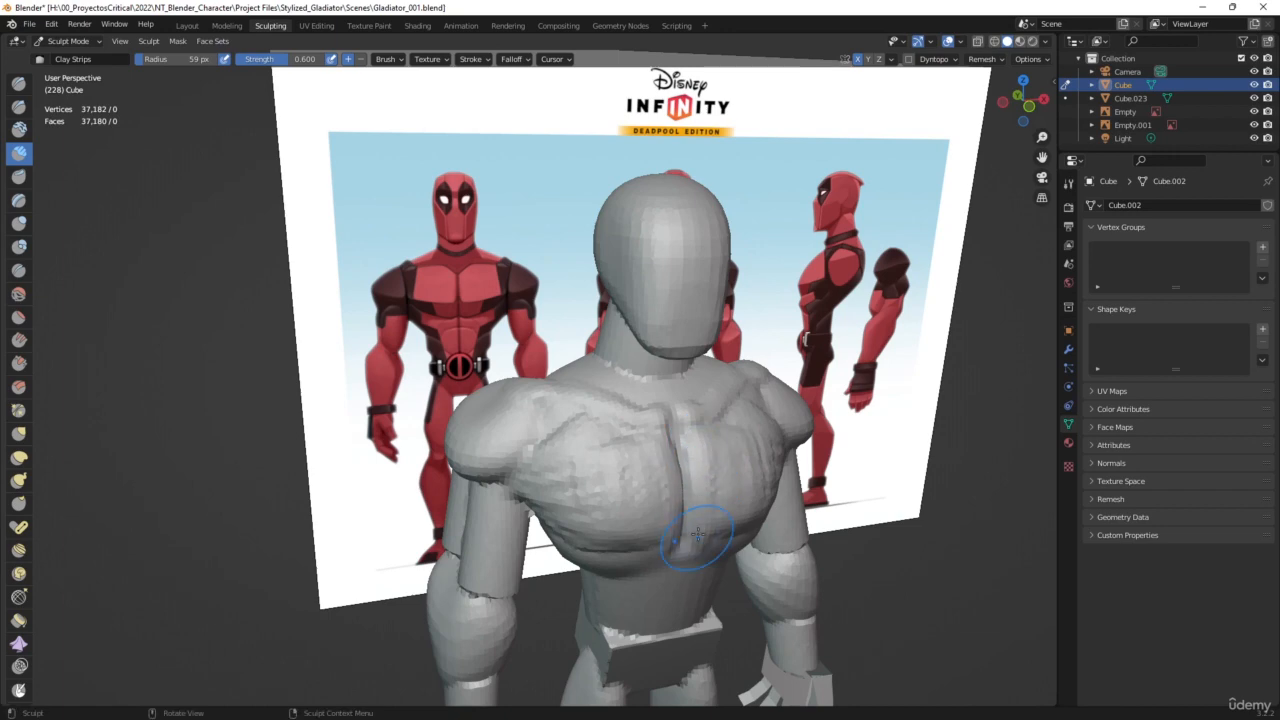
{"action": "middle_click_drag", "start_coordinate": [686, 571], "coordinate": [686, 429]}
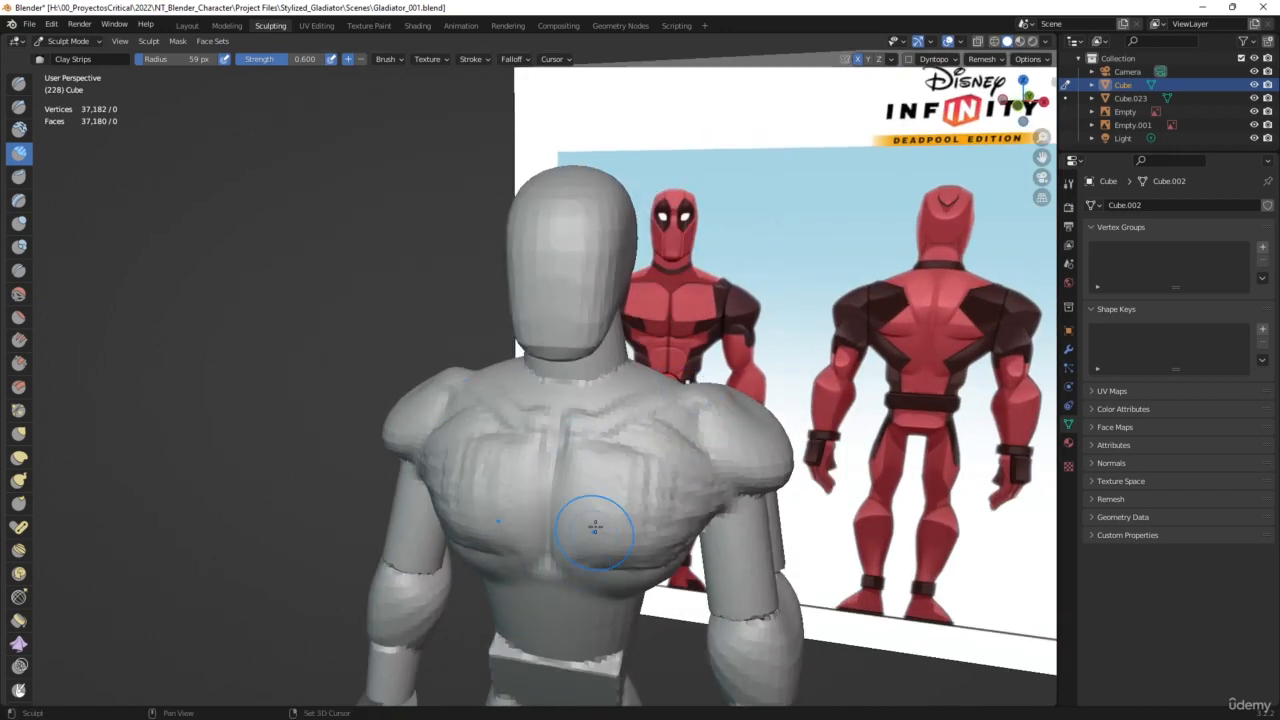
Smooth the Clay Strips marks across both pectorals and their inner edges
{"action": "mouse_move", "coordinate": [598, 524]}
{"action": "left_mouse_down", "text": "shift"}
{"action": "mouse_move", "coordinate": [655, 470]}
{"action": "mouse_move", "coordinate": [608, 457]}
{"action": "mouse_move", "coordinate": [666, 461]}
{"action": "mouse_move", "coordinate": [687, 484]}
{"action": "left_mouse_up", "text": "shift"}
{"action": "middle_click_drag", "start_coordinate": [687, 484], "coordinate": [563, 471]}
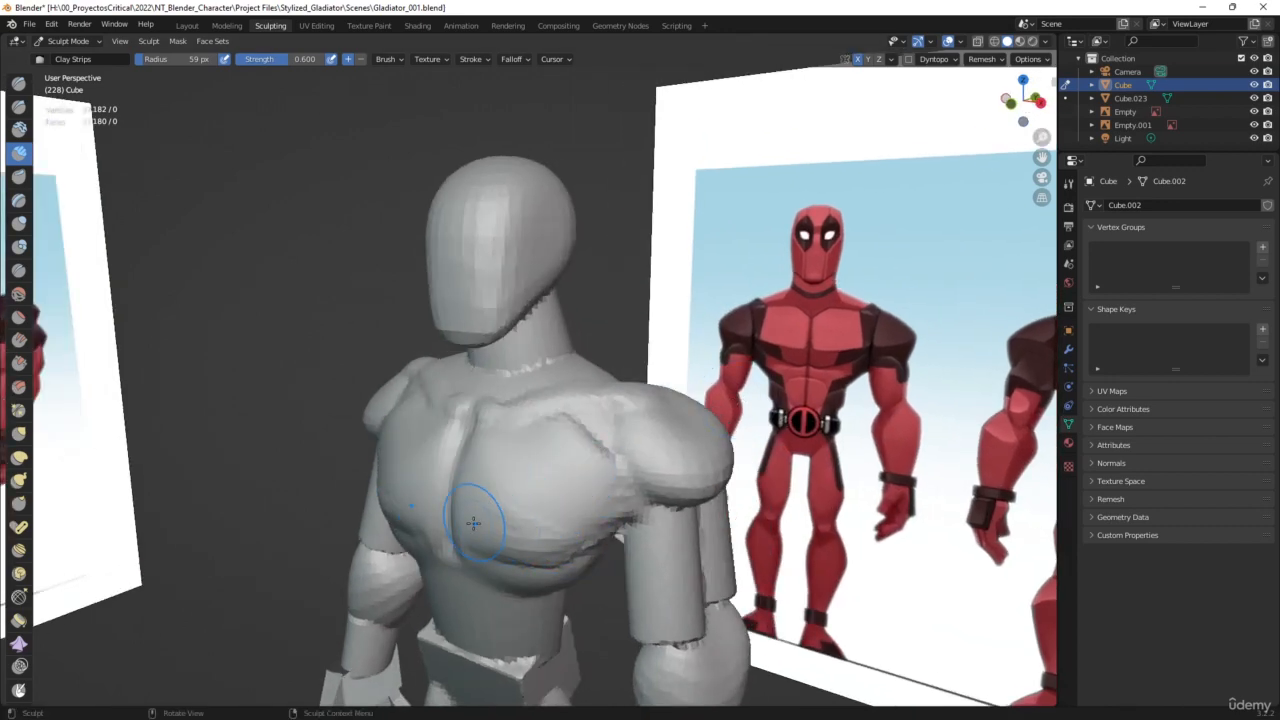
{"action": "middle_click_drag", "start_coordinate": [763, 484], "coordinate": [838, 493]}
{"action": "left_click_drag", "start_coordinate": [594, 536], "coordinate": [576, 523], "text": "shift"}
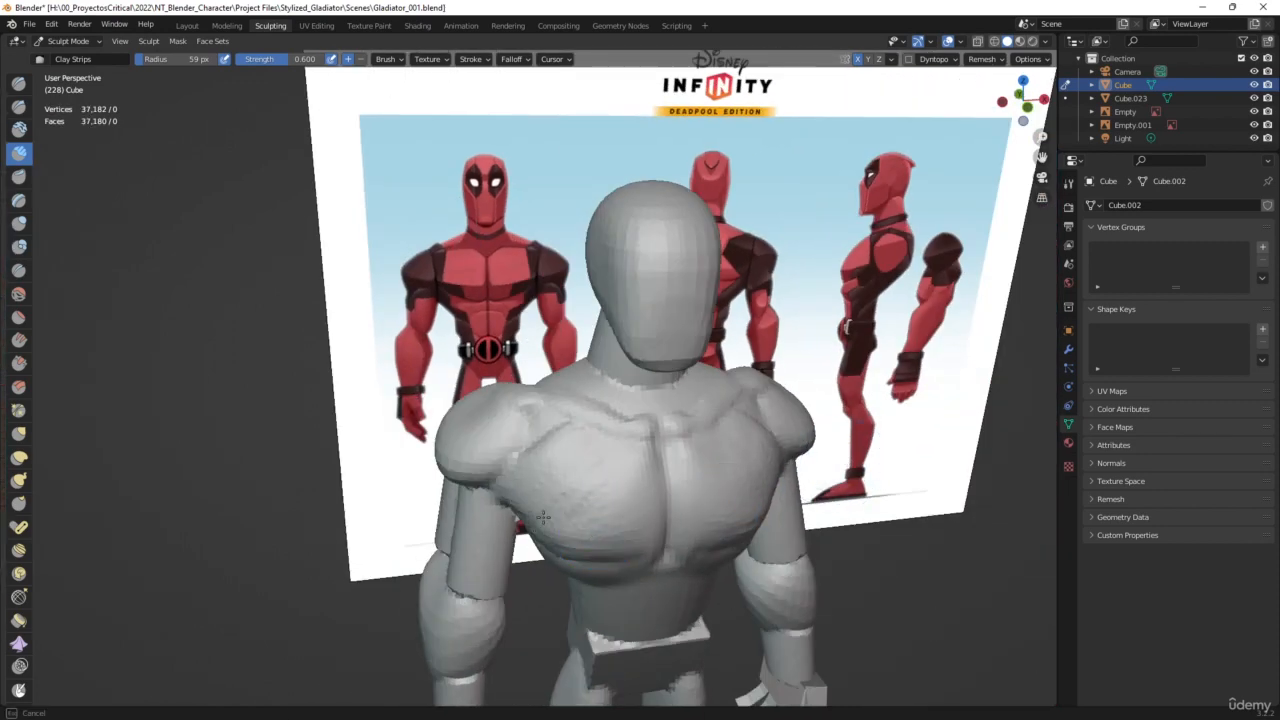
Lay diagonal Clay Strips strokes across the lower pectorals to suggest the muscle fibres, and check the chest's side profile
{"action": "mouse_move", "coordinate": [615, 541]}
{"action": "left_mouse_down"}
{"action": "mouse_move", "coordinate": [643, 523]}
{"action": "mouse_move", "coordinate": [573, 545]}
{"action": "left_mouse_up"}
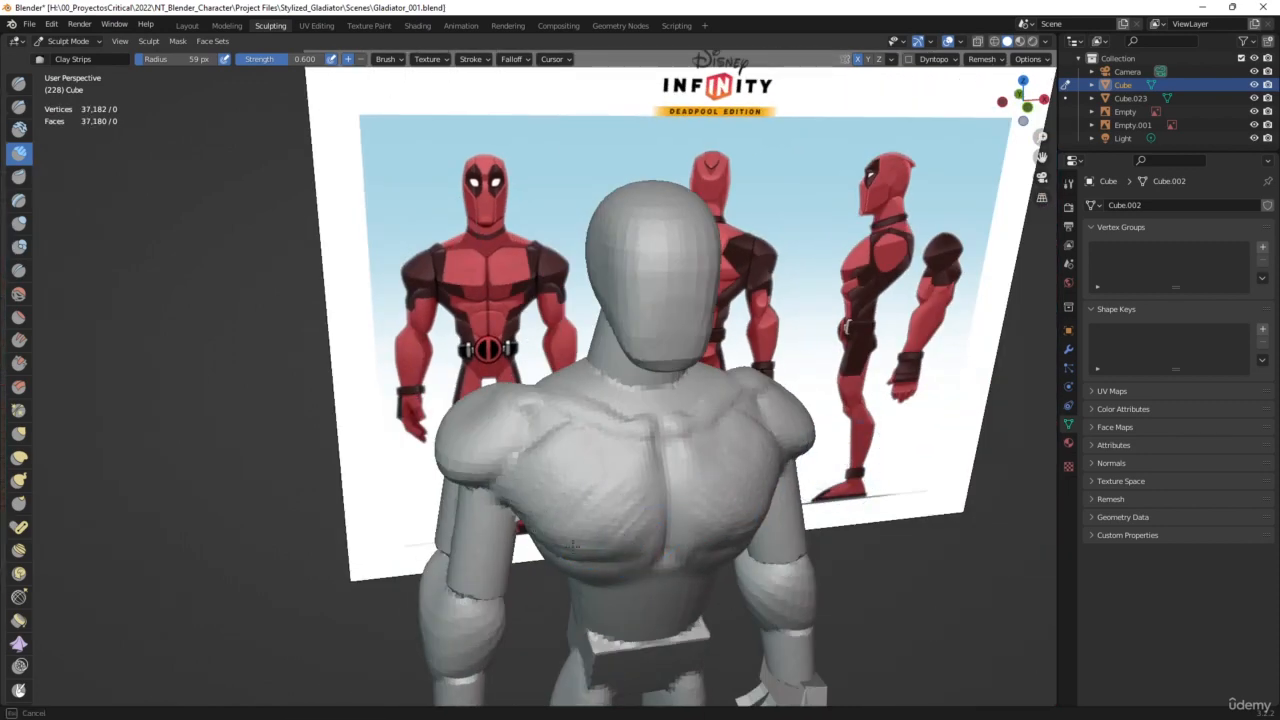
{"action": "middle_click_drag", "start_coordinate": [790, 390], "coordinate": [963, 340]}
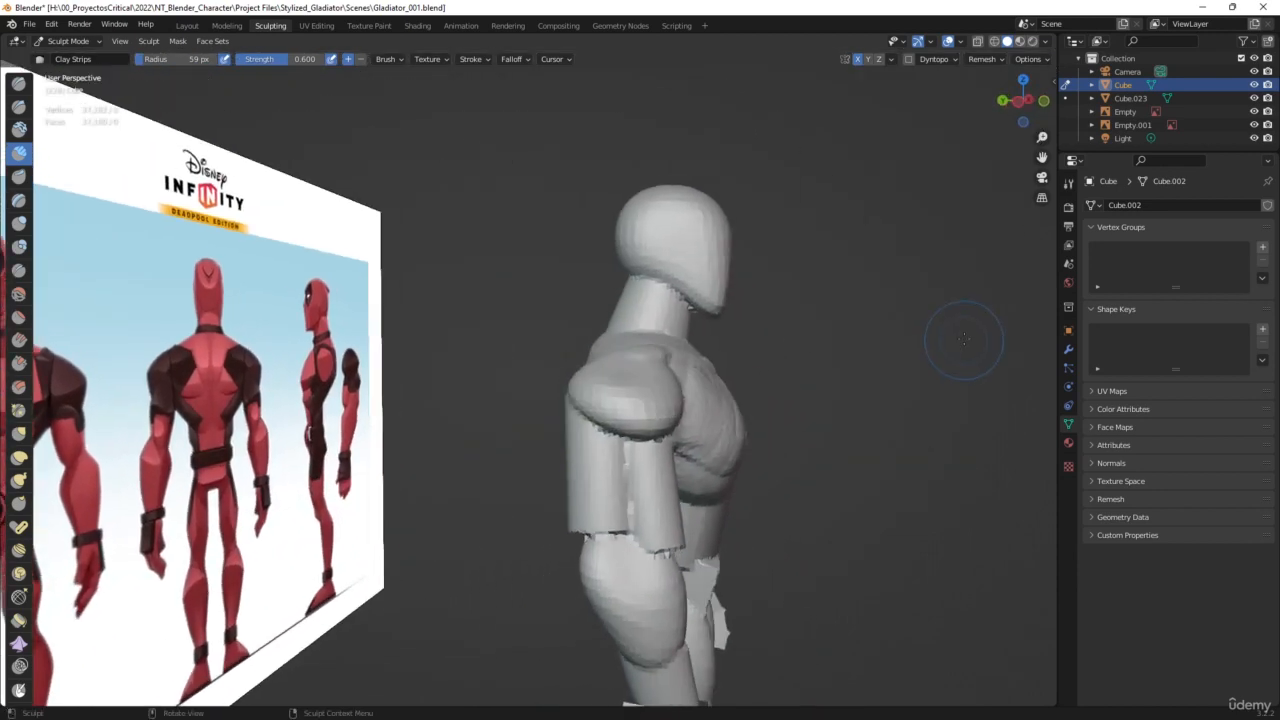
{"action": "middle_click_drag", "start_coordinate": [755, 443], "coordinate": [730, 433]}
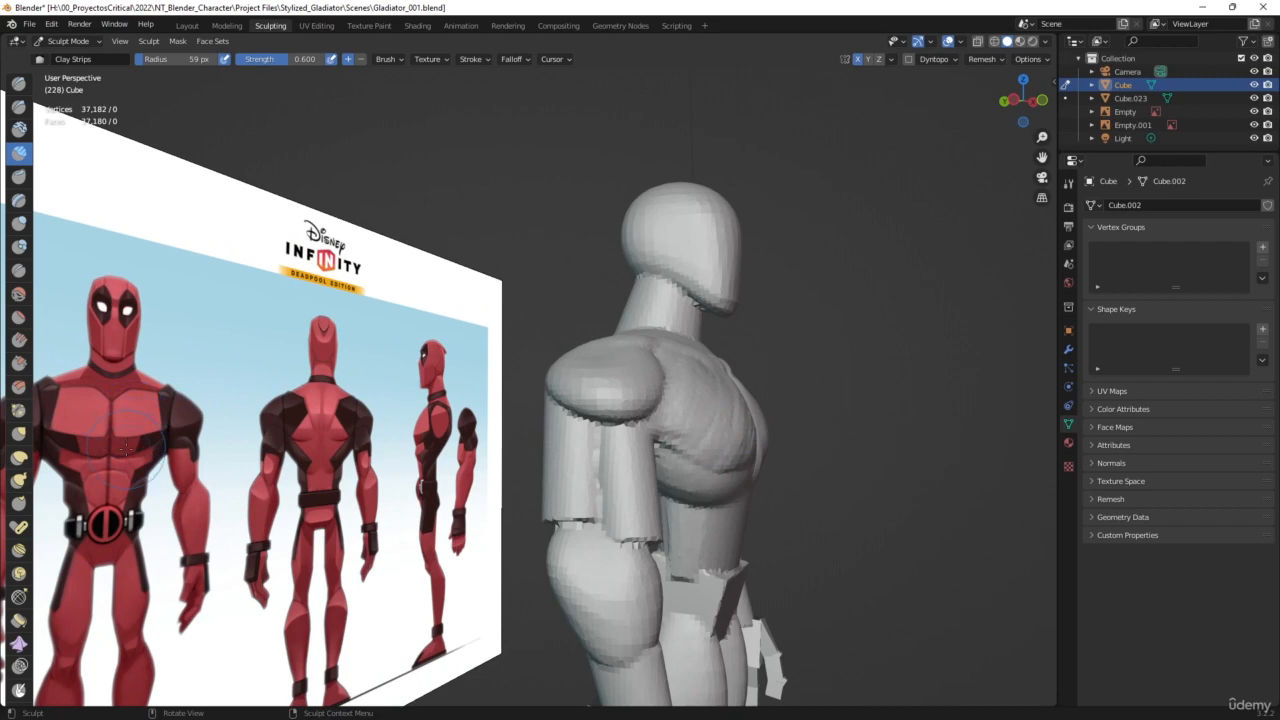
{"action": "mouse_move", "coordinate": [695, 488]}
{"action": "middle_mouse_down"}
{"action": "mouse_move", "coordinate": [832, 477]}
{"action": "mouse_move", "coordinate": [820, 480]}
{"action": "middle_mouse_up"}
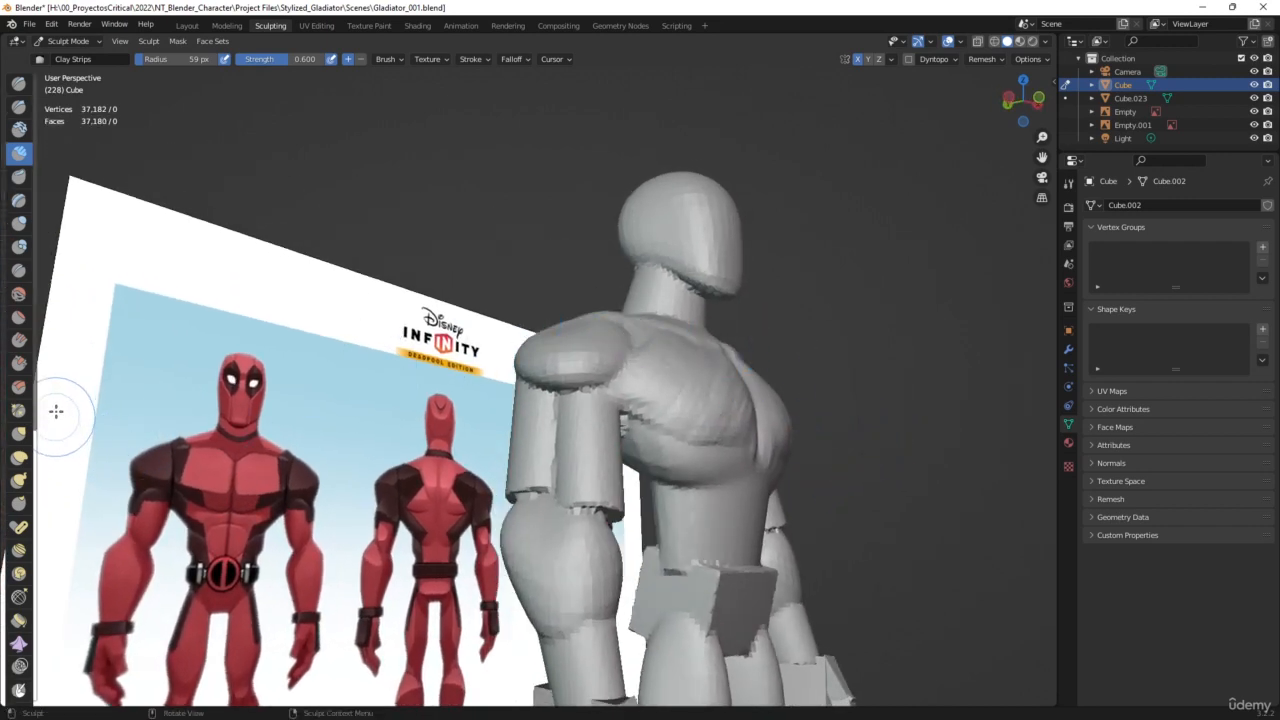
Try the Flatten, Fill and Scrape brushes for levelling the pectoral surface
{"action": "left_click", "coordinate": [18, 318]}
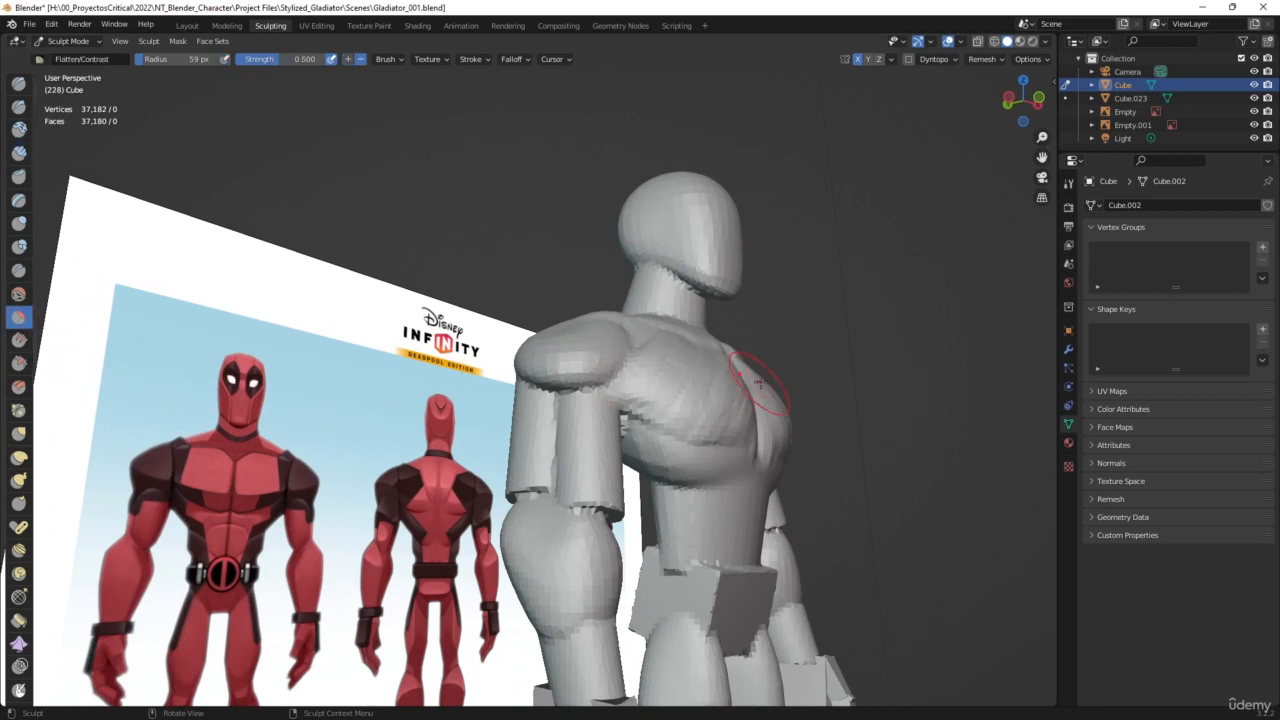
{"action": "left_click", "coordinate": [19, 341]}
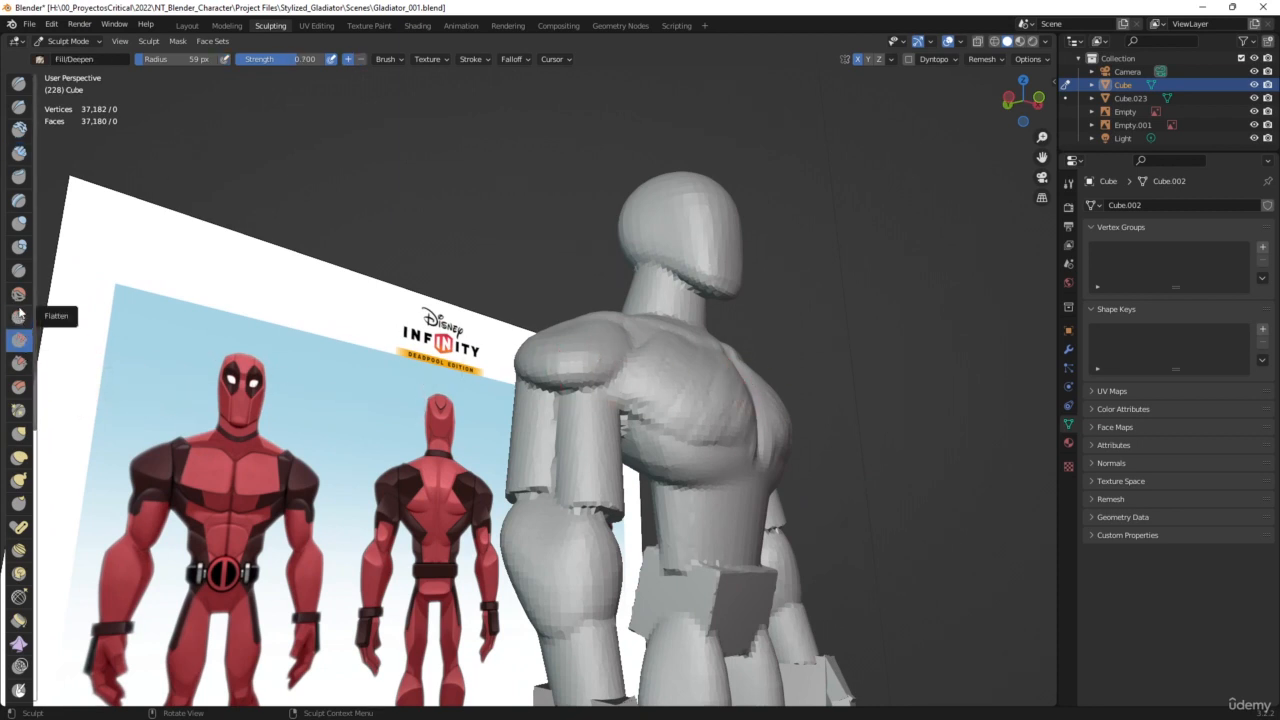
{"action": "left_click", "coordinate": [18, 294]}
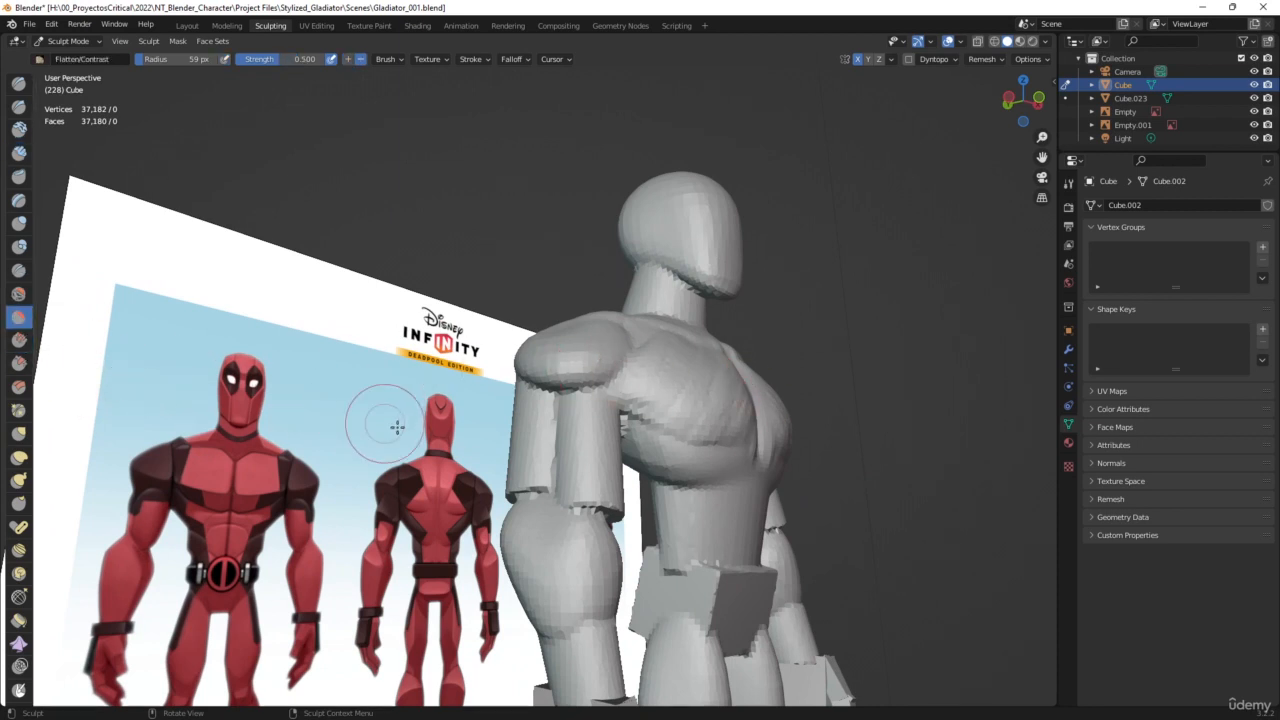
{"action": "left_click", "coordinate": [19, 341]}
{"action": "left_click", "coordinate": [20, 366]}
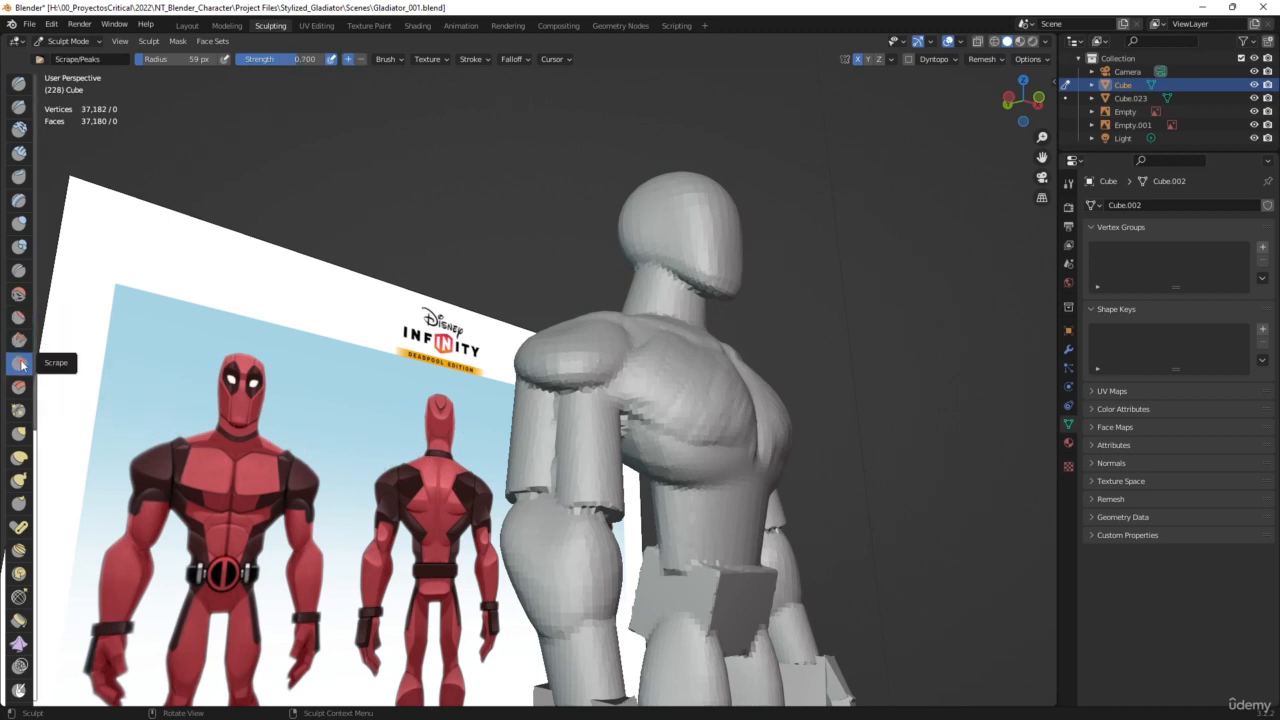
{"action": "middle_click_drag", "start_coordinate": [750, 400], "coordinate": [663, 371]}
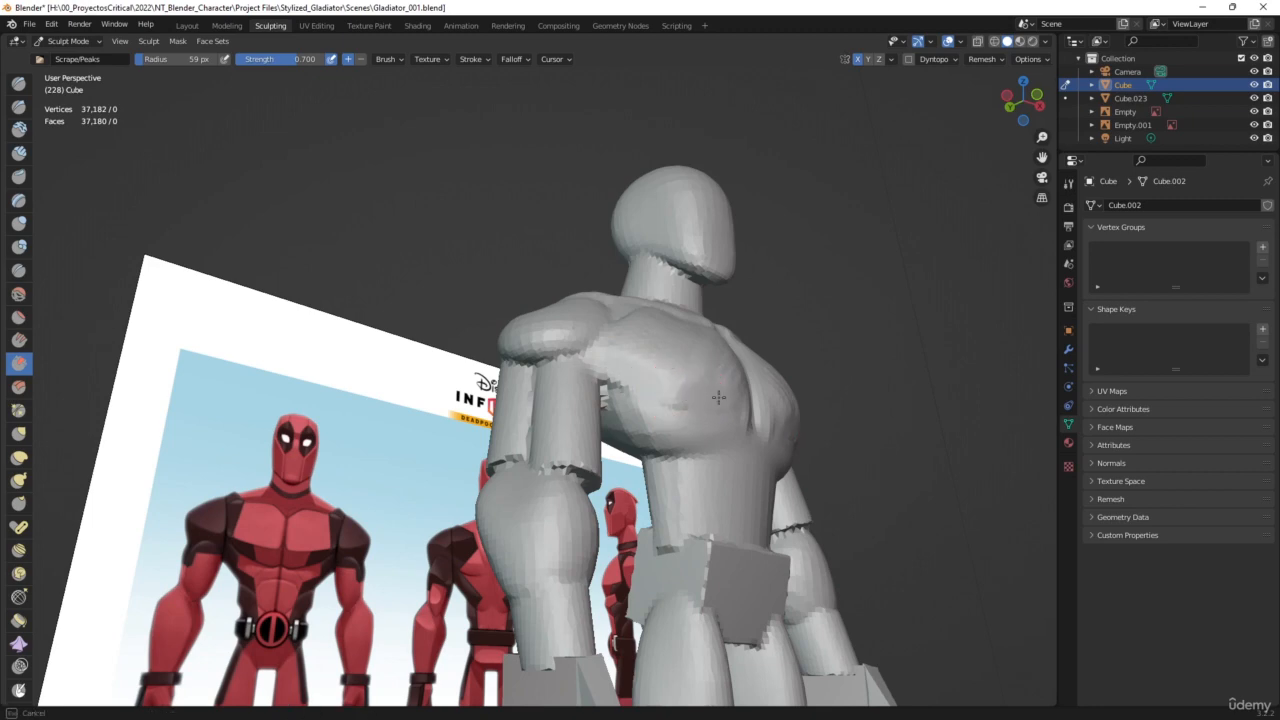
{"action": "middle_click_drag", "start_coordinate": [720, 398], "coordinate": [773, 443]}
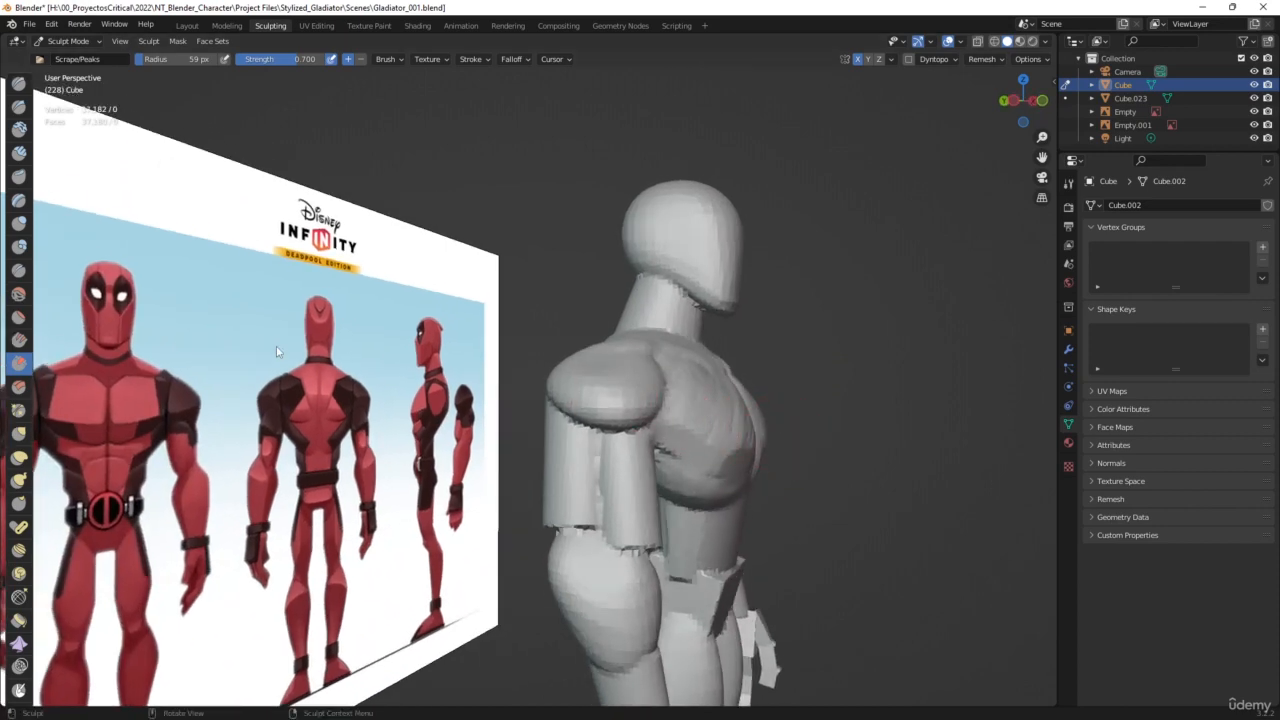
Define the lower edge of both pectorals with Clay Strips, separating them from the ribcage below
{"action": "left_click", "coordinate": [18, 152]}
{"action": "middle_click_drag", "start_coordinate": [166, 243], "coordinate": [665, 532]}
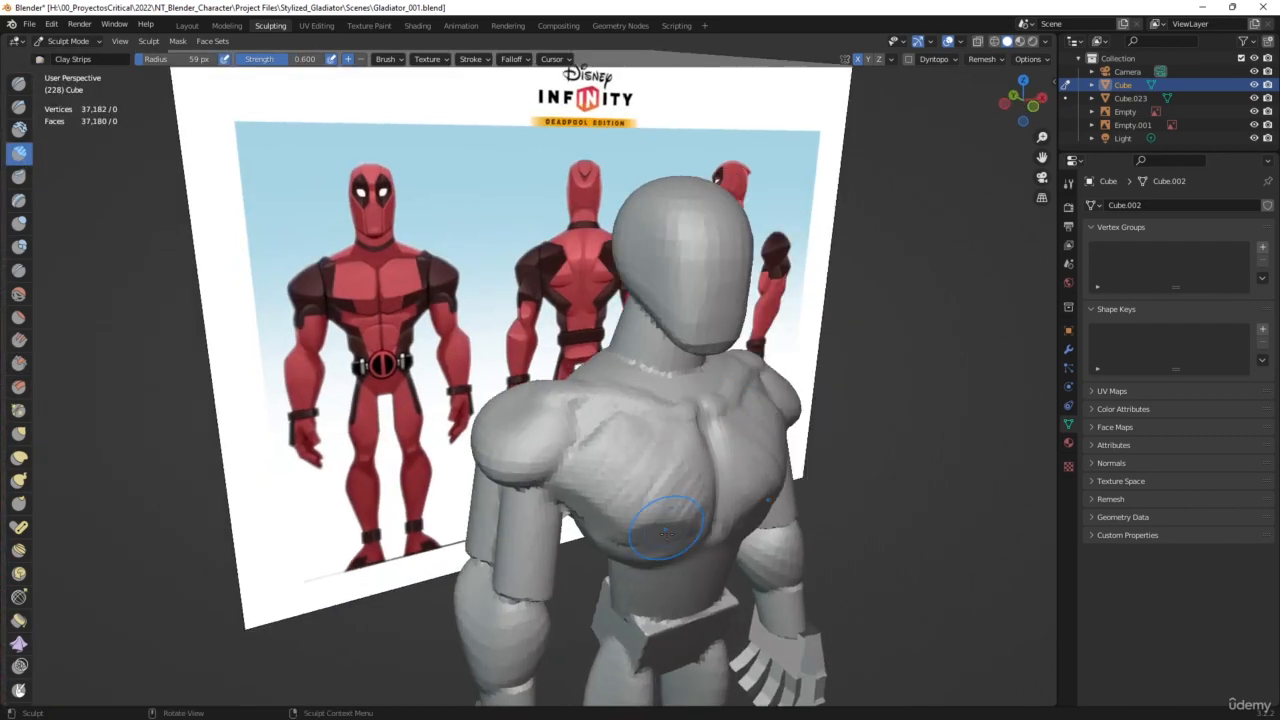
{"action": "mouse_move", "coordinate": [660, 563]}
{"action": "left_mouse_down"}
{"action": "mouse_move", "coordinate": [671, 543]}
{"action": "mouse_move", "coordinate": [643, 538]}
{"action": "left_mouse_up"}
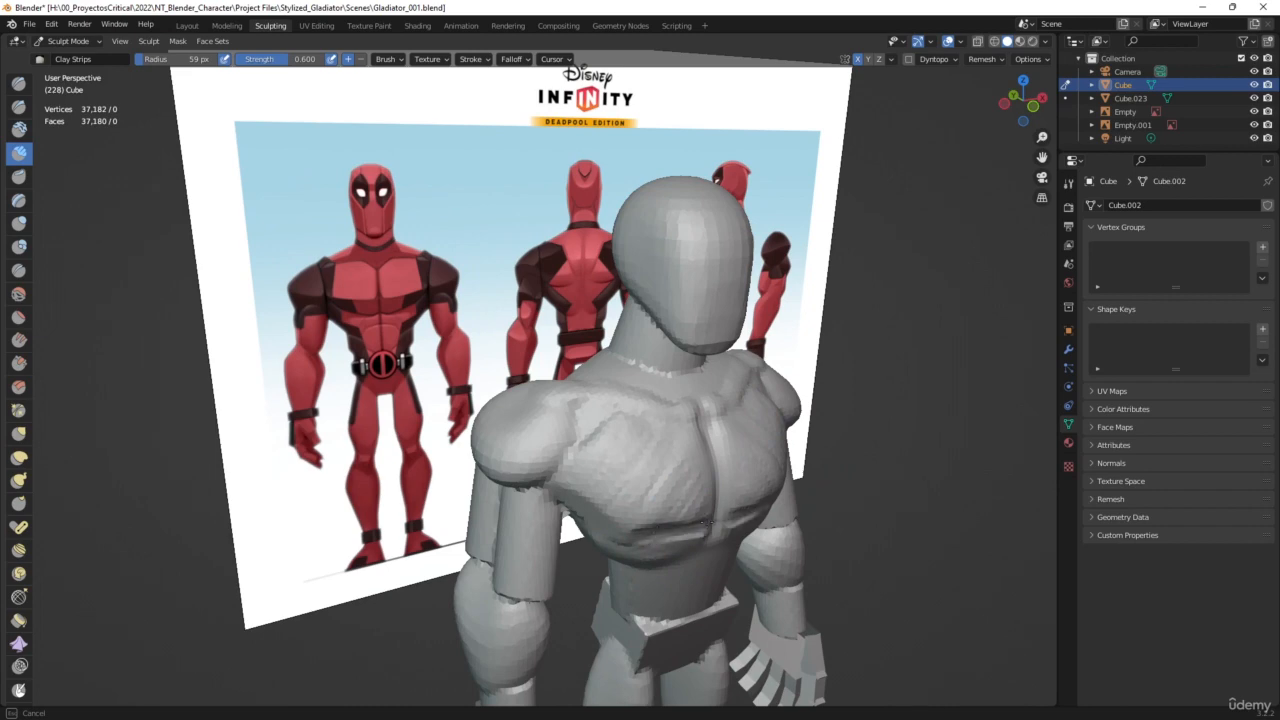
{"action": "left_click_drag", "start_coordinate": [710, 524], "coordinate": [772, 509]}
{"action": "middle_click_drag", "start_coordinate": [796, 495], "coordinate": [632, 520]}
{"action": "left_click_drag", "start_coordinate": [625, 527], "coordinate": [605, 538]}
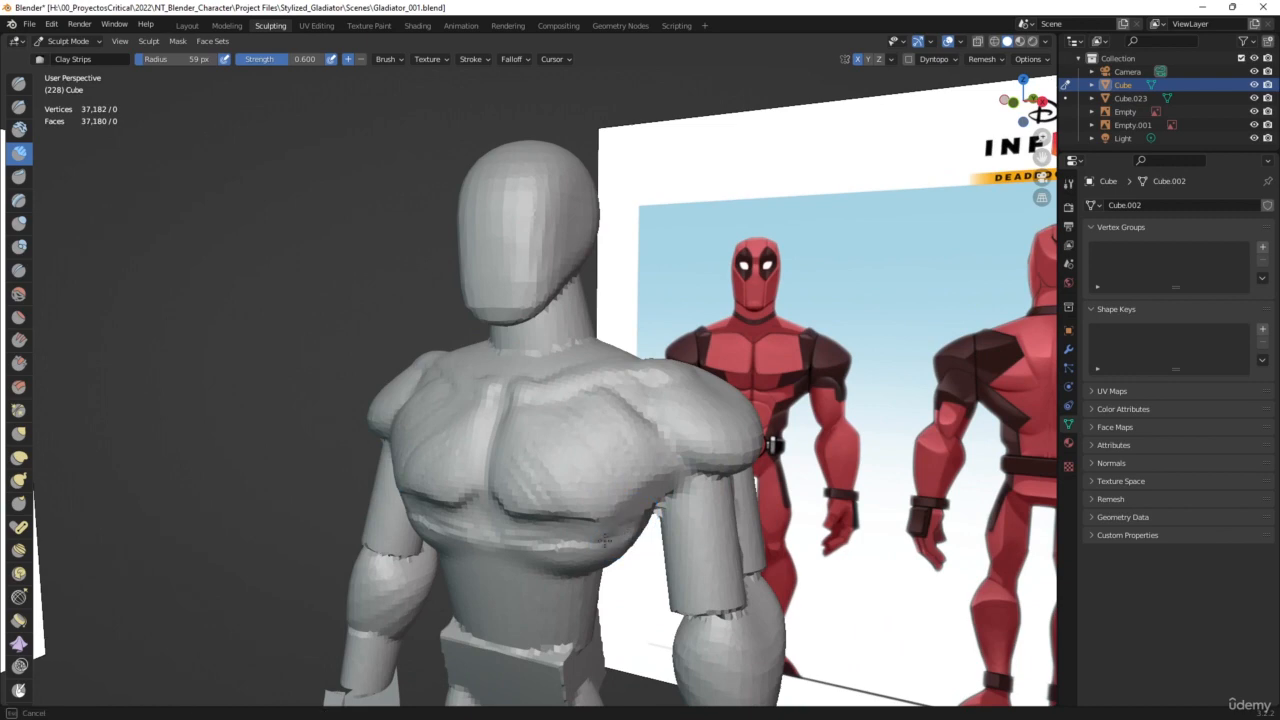
{"action": "mouse_move", "coordinate": [667, 497]}
{"action": "left_mouse_down"}
{"action": "mouse_move", "coordinate": [571, 500]}
{"action": "mouse_move", "coordinate": [605, 450]}
{"action": "left_mouse_up"}
{"action": "middle_click_drag", "start_coordinate": [605, 450], "coordinate": [544, 407]}
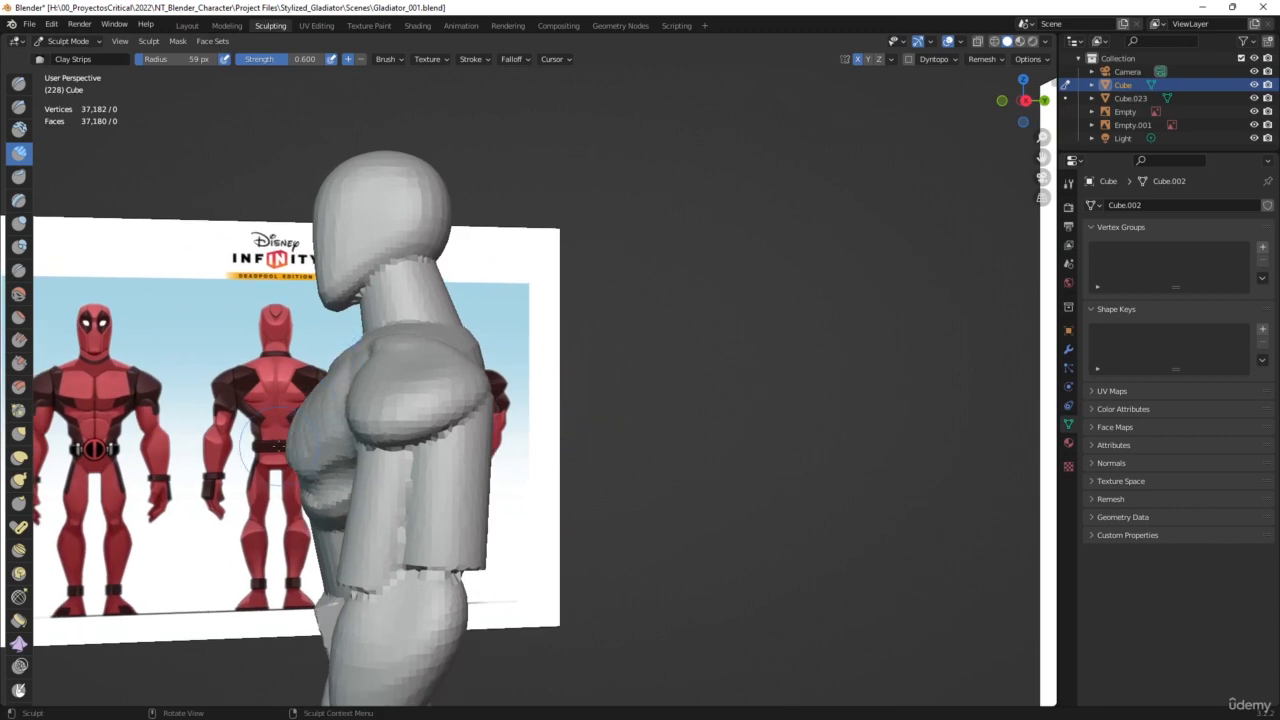
{"action": "middle_click_drag", "start_coordinate": [305, 480], "coordinate": [648, 396]}
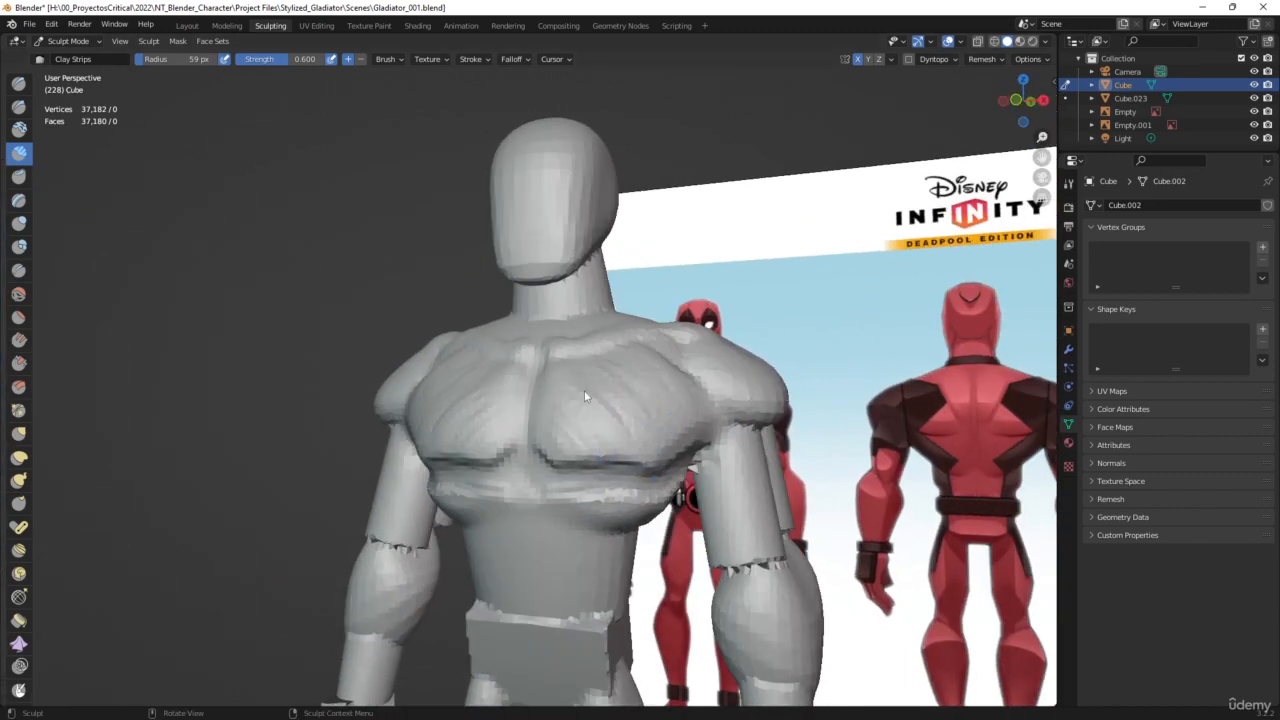
Sharpen the crease beneath the pectorals with the Draw Sharp brush and even out the ribcage below
{"action": "left_click", "coordinate": [19, 107]}
{"action": "left_click_drag", "start_coordinate": [558, 470], "coordinate": [651, 480]}
{"action": "mouse_move", "coordinate": [741, 482]}
{"action": "middle_mouse_down"}
{"action": "mouse_move", "coordinate": [679, 449]}
{"action": "mouse_move", "coordinate": [514, 423]}
{"action": "mouse_move", "coordinate": [659, 428]}
{"action": "mouse_move", "coordinate": [665, 500]}
{"action": "middle_mouse_up"}
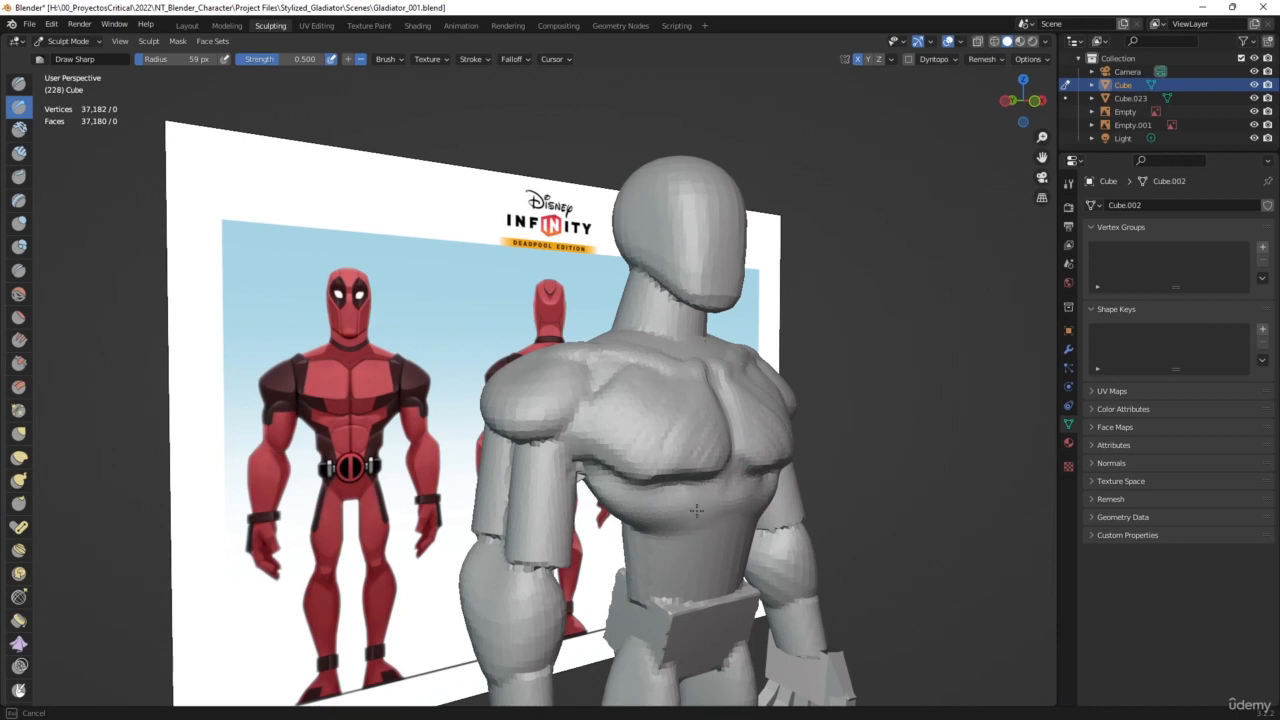
Flatten the pectoral surfaces into clean planes with the Scrape brush
{"action": "left_click", "coordinate": [19, 366]}
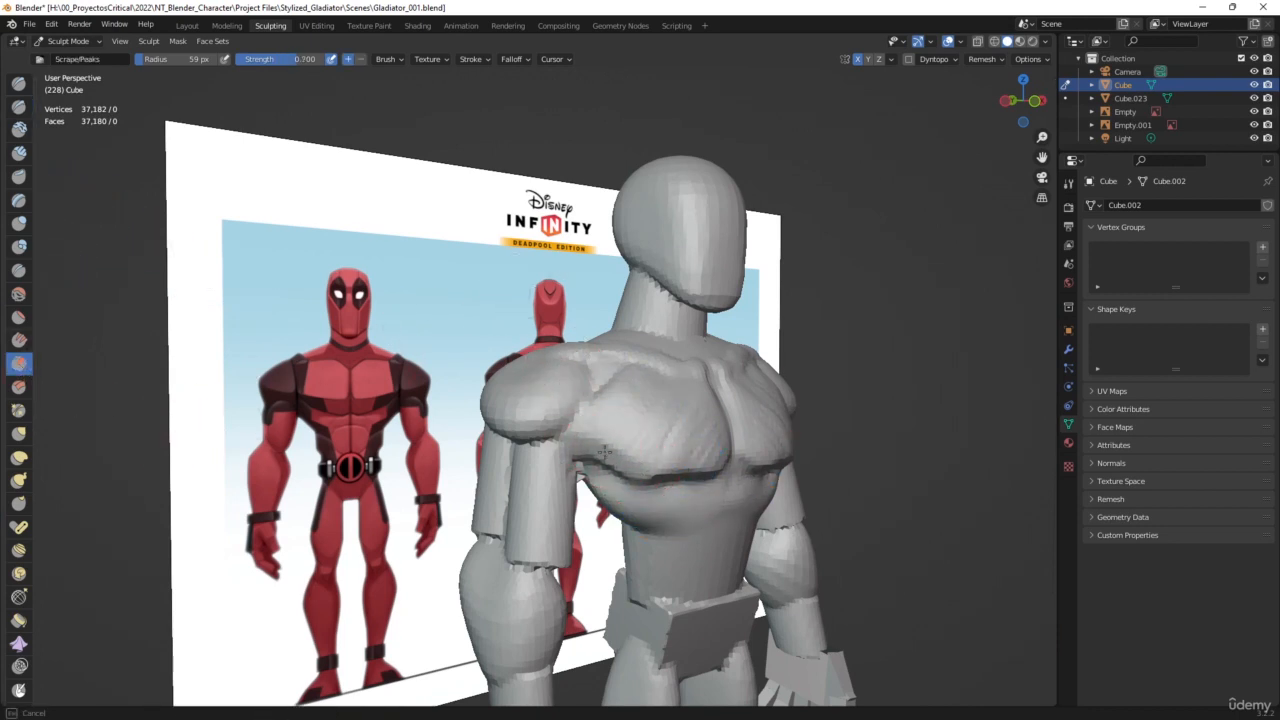
{"action": "mouse_move", "coordinate": [604, 451]}
{"action": "left_mouse_down"}
{"action": "mouse_move", "coordinate": [735, 465]}
{"action": "mouse_move", "coordinate": [713, 452]}
{"action": "left_mouse_up"}
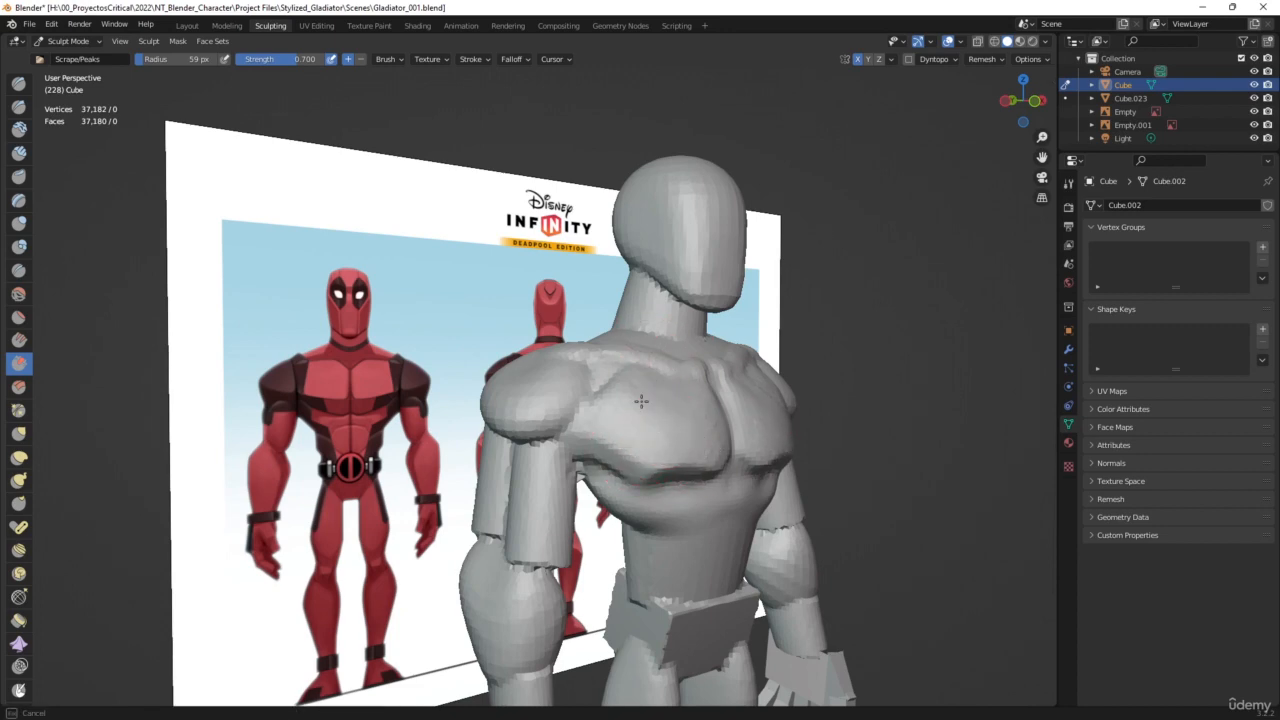
{"action": "mouse_move", "coordinate": [641, 401]}
{"action": "middle_mouse_down"}
{"action": "mouse_move", "coordinate": [643, 491]}
{"action": "mouse_move", "coordinate": [746, 422]}
{"action": "mouse_move", "coordinate": [725, 445]}
{"action": "middle_mouse_up"}
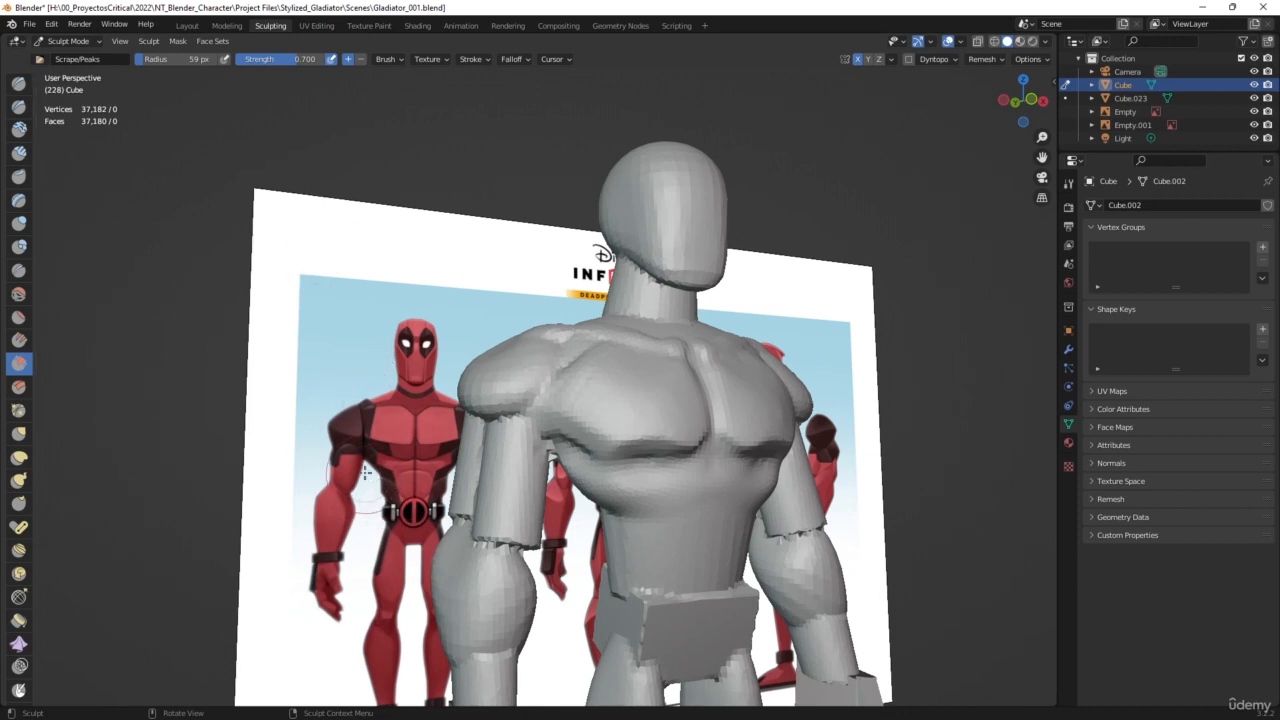
Shape the sides of the ribcage below the pectorals with Clay Strips, tapering them diagonally towards the waist
{"action": "left_click", "coordinate": [19, 152]}
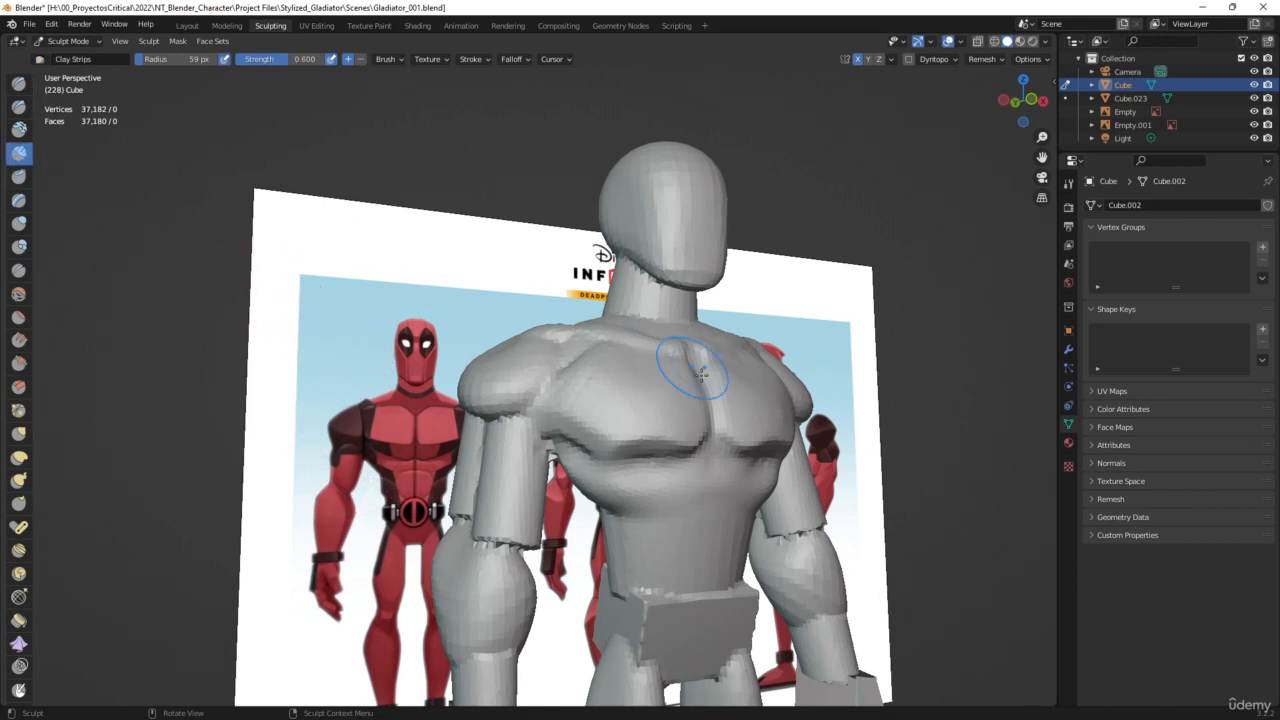
{"action": "middle_click_drag", "start_coordinate": [704, 410], "coordinate": [749, 378]}
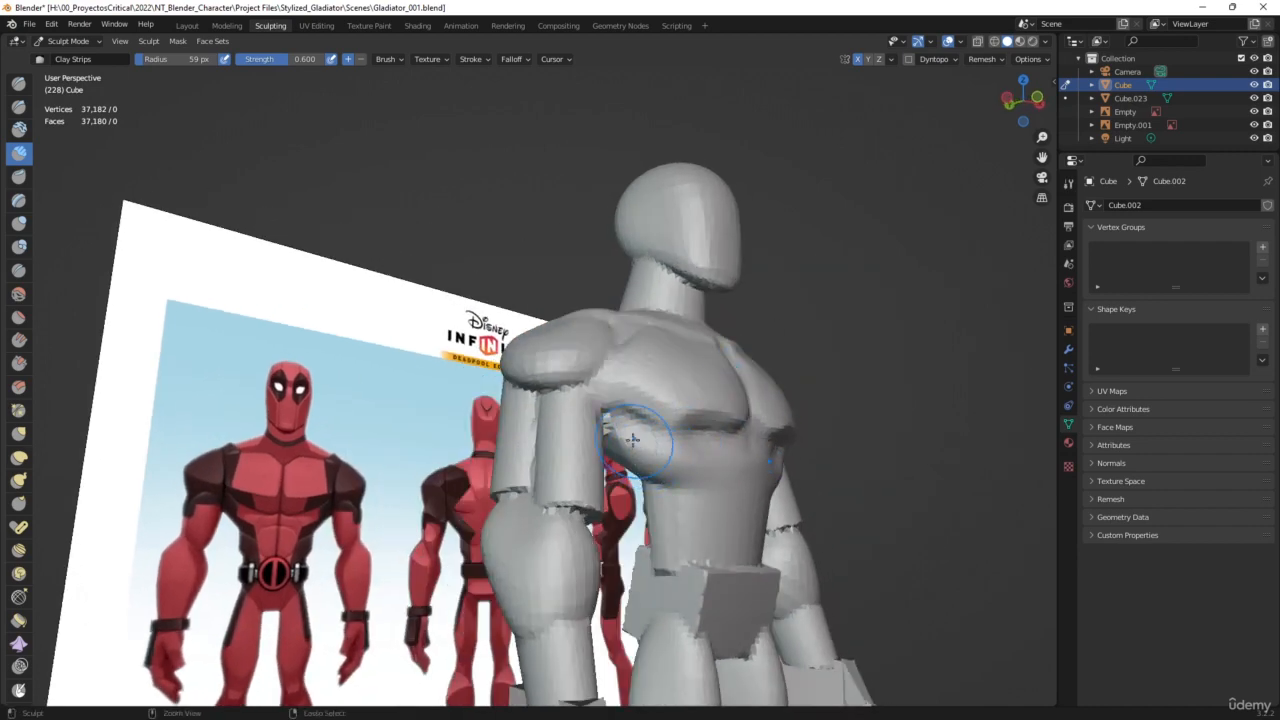
{"action": "left_click_drag", "start_coordinate": [633, 440], "coordinate": [621, 449]}
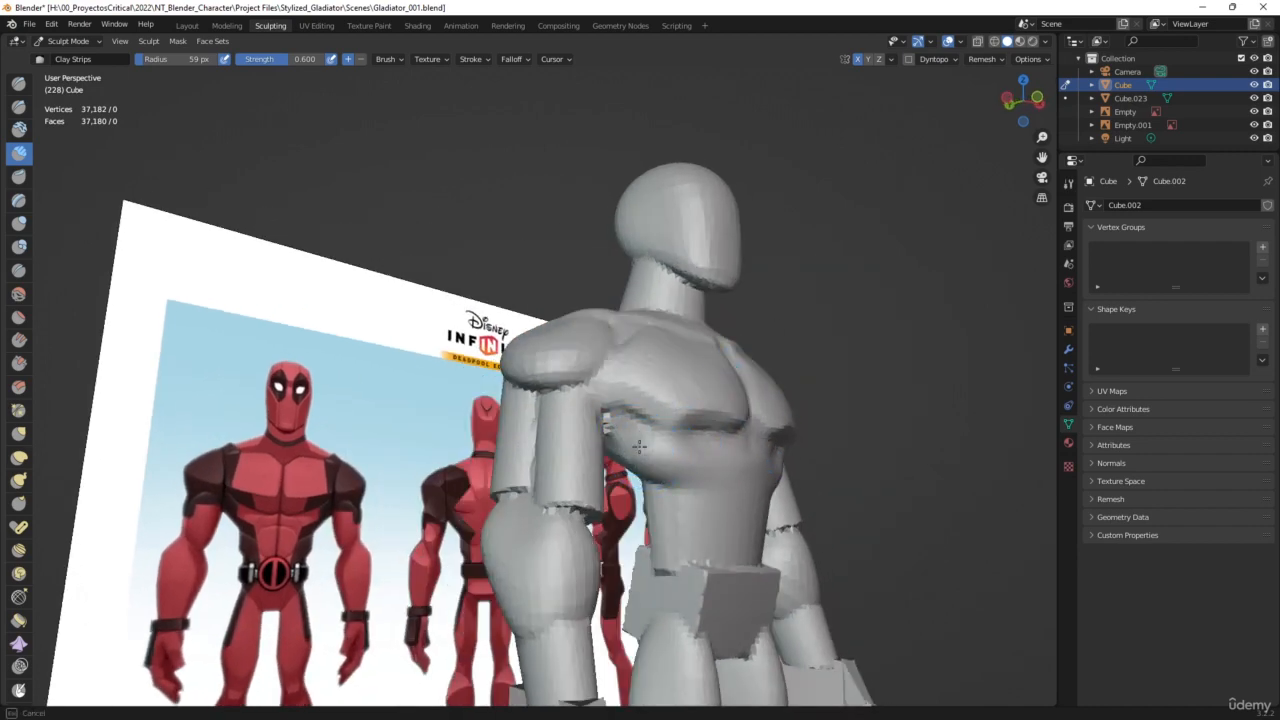
{"action": "mouse_move", "coordinate": [669, 461]}
{"action": "left_mouse_down"}
{"action": "mouse_move", "coordinate": [700, 486]}
{"action": "mouse_move", "coordinate": [663, 457]}
{"action": "mouse_move", "coordinate": [676, 479]}
{"action": "mouse_move", "coordinate": [714, 428]}
{"action": "left_mouse_up"}
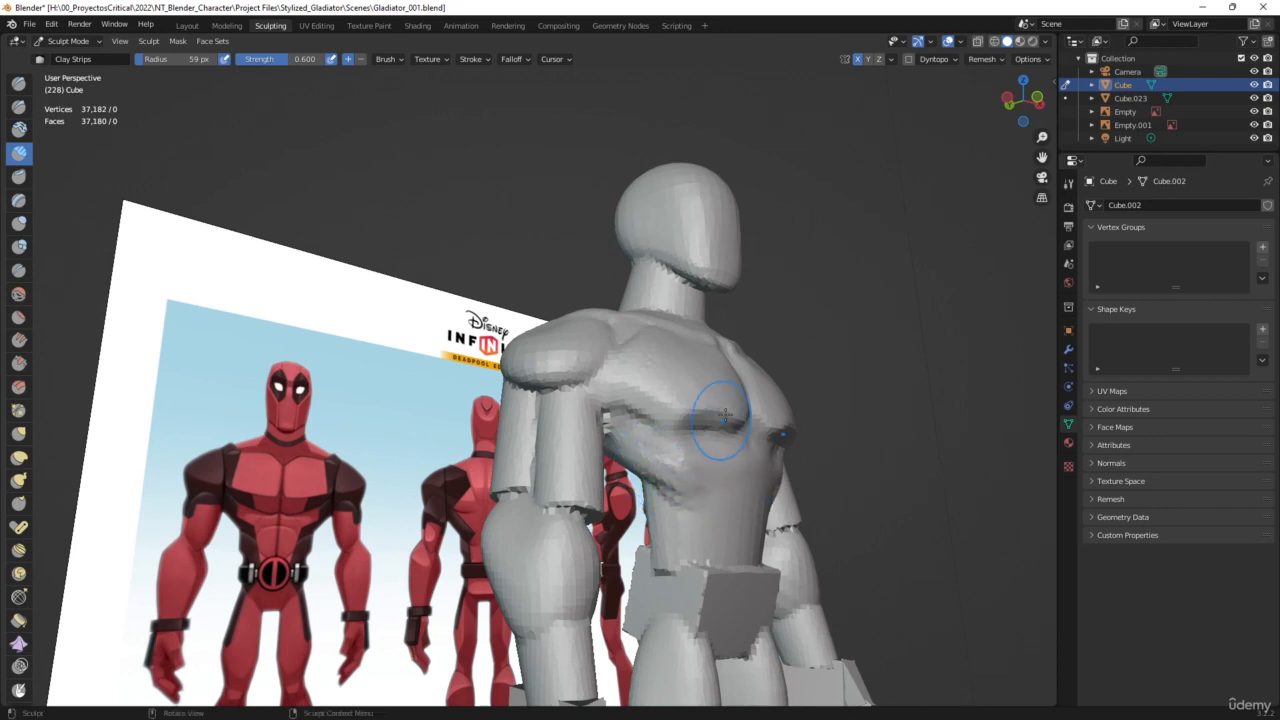
{"action": "middle_click_drag", "start_coordinate": [714, 428], "coordinate": [728, 451]}
{"action": "mouse_move", "coordinate": [657, 514]}
{"action": "left_mouse_down"}
{"action": "mouse_move", "coordinate": [698, 467]}
{"action": "mouse_move", "coordinate": [645, 498]}
{"action": "left_mouse_up"}
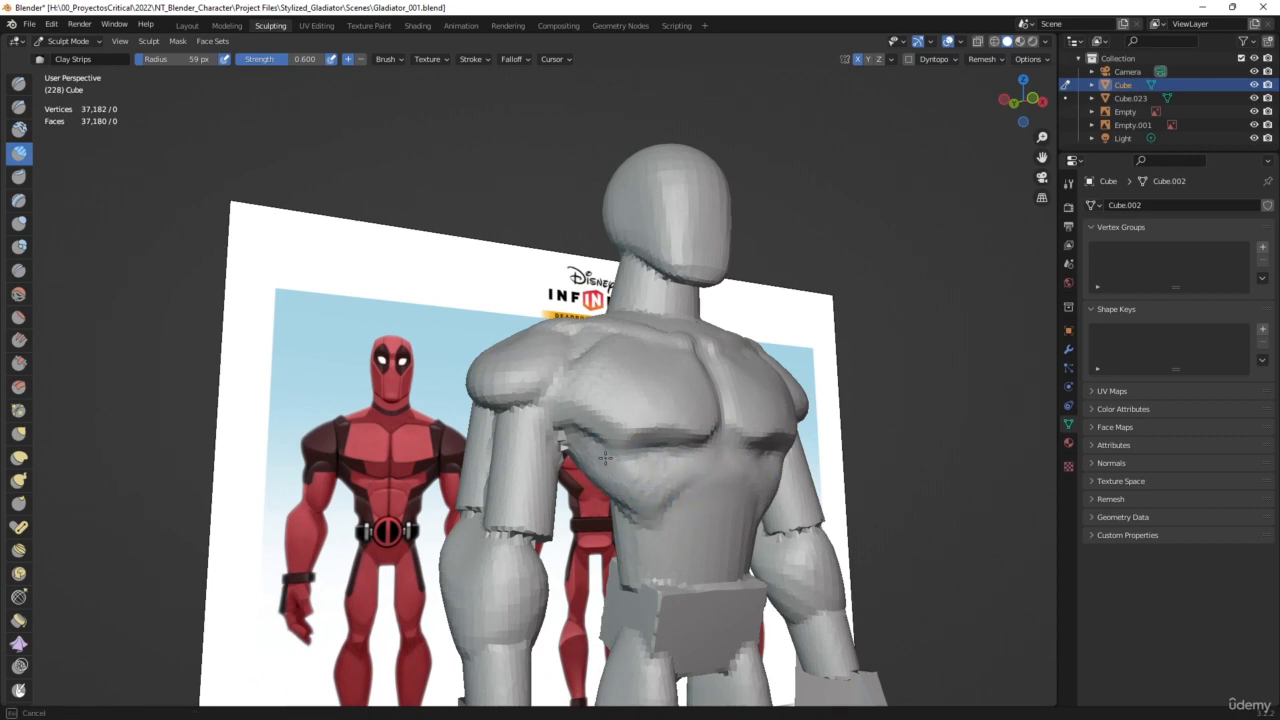
Form the ribcage arch with Clay Strips, from the sides of the torso up to the base of the sternum
{"action": "middle_click_drag", "start_coordinate": [592, 487], "coordinate": [624, 525]}
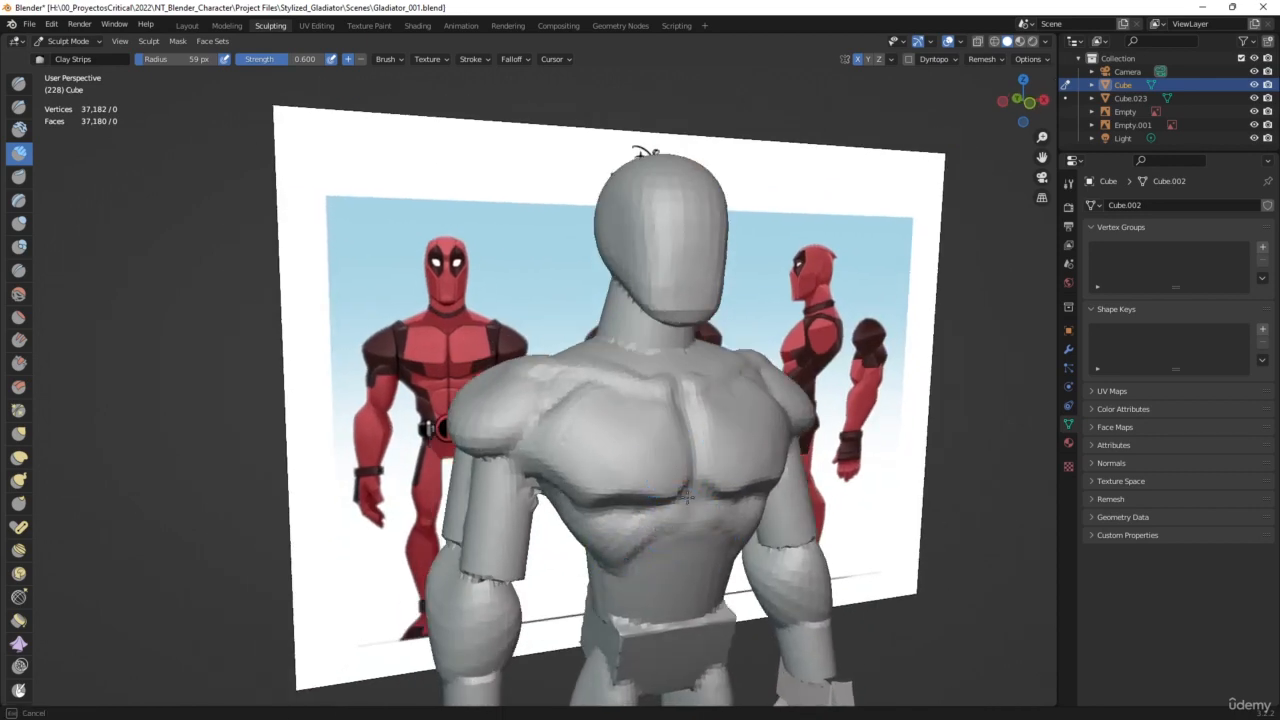
{"action": "left_click_drag", "start_coordinate": [655, 530], "coordinate": [641, 539]}
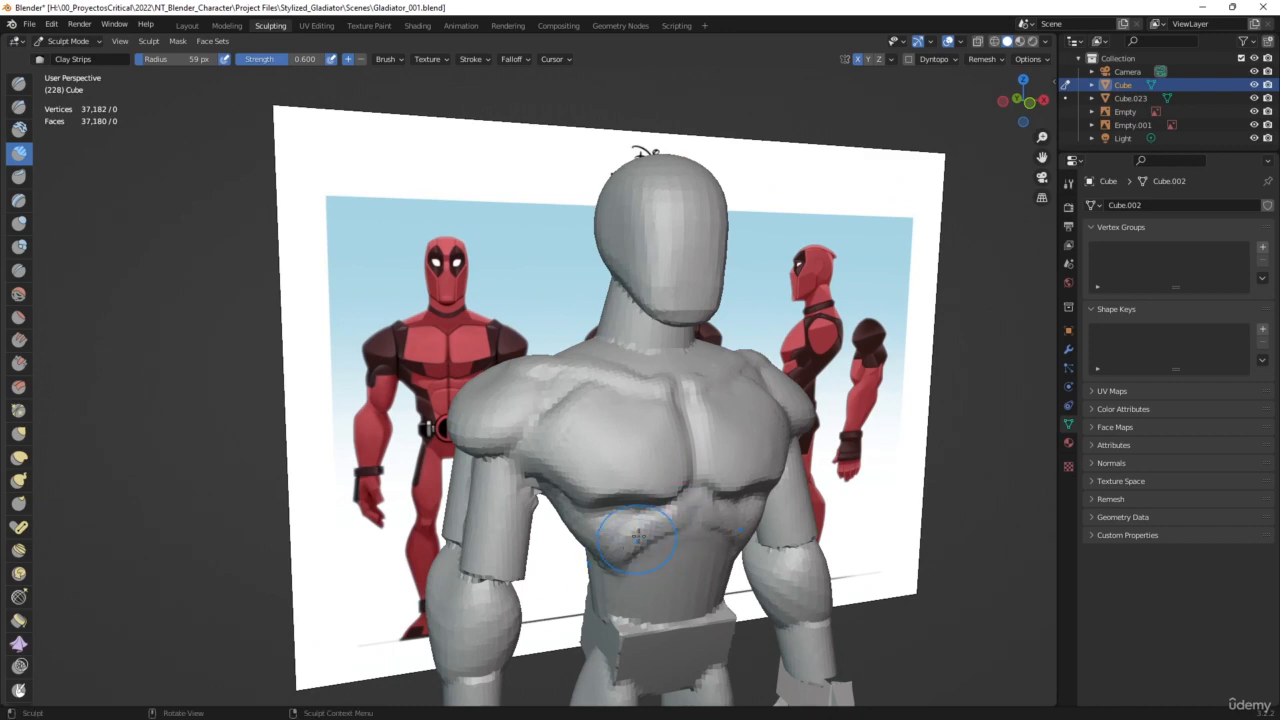
{"action": "middle_click_drag", "start_coordinate": [641, 519], "coordinate": [762, 524]}
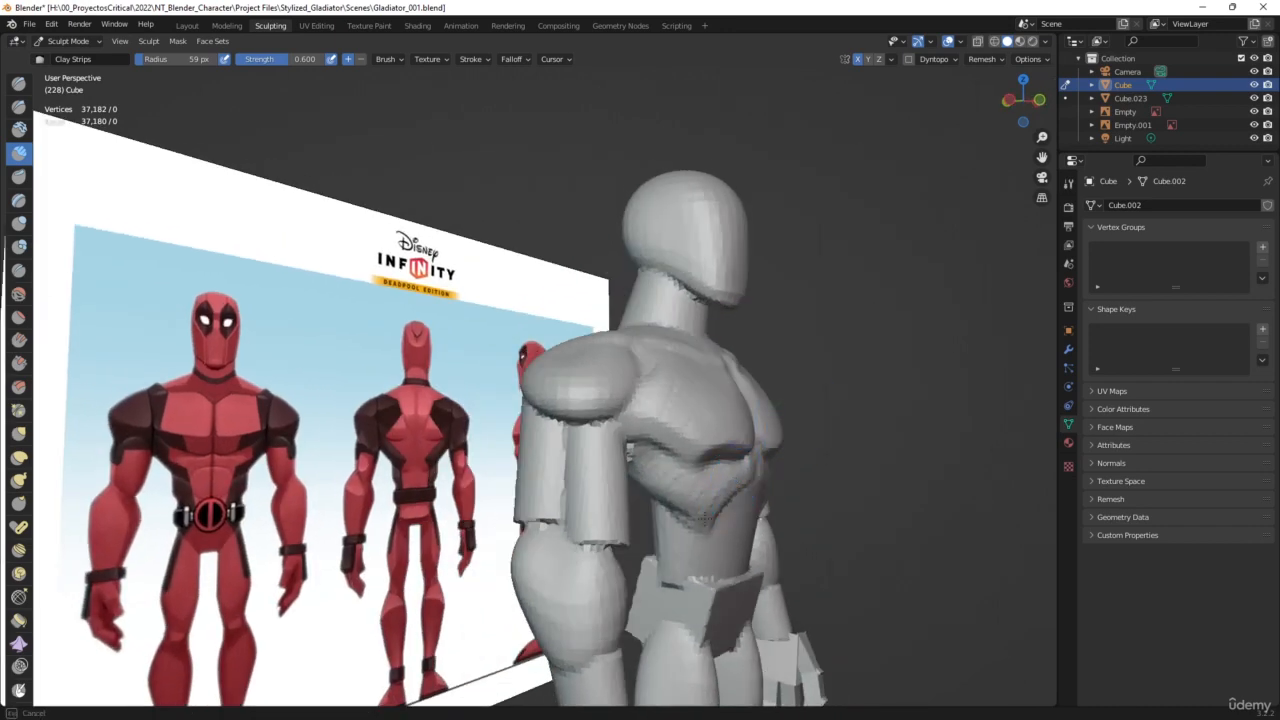
{"action": "mouse_move", "coordinate": [702, 525]}
{"action": "left_mouse_down"}
{"action": "mouse_move", "coordinate": [692, 518]}
{"action": "mouse_move", "coordinate": [723, 488]}
{"action": "mouse_move", "coordinate": [671, 429]}
{"action": "left_mouse_up"}
{"action": "mouse_move", "coordinate": [671, 429]}
{"action": "middle_mouse_down"}
{"action": "mouse_move", "coordinate": [708, 414]}
{"action": "mouse_move", "coordinate": [786, 434]}
{"action": "middle_mouse_up"}
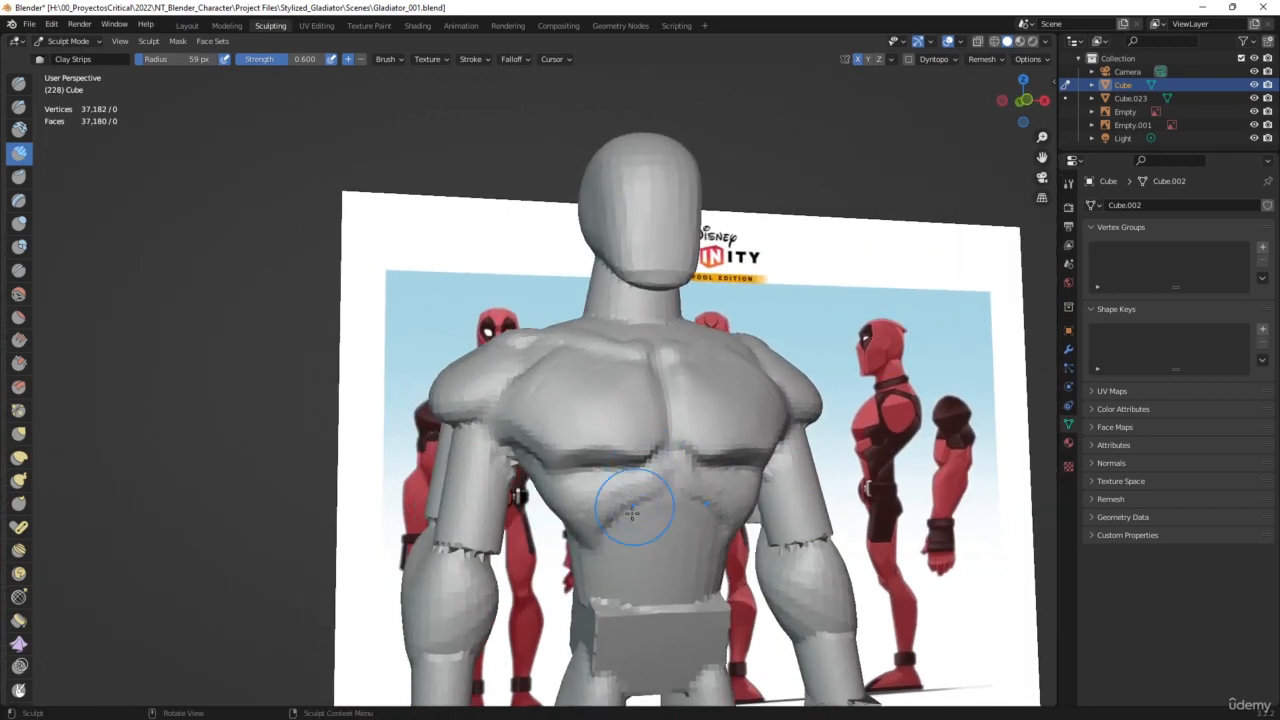
{"action": "left_click_drag", "start_coordinate": [656, 479], "coordinate": [646, 540]}
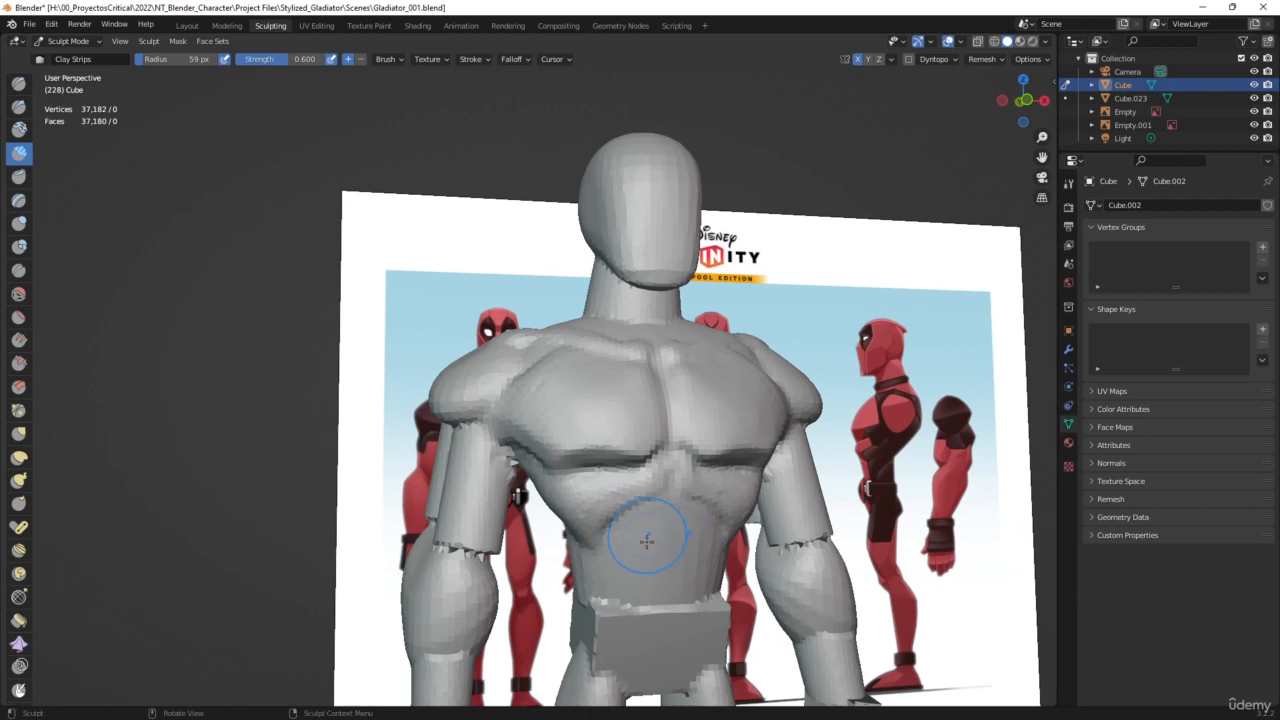
Blend the blocky pelvis smoothly into the lower abdomen and upper thighs
{"action": "mouse_move", "coordinate": [619, 636]}
{"action": "left_mouse_down"}
{"action": "mouse_move", "coordinate": [618, 622]}
{"action": "mouse_move", "coordinate": [705, 610]}
{"action": "mouse_move", "coordinate": [637, 612]}
{"action": "mouse_move", "coordinate": [655, 624]}
{"action": "left_mouse_up"}
{"action": "middle_click_drag", "start_coordinate": [802, 506], "coordinate": [780, 502]}
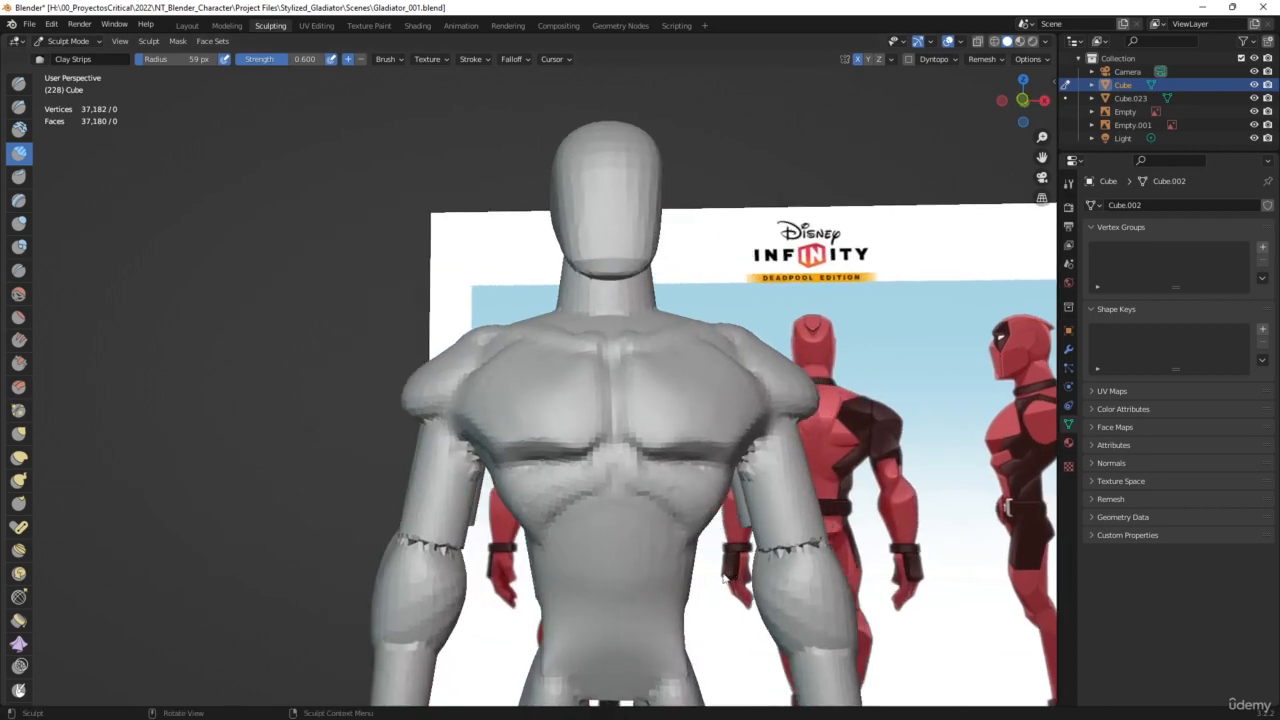
Sculpt the stacked abdominal muscle blocks from the ribcage arch down to the pelvis with Clay Strips
{"action": "mouse_move", "coordinate": [877, 423]}
{"action": "middle_mouse_down", "text": "shift"}
{"action": "mouse_move", "coordinate": [908, 337]}
{"action": "mouse_move", "coordinate": [922, 371]}
{"action": "mouse_move", "coordinate": [914, 343]}
{"action": "middle_mouse_up", "text": "shift"}
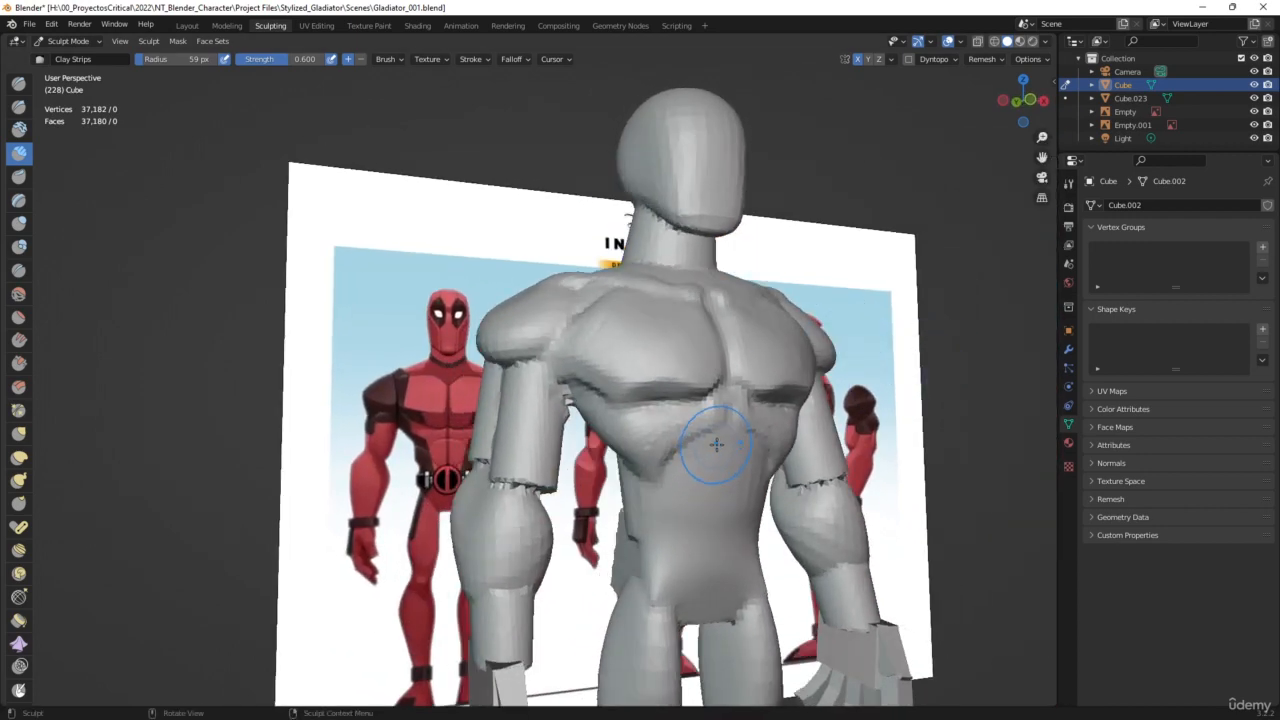
{"action": "mouse_move", "coordinate": [716, 444]}
{"action": "left_mouse_down"}
{"action": "mouse_move", "coordinate": [695, 457]}
{"action": "mouse_move", "coordinate": [724, 460]}
{"action": "mouse_move", "coordinate": [698, 473]}
{"action": "mouse_move", "coordinate": [706, 482]}
{"action": "left_mouse_up"}
{"action": "mouse_move", "coordinate": [700, 502]}
{"action": "left_mouse_down"}
{"action": "mouse_move", "coordinate": [740, 512]}
{"action": "mouse_move", "coordinate": [700, 530]}
{"action": "mouse_move", "coordinate": [745, 525]}
{"action": "mouse_move", "coordinate": [720, 524]}
{"action": "mouse_move", "coordinate": [701, 574]}
{"action": "mouse_move", "coordinate": [712, 592]}
{"action": "mouse_move", "coordinate": [735, 588]}
{"action": "mouse_move", "coordinate": [708, 594]}
{"action": "left_mouse_up"}
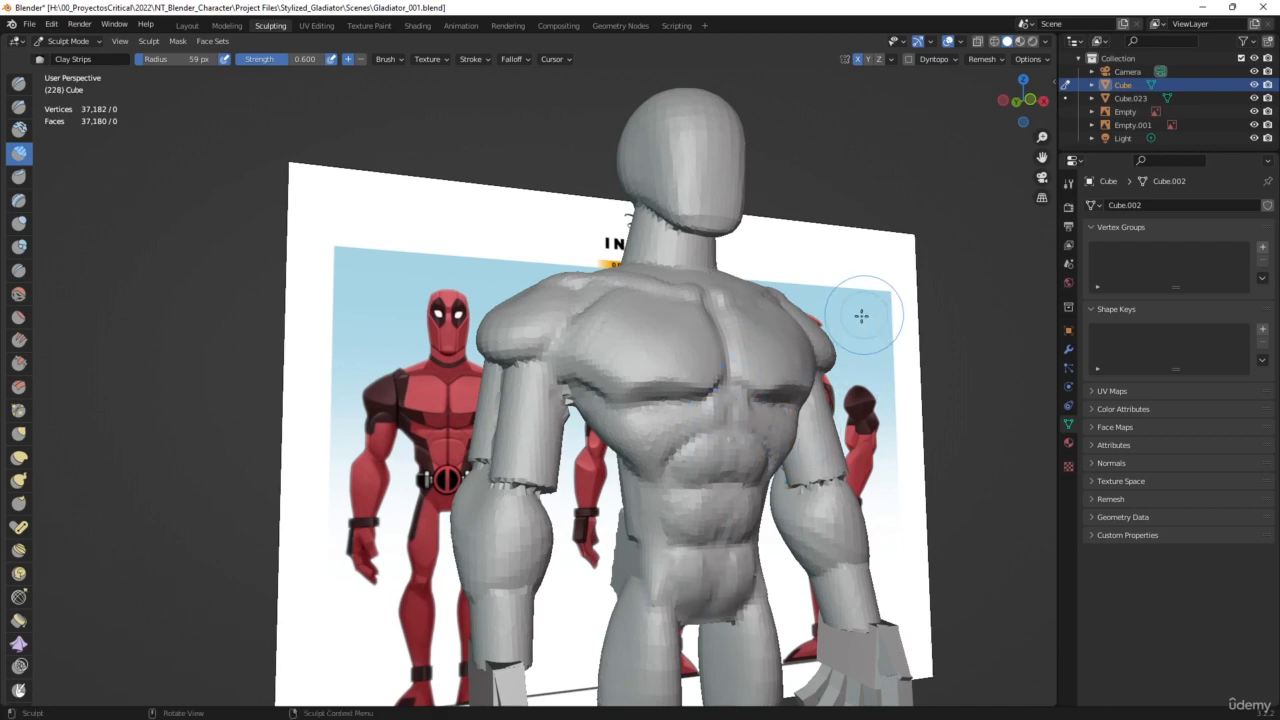
{"action": "middle_click_drag", "start_coordinate": [857, 314], "coordinate": [677, 457]}
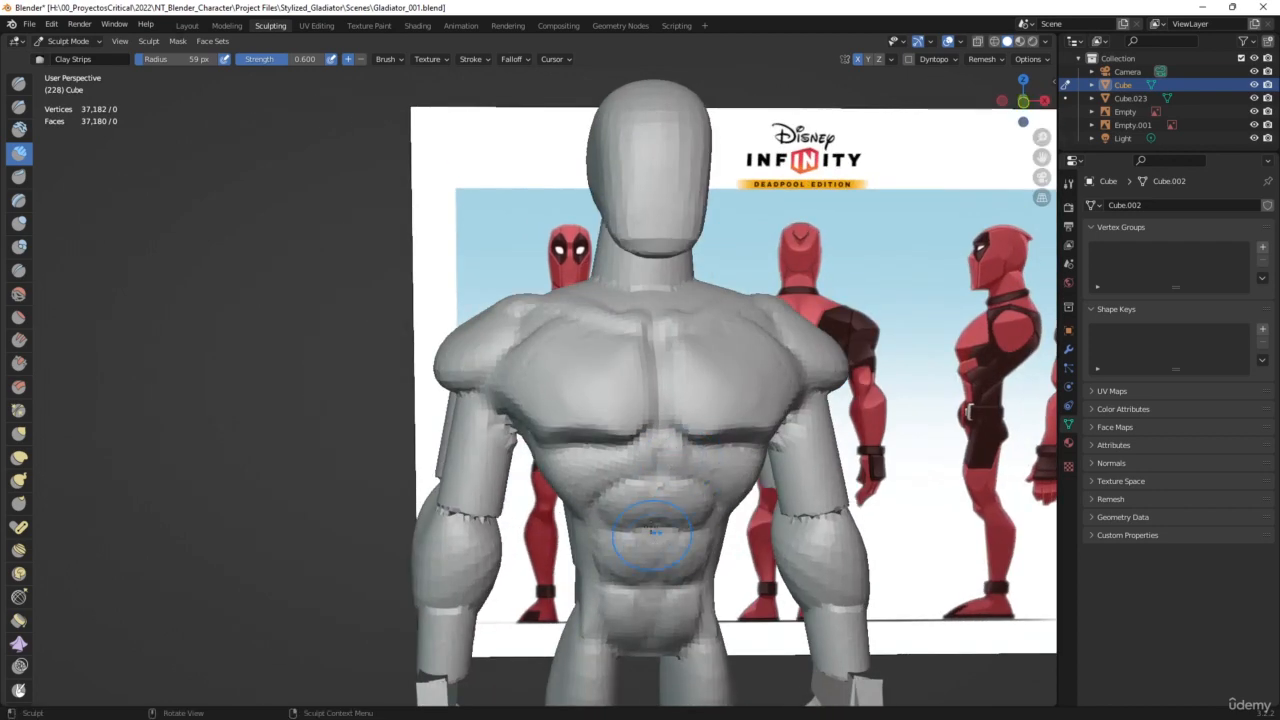
Refine the lower abdominal block and the torso side near the armpit with Clay Strips
{"action": "middle_click_drag", "start_coordinate": [641, 553], "coordinate": [726, 540]}
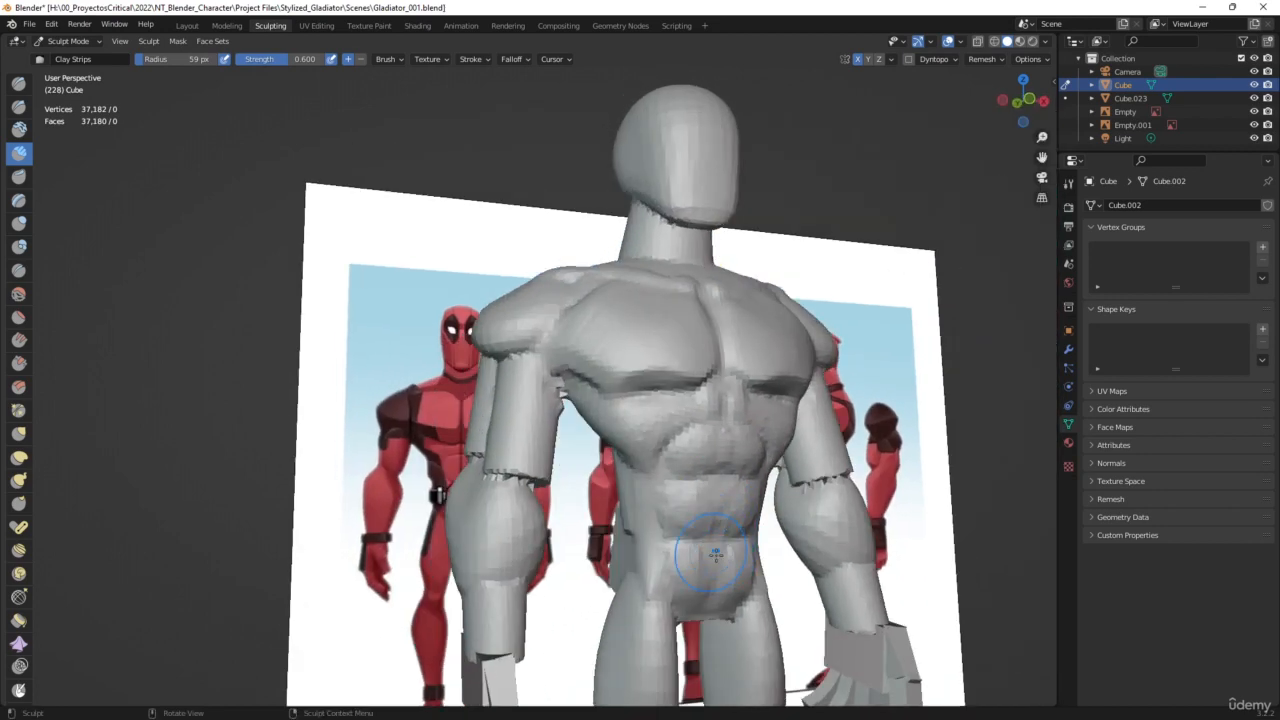
{"action": "left_click_drag", "start_coordinate": [699, 567], "coordinate": [710, 585]}
{"action": "mouse_move", "coordinate": [717, 540]}
{"action": "middle_mouse_down"}
{"action": "mouse_move", "coordinate": [820, 447]}
{"action": "mouse_move", "coordinate": [965, 434]}
{"action": "middle_mouse_up"}
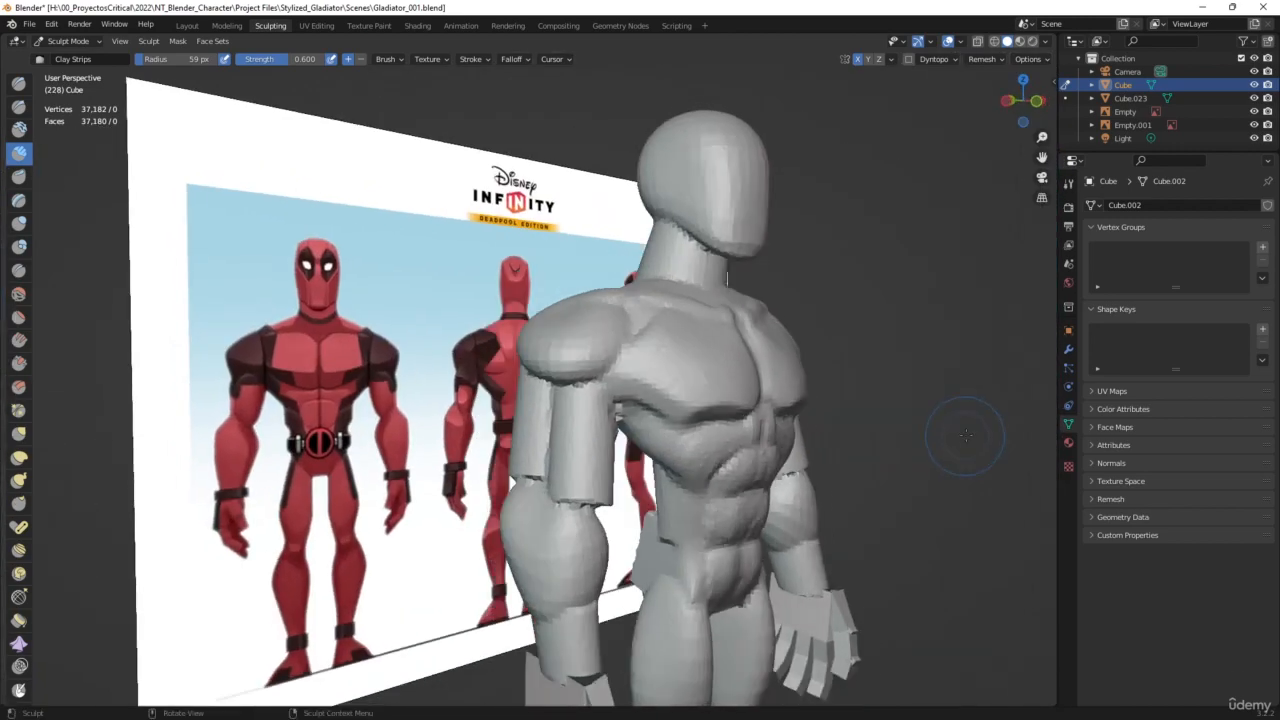
{"action": "middle_click_drag", "start_coordinate": [685, 517], "coordinate": [766, 400]}
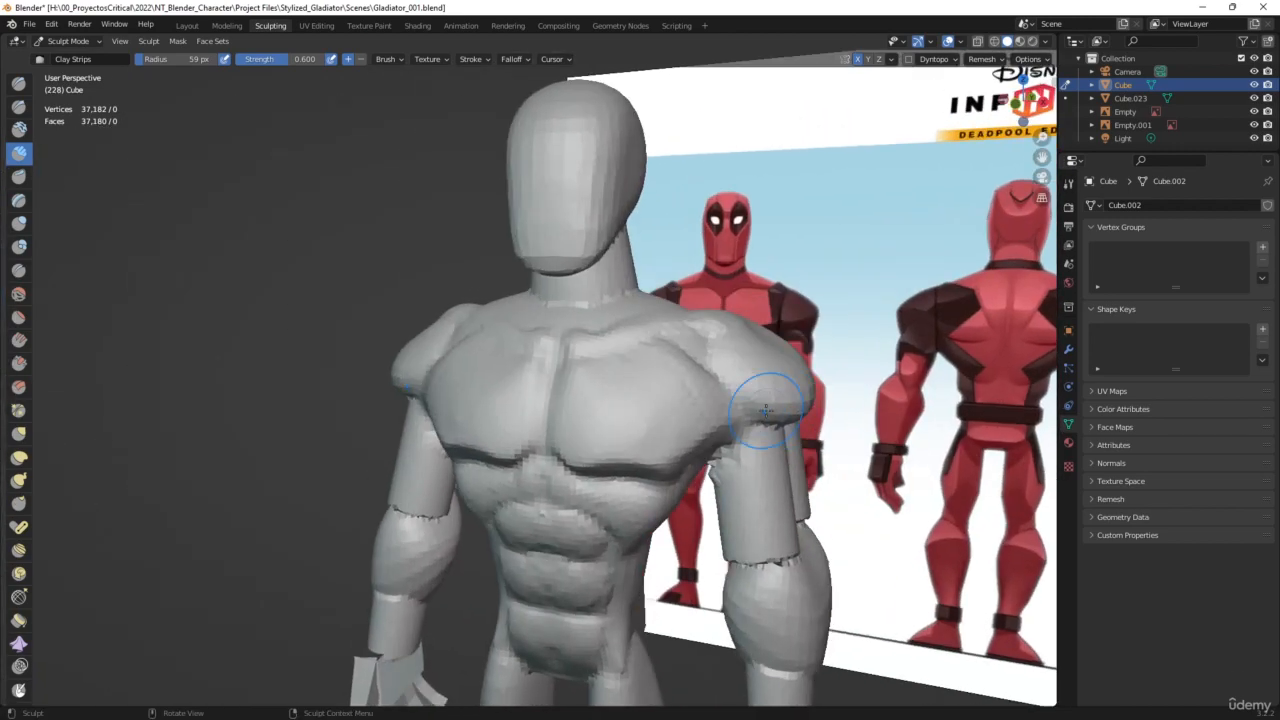
{"action": "mouse_move", "coordinate": [860, 343]}
{"action": "middle_mouse_down"}
{"action": "mouse_move", "coordinate": [884, 290]}
{"action": "mouse_move", "coordinate": [951, 251]}
{"action": "mouse_move", "coordinate": [758, 400]}
{"action": "mouse_move", "coordinate": [814, 457]}
{"action": "mouse_move", "coordinate": [834, 420]}
{"action": "mouse_move", "coordinate": [997, 400]}
{"action": "mouse_move", "coordinate": [908, 451]}
{"action": "mouse_move", "coordinate": [762, 502]}
{"action": "mouse_move", "coordinate": [814, 400]}
{"action": "mouse_move", "coordinate": [761, 437]}
{"action": "mouse_move", "coordinate": [771, 391]}
{"action": "mouse_move", "coordinate": [743, 457]}
{"action": "mouse_move", "coordinate": [737, 429]}
{"action": "mouse_move", "coordinate": [727, 455]}
{"action": "middle_mouse_up"}
{"action": "mouse_move", "coordinate": [727, 455]}
{"action": "left_mouse_down"}
{"action": "mouse_move", "coordinate": [738, 498]}
{"action": "mouse_move", "coordinate": [783, 503]}
{"action": "mouse_move", "coordinate": [726, 513]}
{"action": "mouse_move", "coordinate": [748, 470]}
{"action": "mouse_move", "coordinate": [765, 482]}
{"action": "mouse_move", "coordinate": [770, 456]}
{"action": "mouse_move", "coordinate": [775, 518]}
{"action": "mouse_move", "coordinate": [793, 473]}
{"action": "left_mouse_up"}
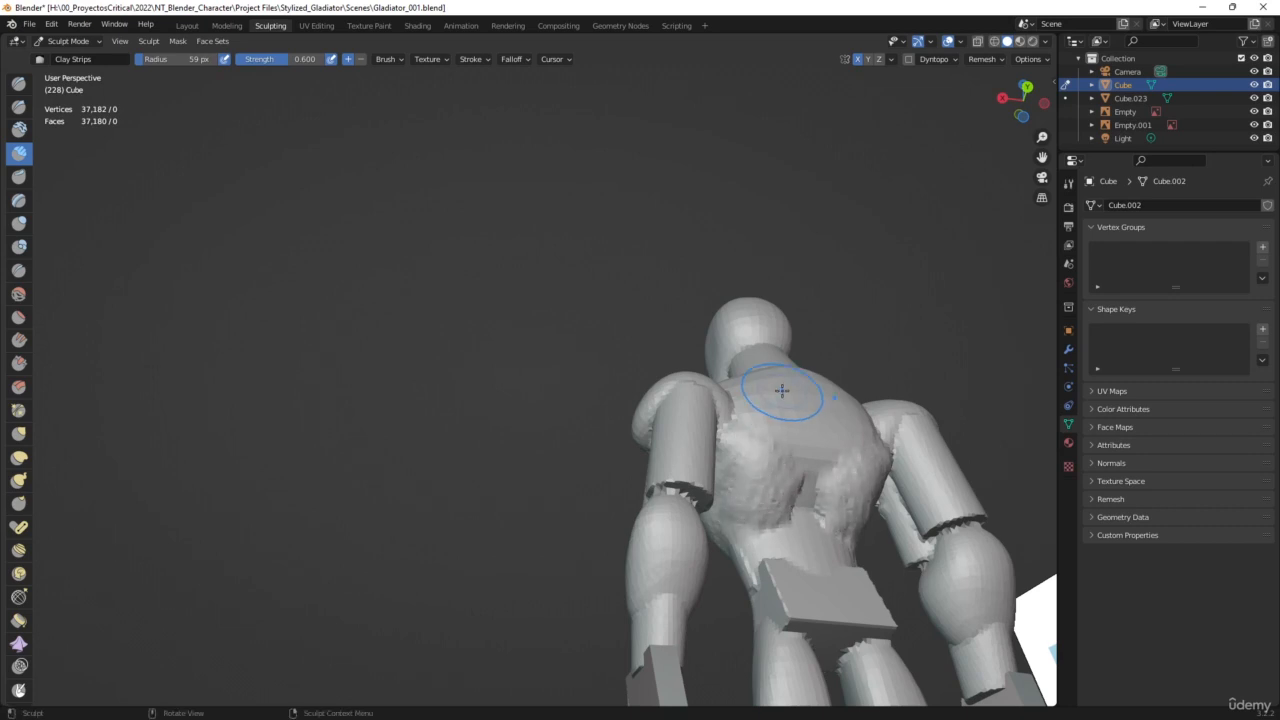
Smooth the side of the chest and refine the ribcage above the waist with Clay Strips, following the reference images
{"action": "middle_click_drag", "start_coordinate": [771, 391], "coordinate": [1009, 351]}
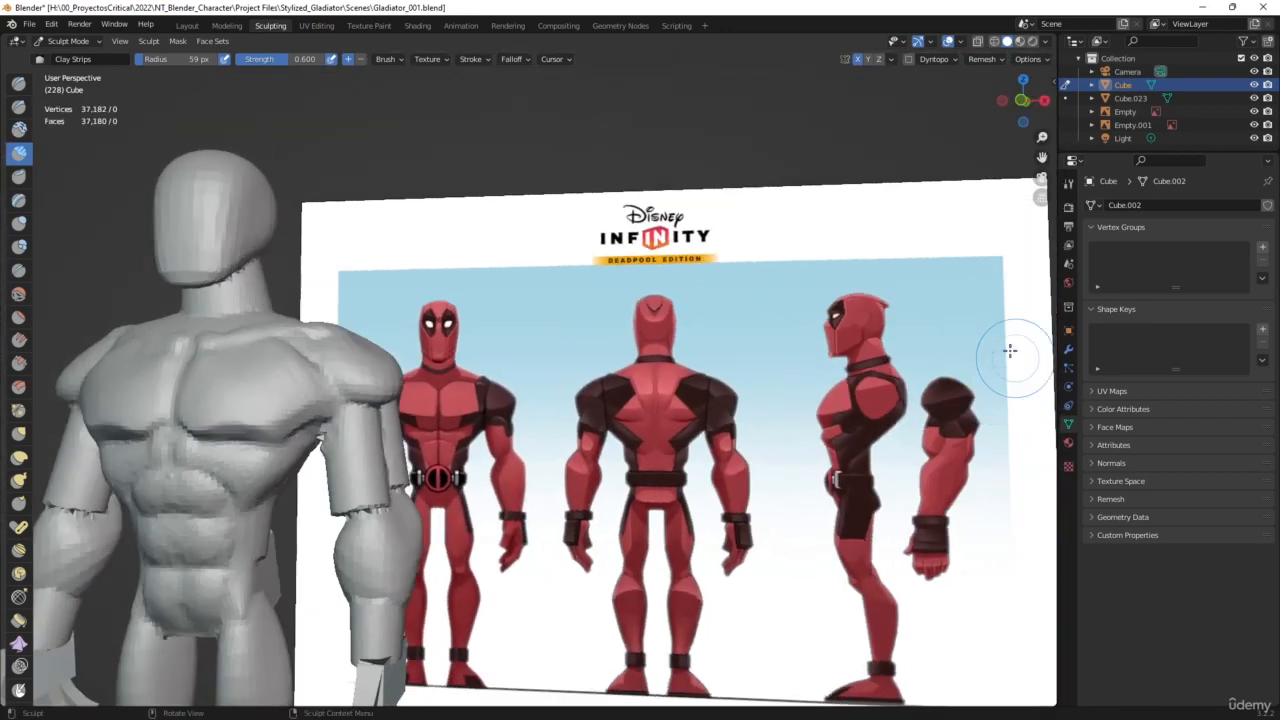
{"action": "middle_click_drag", "start_coordinate": [800, 345], "coordinate": [1100, 417], "text": "shift"}
{"action": "mouse_move", "coordinate": [683, 390]}
{"action": "middle_mouse_down"}
{"action": "mouse_move", "coordinate": [700, 392]}
{"action": "mouse_move", "coordinate": [683, 395]}
{"action": "middle_mouse_up"}
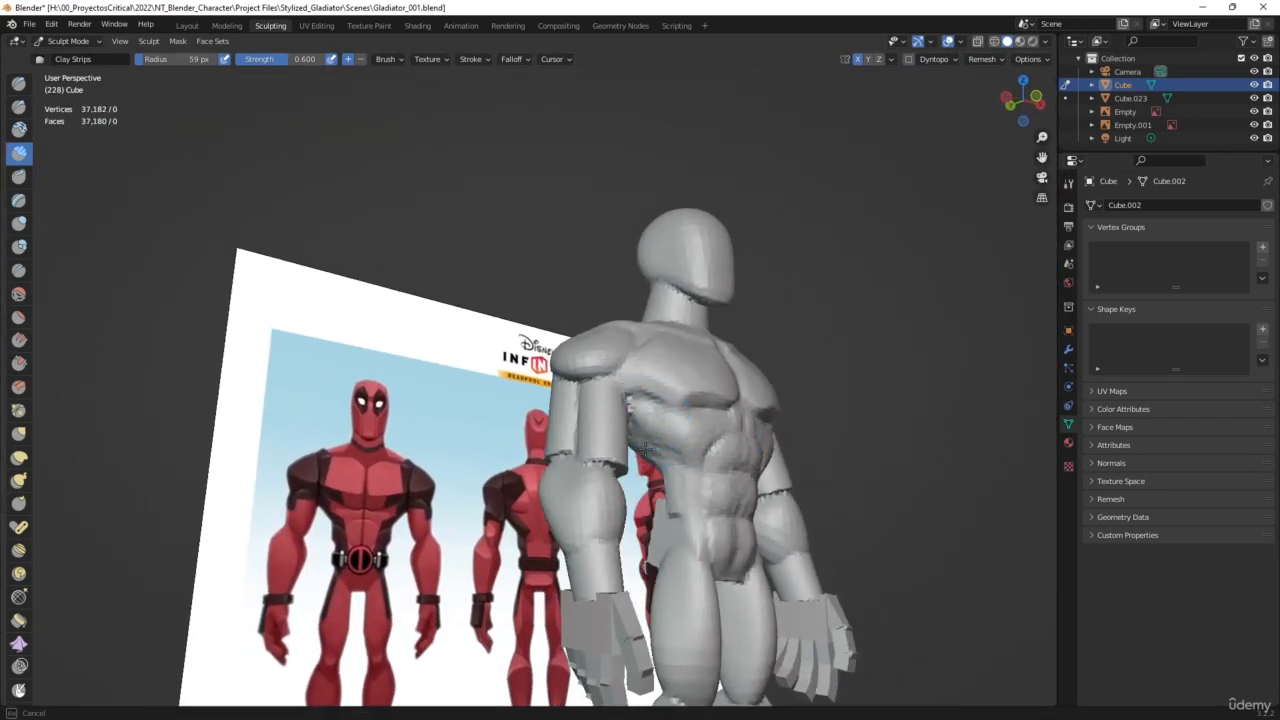
{"action": "mouse_move", "coordinate": [640, 420]}
{"action": "middle_mouse_down"}
{"action": "mouse_move", "coordinate": [720, 380]}
{"action": "mouse_move", "coordinate": [831, 291]}
{"action": "mouse_move", "coordinate": [655, 400]}
{"action": "middle_mouse_up"}
{"action": "left_click_drag", "start_coordinate": [655, 400], "coordinate": [643, 422], "text": "shift"}
{"action": "mouse_move", "coordinate": [643, 422]}
{"action": "middle_mouse_down"}
{"action": "mouse_move", "coordinate": [814, 351]}
{"action": "mouse_move", "coordinate": [771, 348]}
{"action": "mouse_move", "coordinate": [852, 318]}
{"action": "middle_mouse_up"}
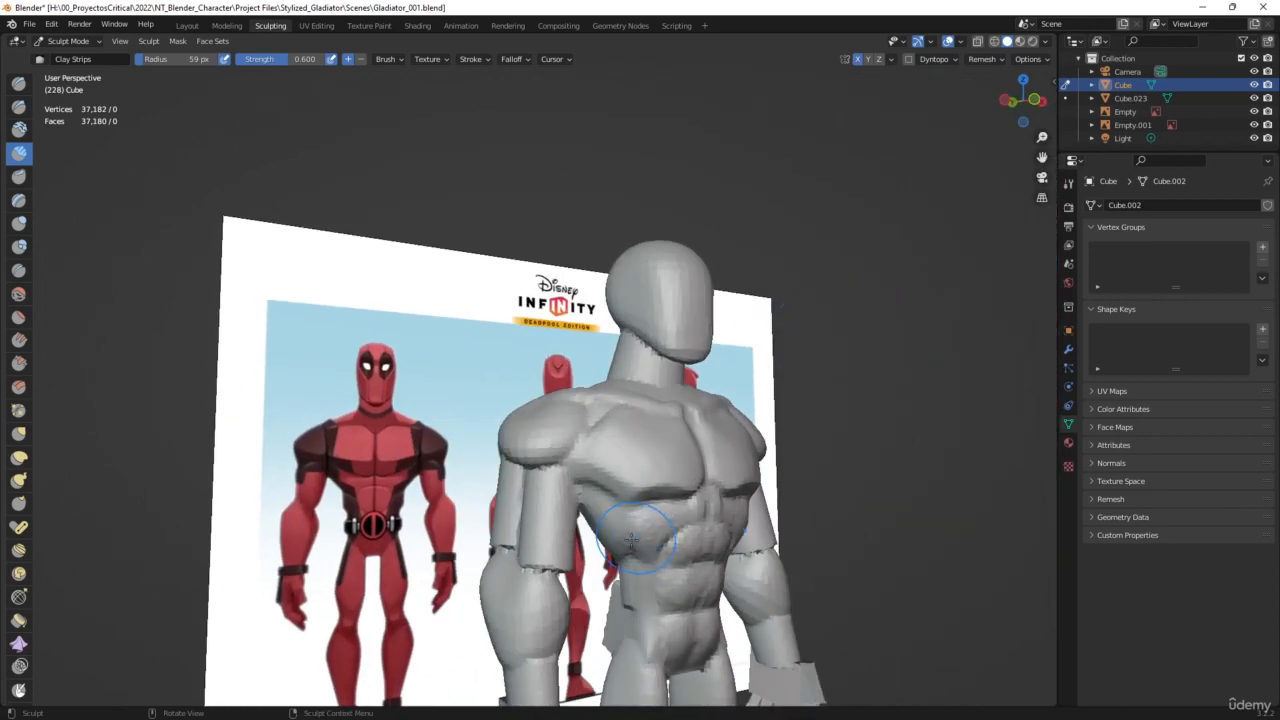
{"action": "mouse_move", "coordinate": [616, 547]}
{"action": "left_mouse_down"}
{"action": "mouse_move", "coordinate": [624, 515]}
{"action": "mouse_move", "coordinate": [628, 556]}
{"action": "mouse_move", "coordinate": [631, 510]}
{"action": "mouse_move", "coordinate": [628, 526]}
{"action": "left_mouse_up"}
Carve the edge of the ribcage below the pectorals using Draw Sharp with a 31 px radius
{"action": "left_click", "coordinate": [18, 106]}
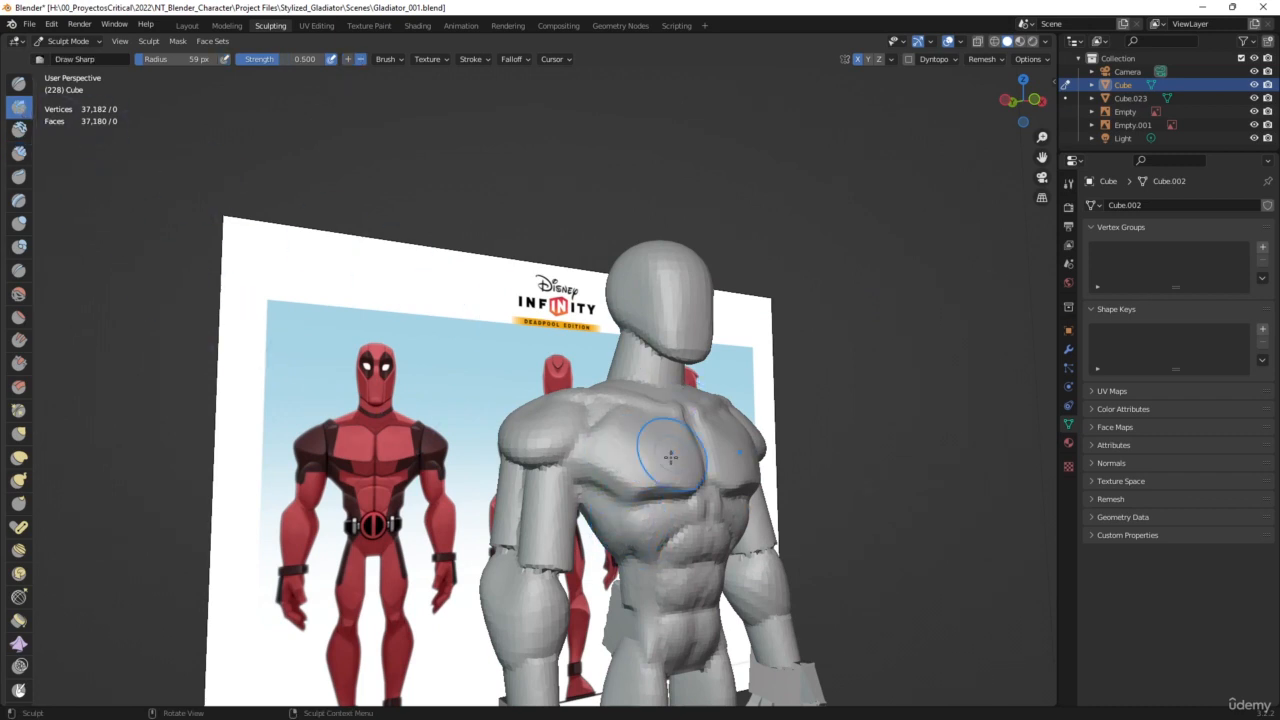
{"action": "key", "text": "f"}
{"action": "left_click", "coordinate": [650, 492]}
{"action": "mouse_move", "coordinate": [616, 513]}
{"action": "left_mouse_down"}
{"action": "mouse_move", "coordinate": [615, 500]}
{"action": "mouse_move", "coordinate": [628, 553]}
{"action": "mouse_move", "coordinate": [628, 528]}
{"action": "left_mouse_up"}
{"action": "mouse_move", "coordinate": [768, 386]}
{"action": "middle_mouse_down"}
{"action": "mouse_move", "coordinate": [714, 395]}
{"action": "mouse_move", "coordinate": [850, 345]}
{"action": "mouse_move", "coordinate": [795, 350]}
{"action": "middle_mouse_up"}
{"action": "middle_click_drag", "start_coordinate": [652, 520], "coordinate": [643, 410]}
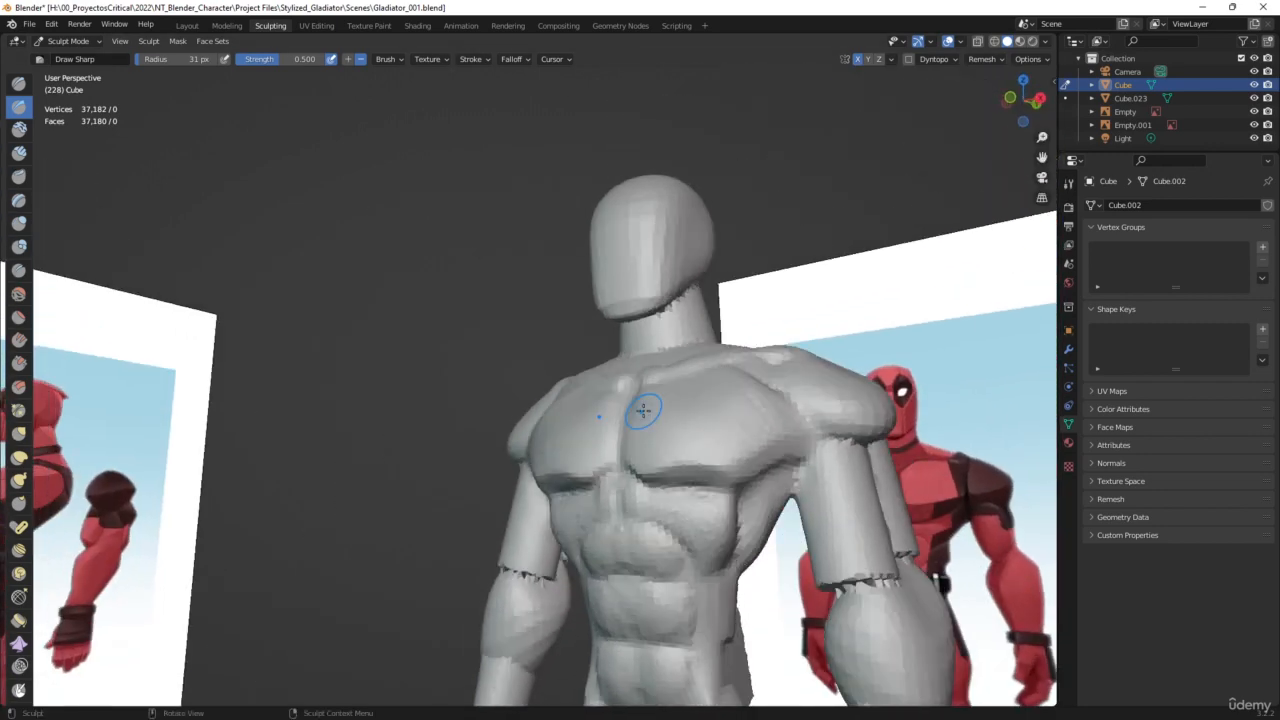
{"action": "middle_click_drag", "start_coordinate": [766, 528], "coordinate": [814, 370]}
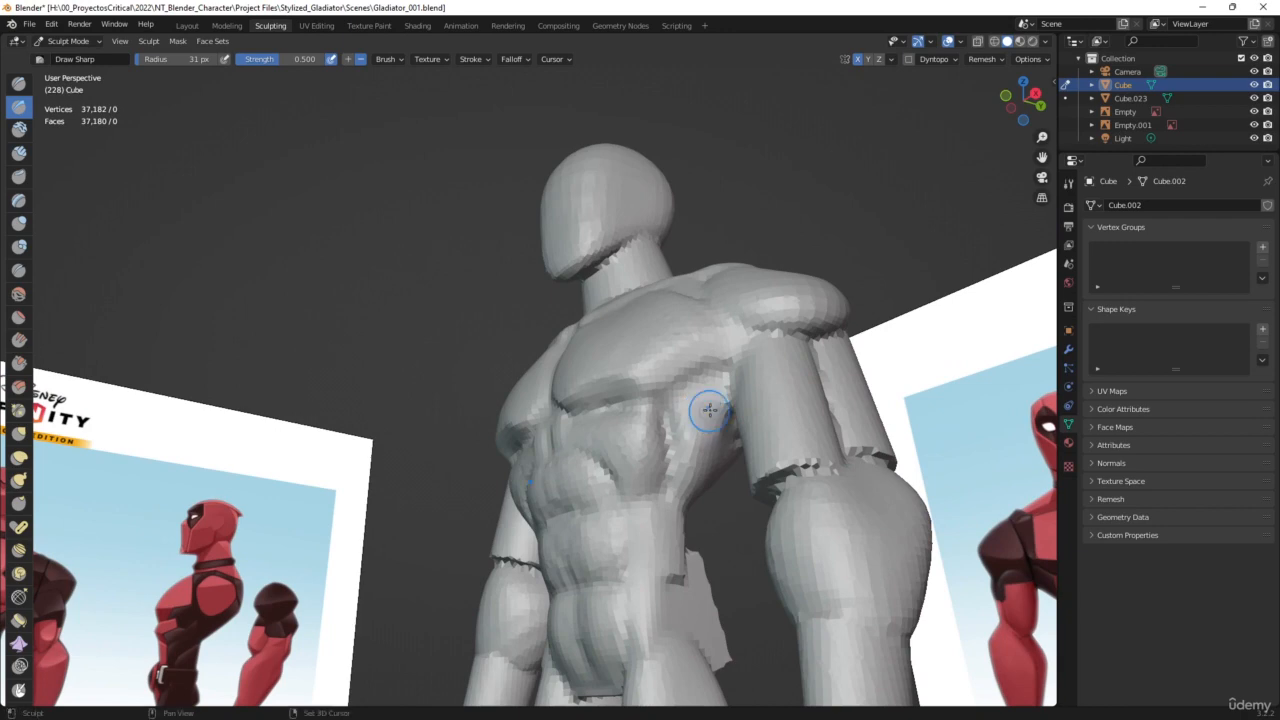
{"action": "middle_click_drag", "start_coordinate": [701, 464], "coordinate": [826, 343]}
{"action": "middle_click_drag", "start_coordinate": [638, 507], "coordinate": [763, 375]}
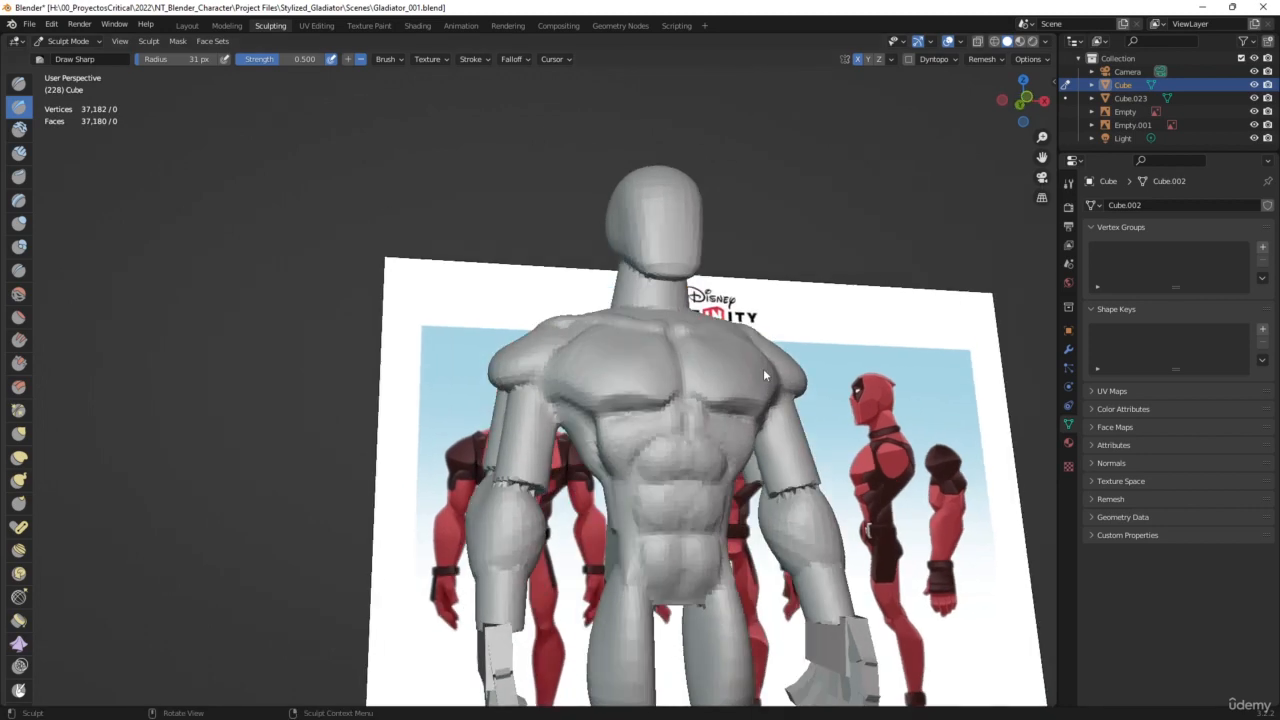
{"action": "mouse_move", "coordinate": [797, 504]}
{"action": "middle_mouse_down"}
{"action": "mouse_move", "coordinate": [740, 510]}
{"action": "mouse_move", "coordinate": [795, 518]}
{"action": "middle_mouse_up"}
{"action": "middle_click_drag", "start_coordinate": [792, 410], "coordinate": [624, 452]}
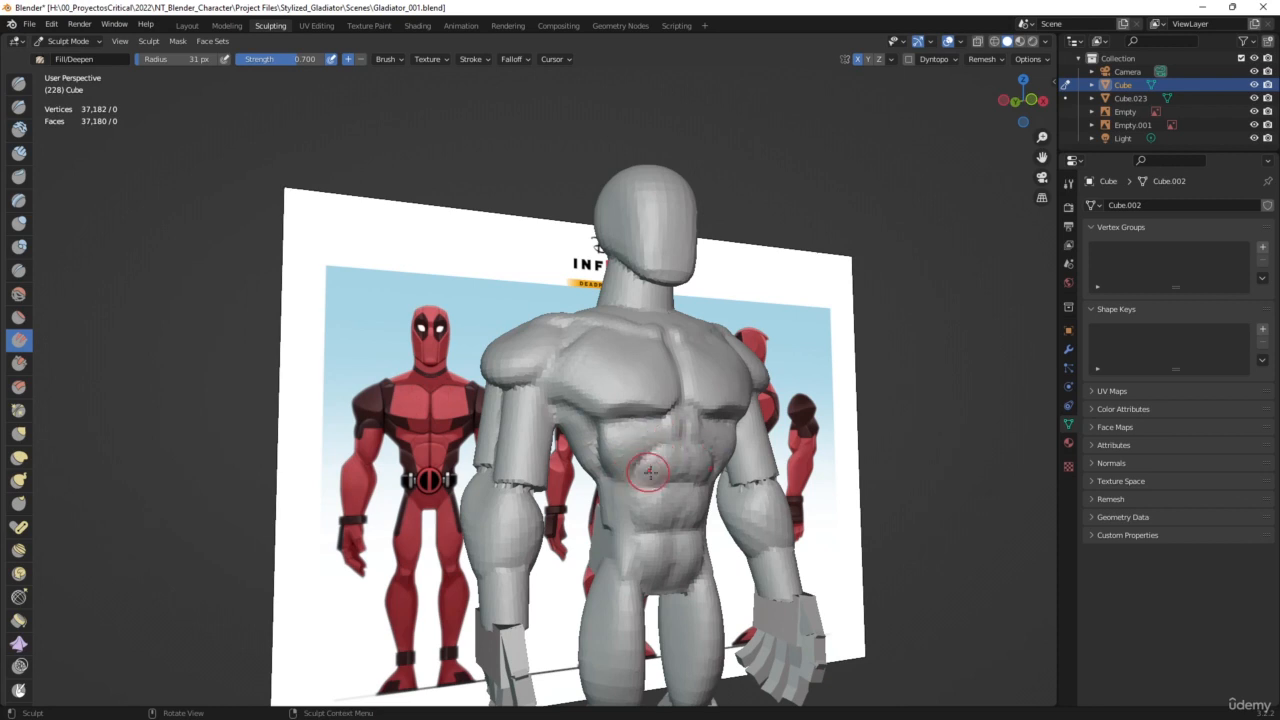
Fill the hollow on the ribcage just below the pectorals using Fill/Deepen with a 57 px radius
{"action": "key", "text": "f"}
{"action": "left_click", "coordinate": [689, 470]}
{"action": "mouse_move", "coordinate": [611, 442]}
{"action": "left_mouse_down"}
{"action": "mouse_move", "coordinate": [613, 454]}
{"action": "mouse_move", "coordinate": [628, 440]}
{"action": "left_mouse_up"}
Flatten the sides of the ribcage and the lower planes of the pectorals with Scrape/Peaks
{"action": "key", "text": "shift+t"}
{"action": "middle_click_drag", "start_coordinate": [728, 371], "coordinate": [581, 450]}
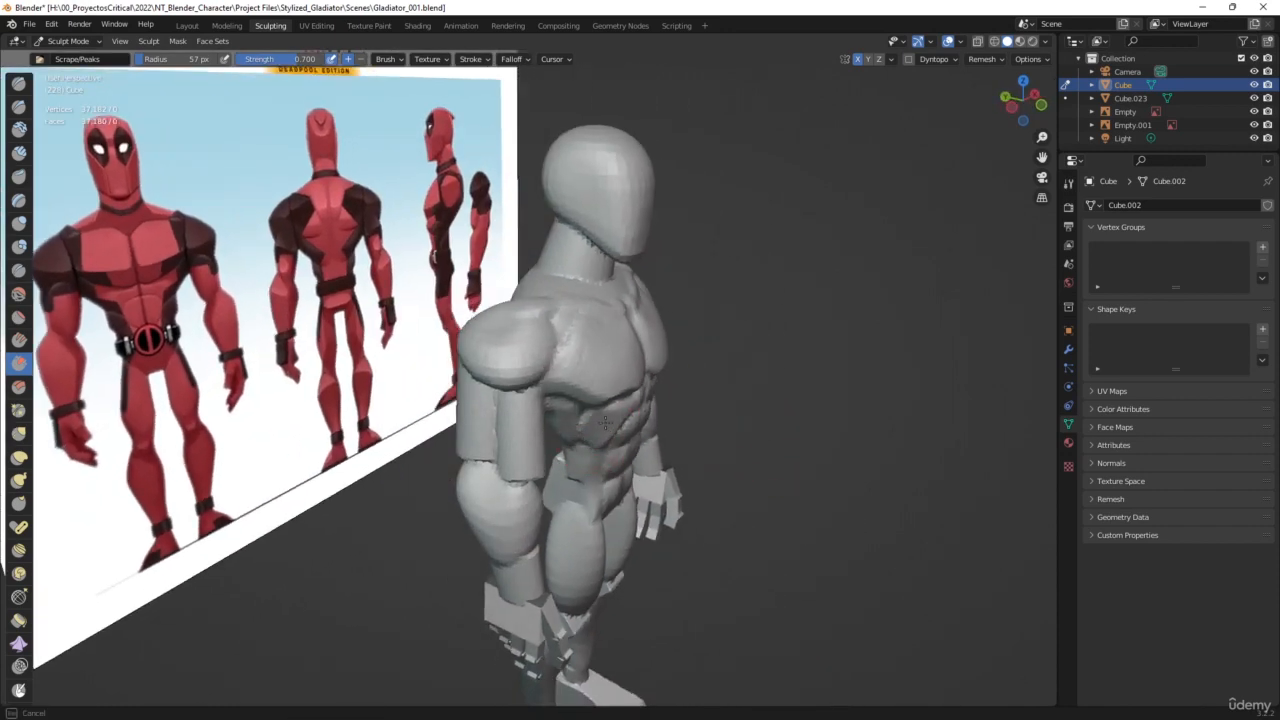
{"action": "left_click_drag", "start_coordinate": [575, 420], "coordinate": [577, 420]}
{"action": "mouse_move", "coordinate": [577, 420]}
{"action": "middle_mouse_down"}
{"action": "mouse_move", "coordinate": [704, 289]}
{"action": "mouse_move", "coordinate": [579, 420]}
{"action": "mouse_move", "coordinate": [600, 412]}
{"action": "mouse_move", "coordinate": [706, 537]}
{"action": "middle_mouse_up"}
{"action": "mouse_move", "coordinate": [601, 459]}
{"action": "left_mouse_down"}
{"action": "mouse_move", "coordinate": [571, 430]}
{"action": "mouse_move", "coordinate": [604, 444]}
{"action": "mouse_move", "coordinate": [590, 446]}
{"action": "mouse_move", "coordinate": [600, 457]}
{"action": "mouse_move", "coordinate": [564, 440]}
{"action": "mouse_move", "coordinate": [580, 442]}
{"action": "left_mouse_up"}
{"action": "mouse_move", "coordinate": [582, 442]}
{"action": "left_mouse_down"}
{"action": "mouse_move", "coordinate": [559, 442]}
{"action": "mouse_move", "coordinate": [571, 400]}
{"action": "left_mouse_up"}
{"action": "mouse_move", "coordinate": [571, 400]}
{"action": "middle_mouse_down"}
{"action": "mouse_move", "coordinate": [600, 246]}
{"action": "mouse_move", "coordinate": [751, 323]}
{"action": "mouse_move", "coordinate": [605, 399]}
{"action": "mouse_move", "coordinate": [862, 303]}
{"action": "mouse_move", "coordinate": [849, 297]}
{"action": "mouse_move", "coordinate": [692, 438]}
{"action": "middle_mouse_up"}
{"action": "left_click_drag", "start_coordinate": [677, 417], "coordinate": [624, 415]}
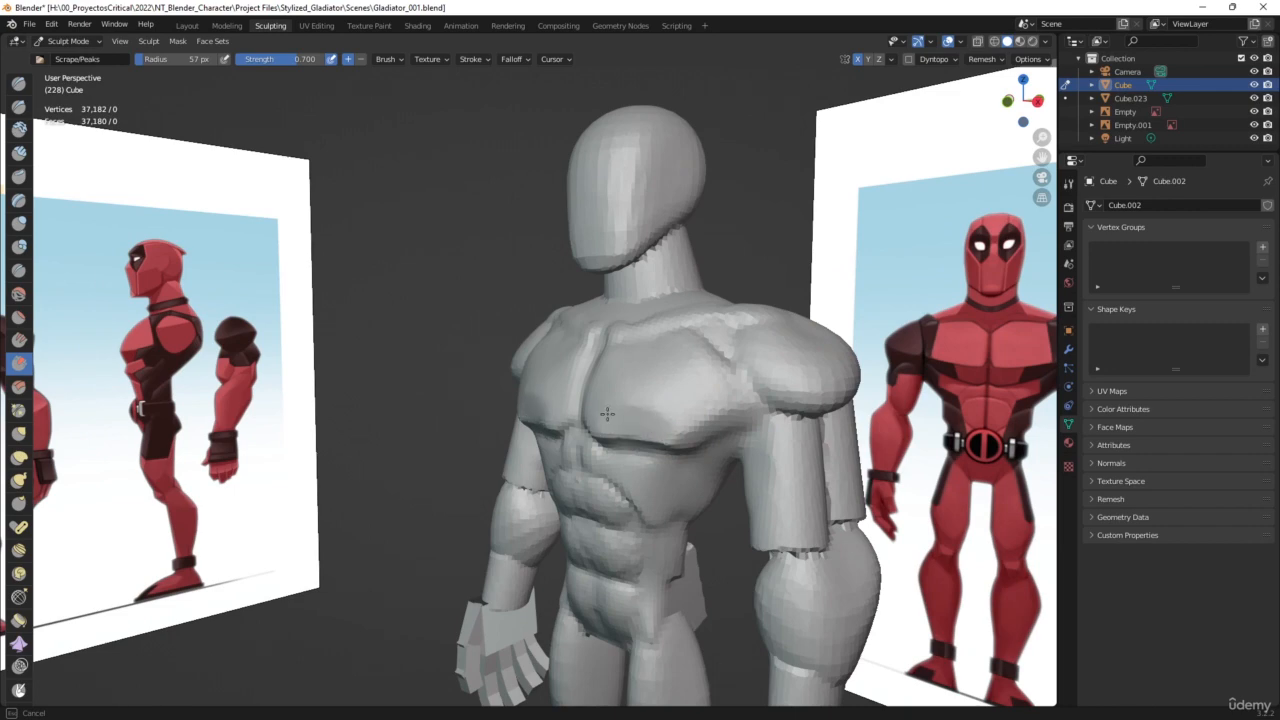
{"action": "middle_click_drag", "start_coordinate": [668, 404], "coordinate": [743, 371]}
{"action": "left_click_drag", "start_coordinate": [675, 409], "coordinate": [627, 406]}
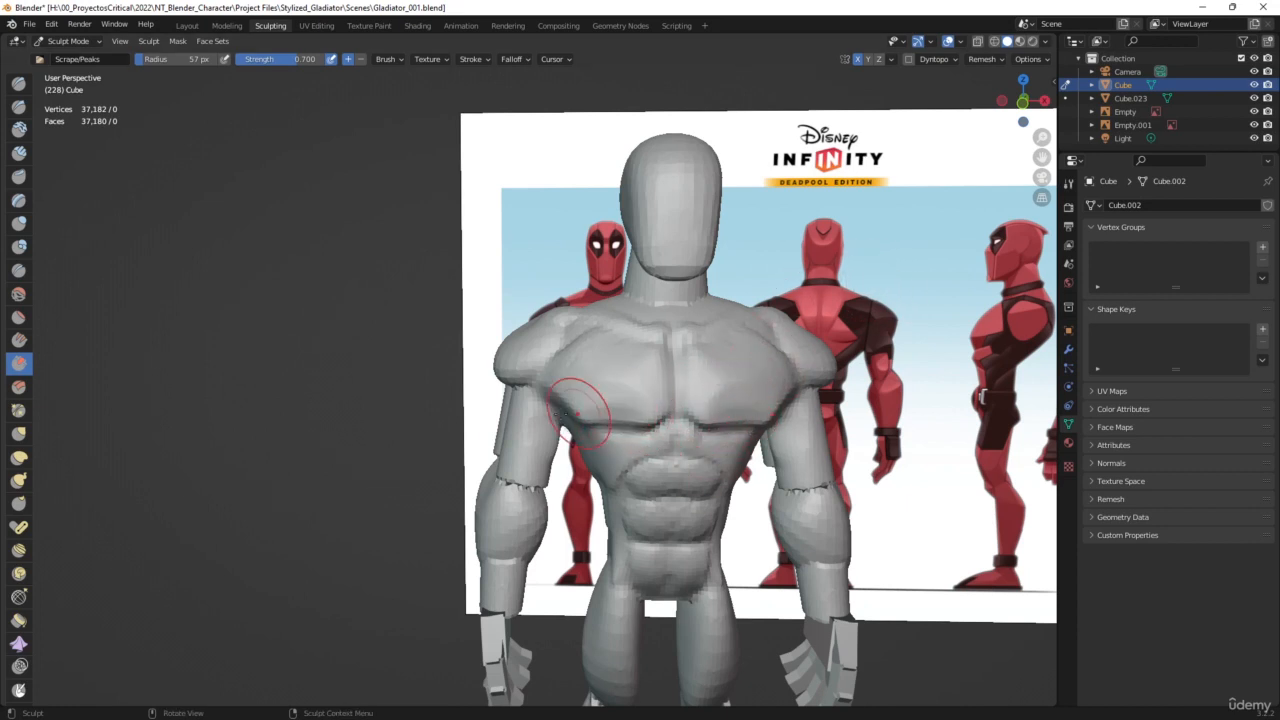
Reshape the lower outline of the pectorals with the Elastic Deform brush
{"action": "left_click", "coordinate": [20, 458]}
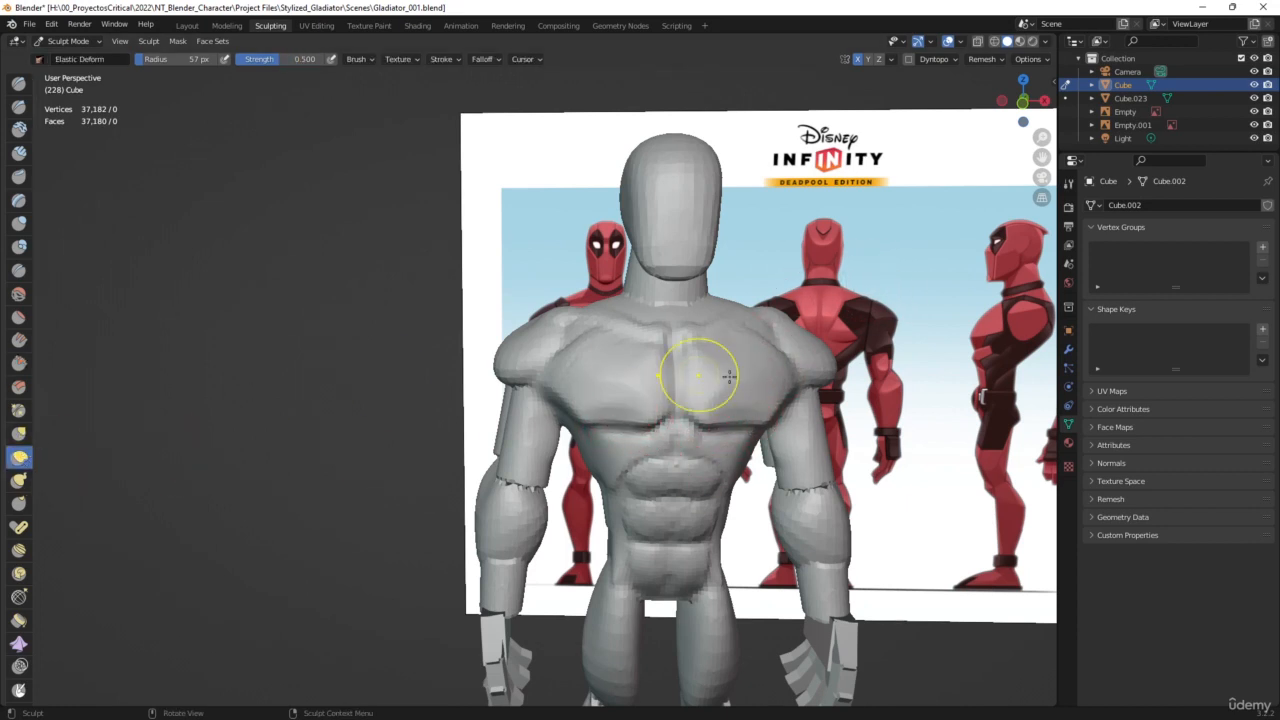
{"action": "left_click_drag", "start_coordinate": [613, 425], "coordinate": [731, 421]}
{"action": "mouse_move", "coordinate": [688, 340]}
{"action": "middle_mouse_down"}
{"action": "mouse_move", "coordinate": [651, 337]}
{"action": "mouse_move", "coordinate": [573, 501]}
{"action": "mouse_move", "coordinate": [700, 343]}
{"action": "middle_mouse_up"}
{"action": "middle_click_drag", "start_coordinate": [823, 277], "coordinate": [705, 355]}
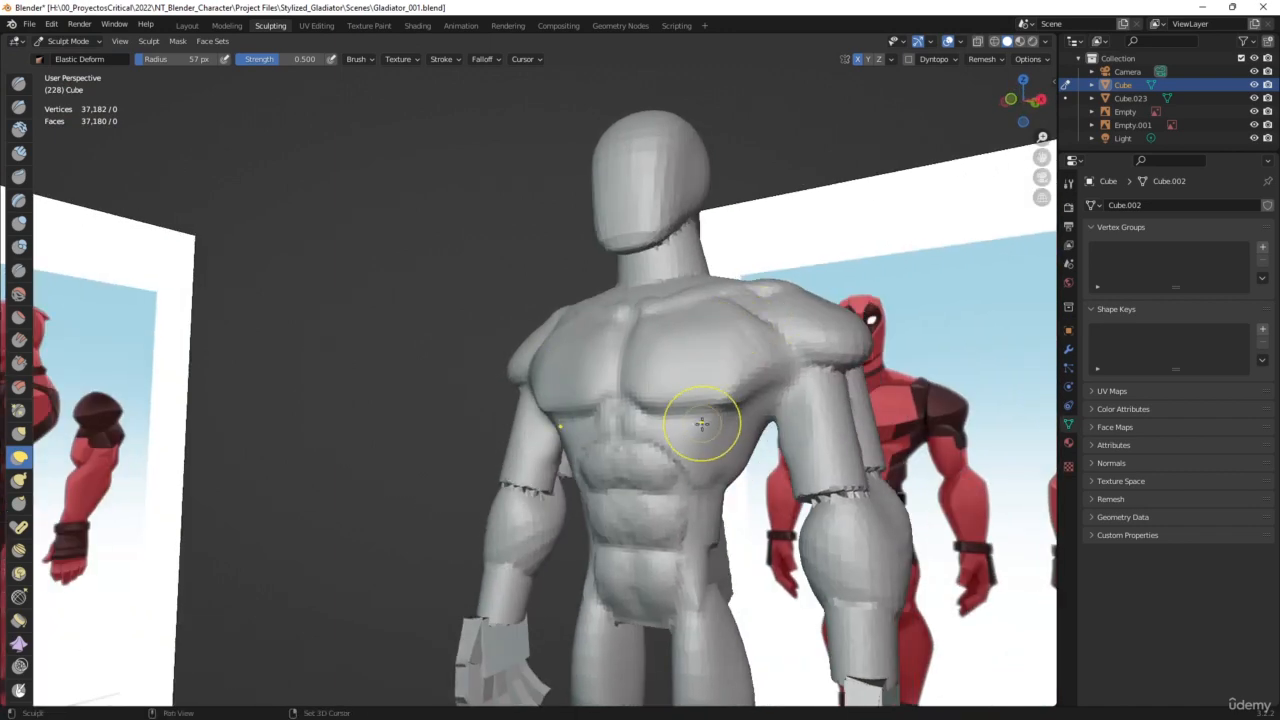
{"action": "middle_click_drag", "start_coordinate": [700, 428], "coordinate": [610, 388]}
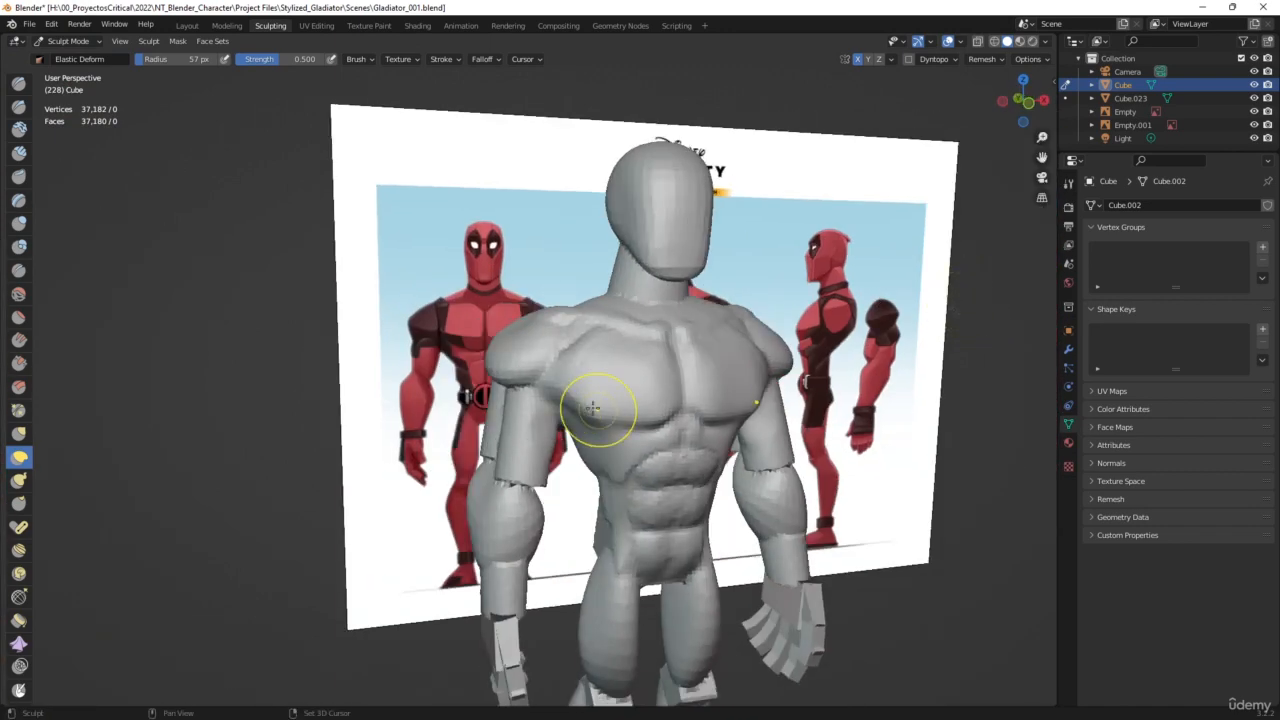
{"action": "mouse_move", "coordinate": [812, 285]}
{"action": "middle_mouse_down"}
{"action": "mouse_move", "coordinate": [849, 320]}
{"action": "mouse_move", "coordinate": [797, 309]}
{"action": "middle_mouse_up"}
Deepen the crease under the pectorals towards the armpits using Draw Sharp with a 38 px radius
{"action": "left_click", "coordinate": [19, 85]}
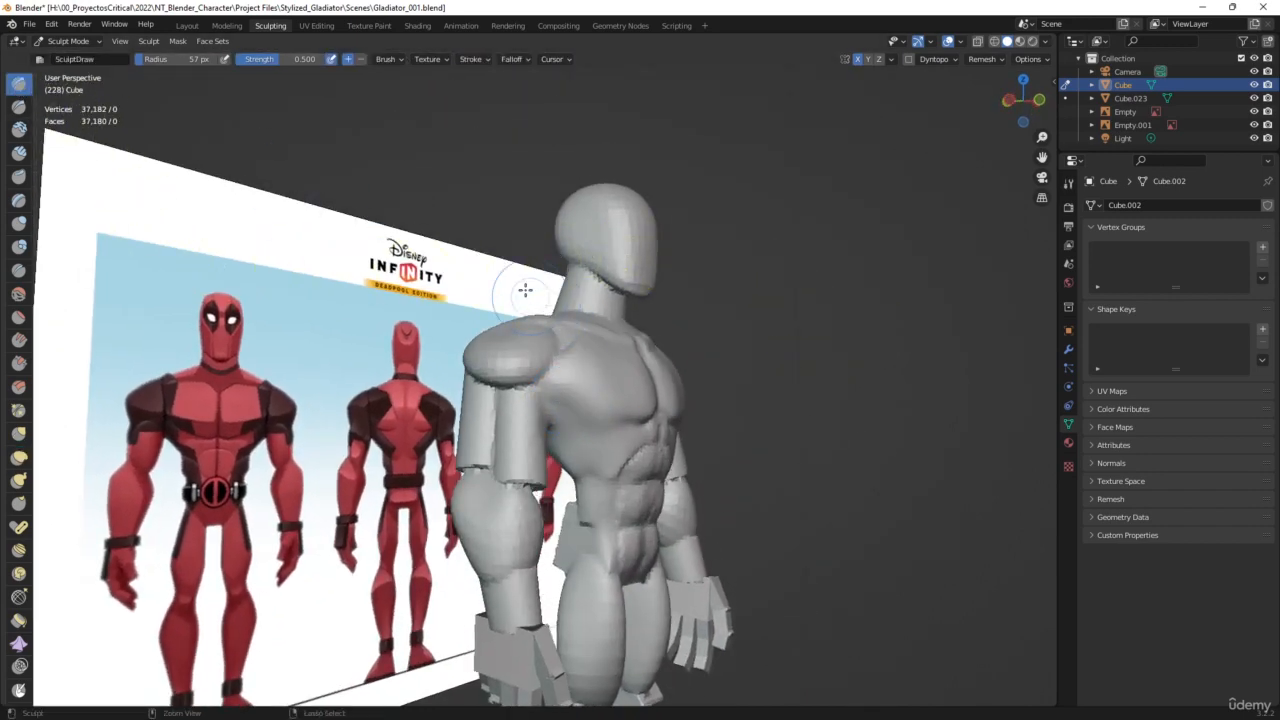
{"action": "left_click", "coordinate": [19, 107]}
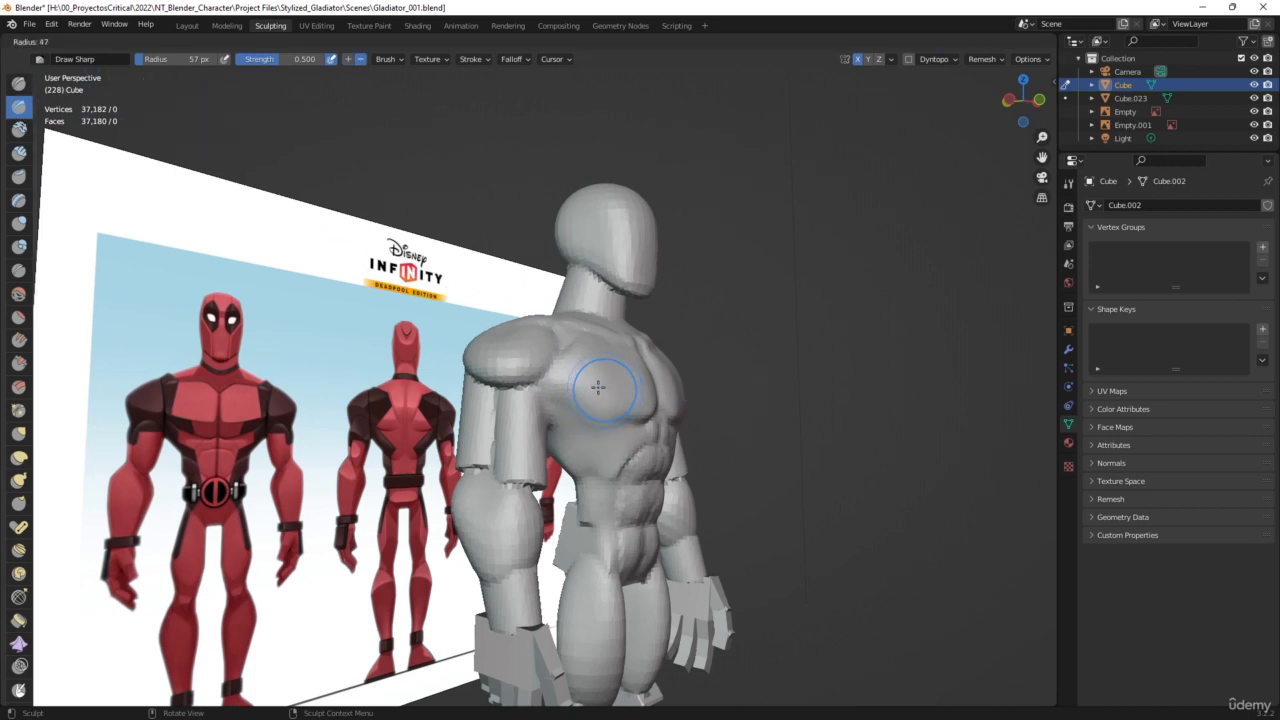
{"action": "key", "text": "f"}
{"action": "left_click", "coordinate": [558, 401]}
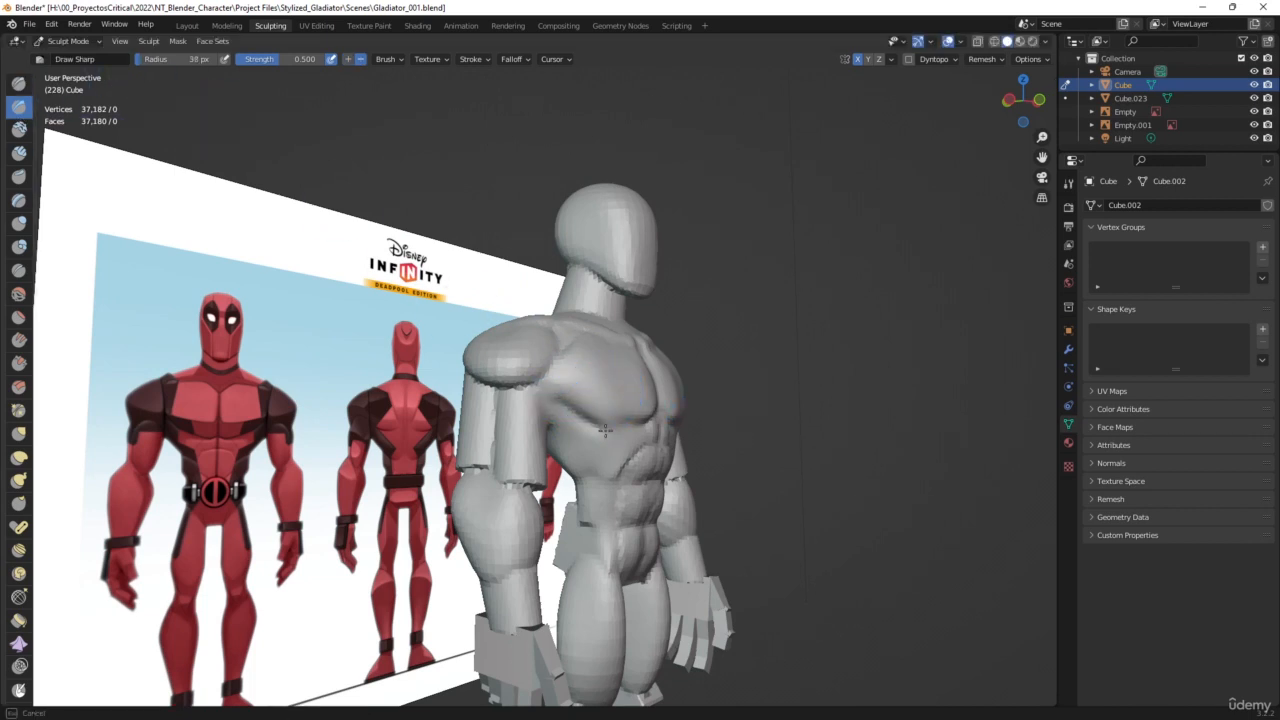
{"action": "left_click_drag", "start_coordinate": [624, 425], "coordinate": [562, 402]}
{"action": "middle_click_drag", "start_coordinate": [718, 378], "coordinate": [631, 367]}
{"action": "middle_click_drag", "start_coordinate": [860, 362], "coordinate": [737, 351]}
{"action": "mouse_move", "coordinate": [682, 461]}
{"action": "left_mouse_down"}
{"action": "mouse_move", "coordinate": [690, 453]}
{"action": "mouse_move", "coordinate": [655, 468]}
{"action": "mouse_move", "coordinate": [675, 478]}
{"action": "mouse_move", "coordinate": [642, 469]}
{"action": "left_mouse_up"}
Sharpen the inner lower pectoral corners at the sternum and the crease below the armpits with Draw Sharp
{"action": "middle_click_drag", "start_coordinate": [756, 379], "coordinate": [917, 340]}
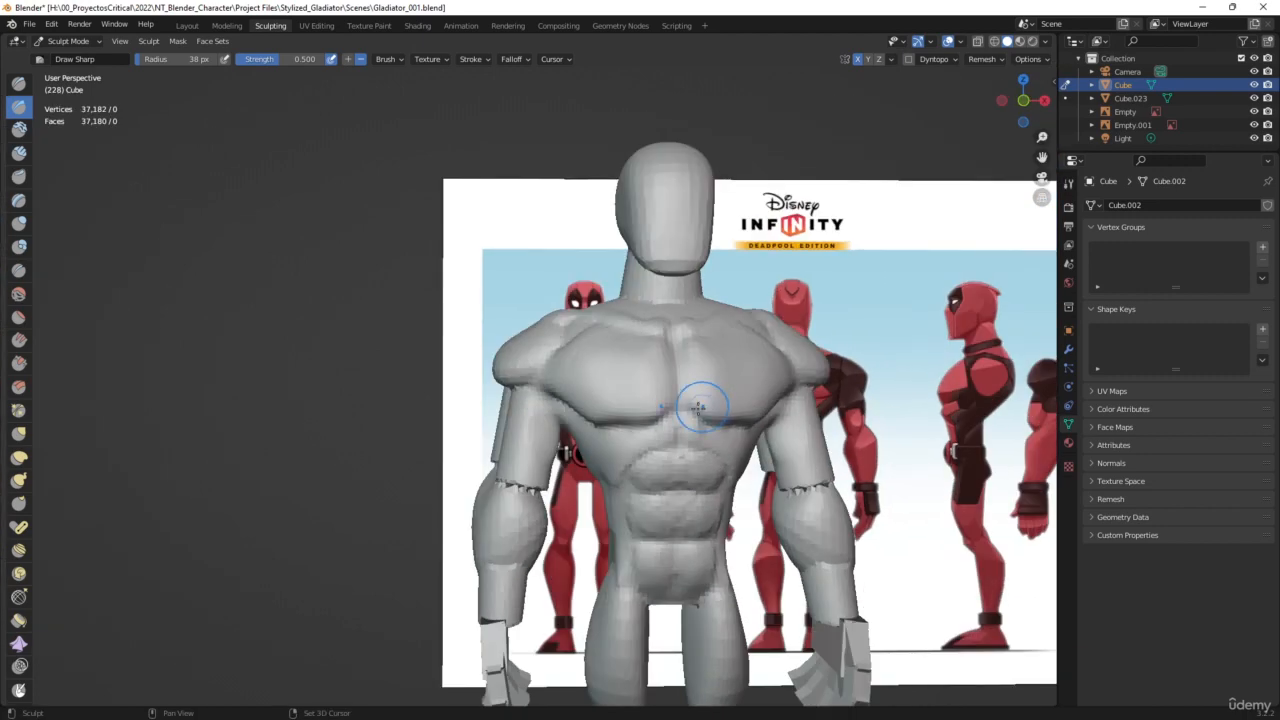
{"action": "left_click_drag", "start_coordinate": [702, 407], "coordinate": [679, 398]}
{"action": "middle_click_drag", "start_coordinate": [872, 292], "coordinate": [709, 407]}
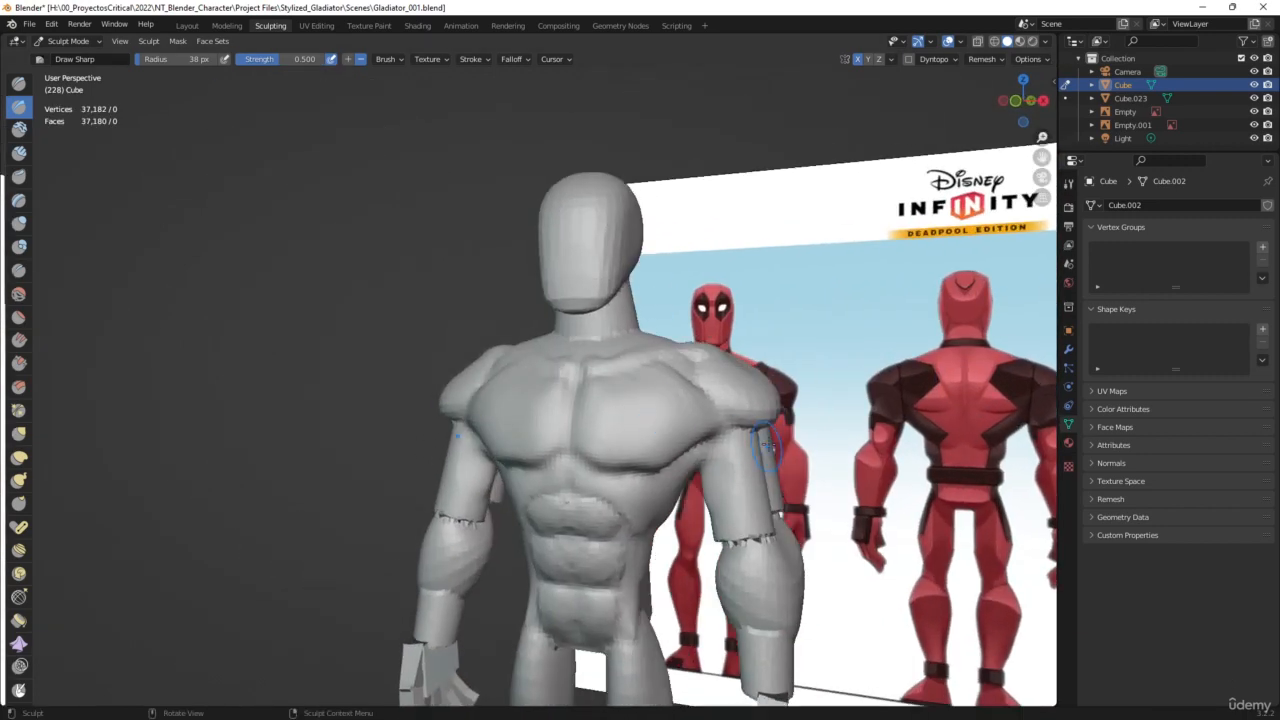
{"action": "middle_click_drag", "start_coordinate": [765, 447], "coordinate": [885, 384]}
{"action": "mouse_move", "coordinate": [512, 451]}
{"action": "left_mouse_down"}
{"action": "mouse_move", "coordinate": [516, 472]}
{"action": "mouse_move", "coordinate": [513, 458]}
{"action": "left_mouse_up"}
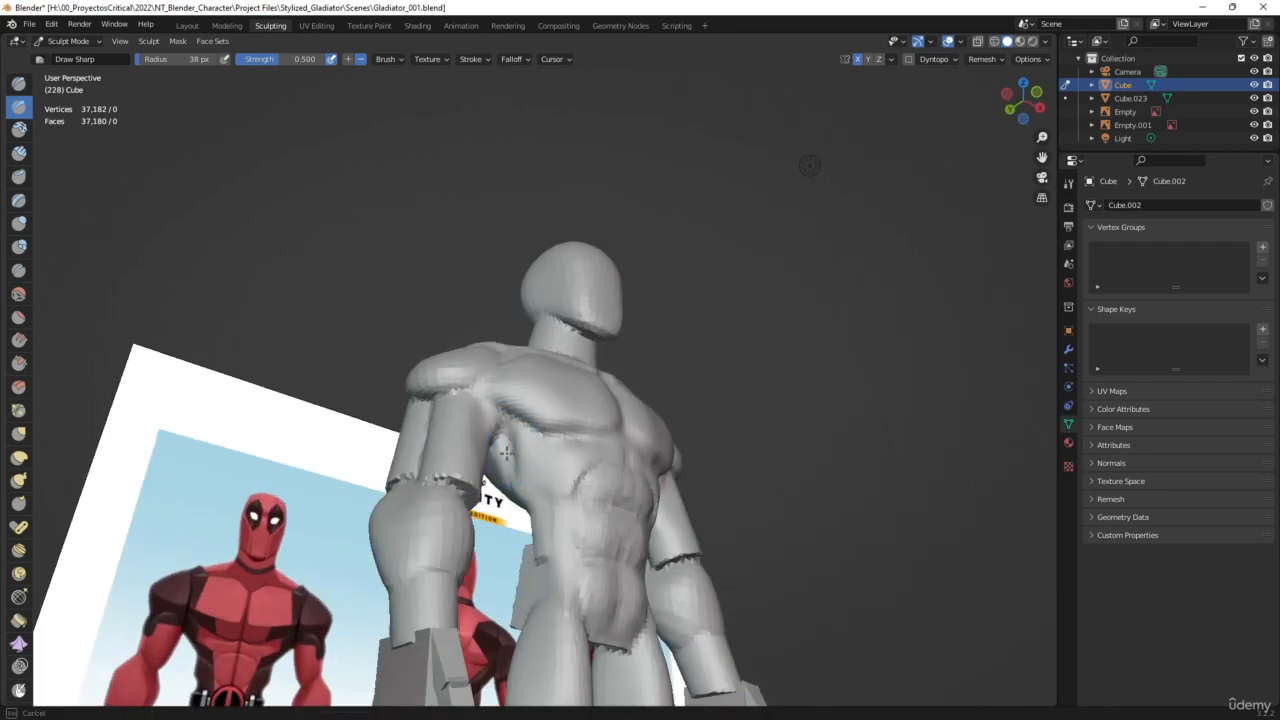
{"action": "middle_click_drag", "start_coordinate": [732, 313], "coordinate": [733, 340]}
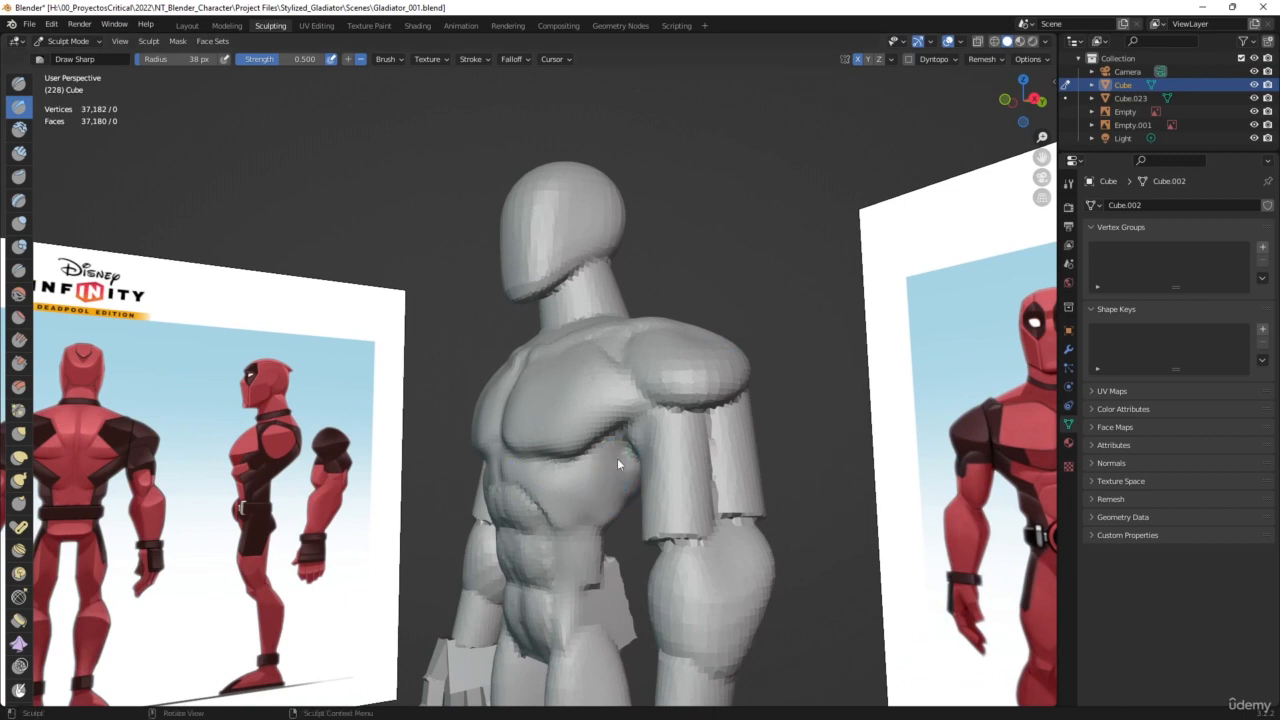
Remesh the body with a voxel size of 0.005 m
{"action": "left_click", "coordinate": [980, 58]}
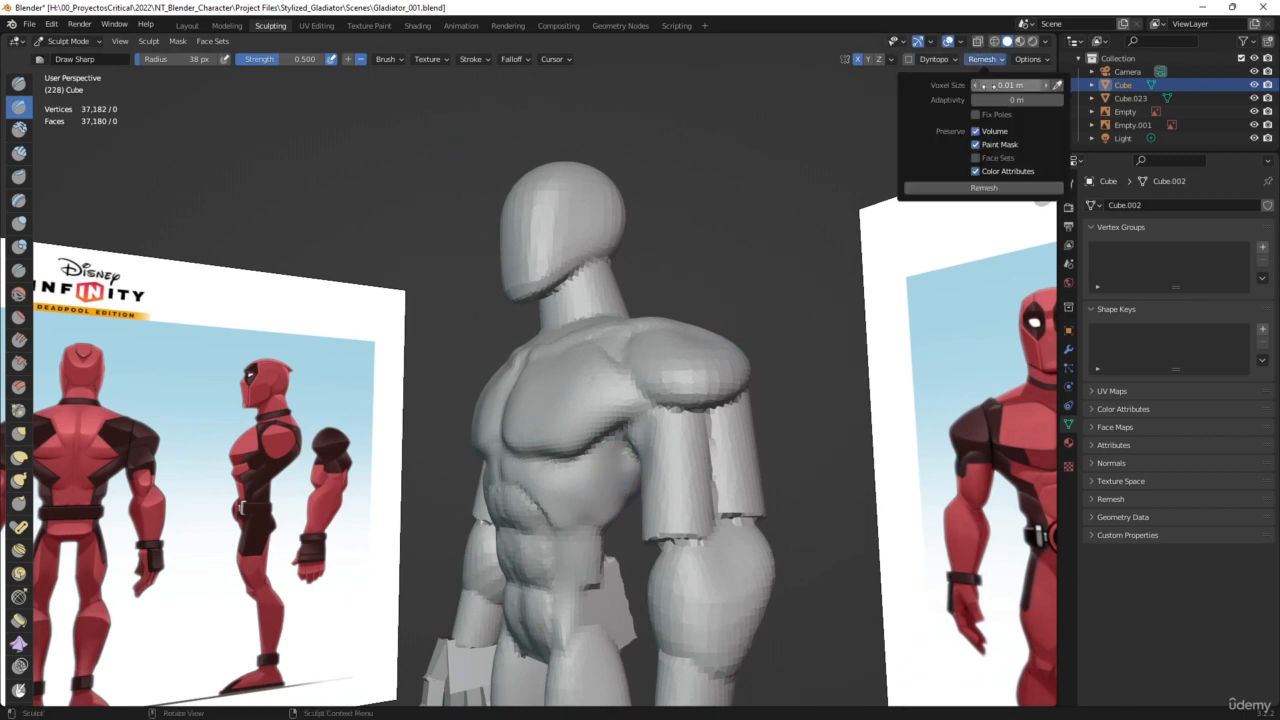
{"action": "left_click", "coordinate": [1012, 85]}
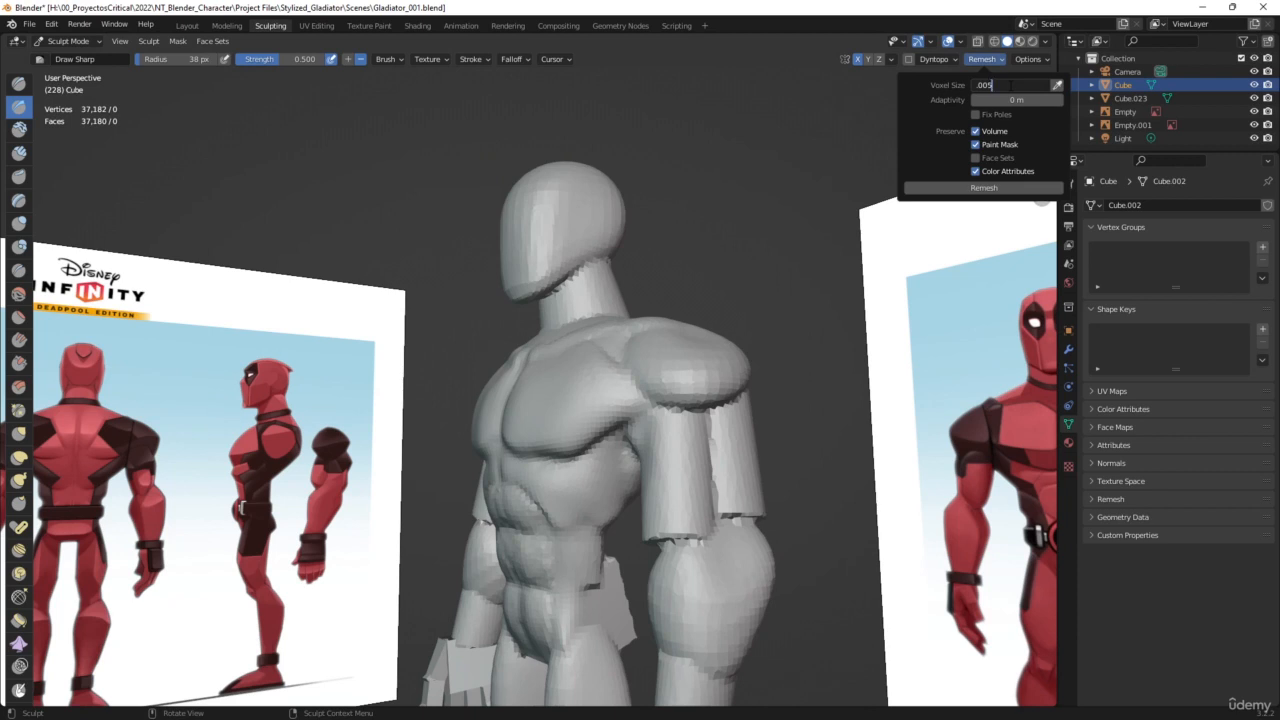
{"action": "key", "text": "Return"}
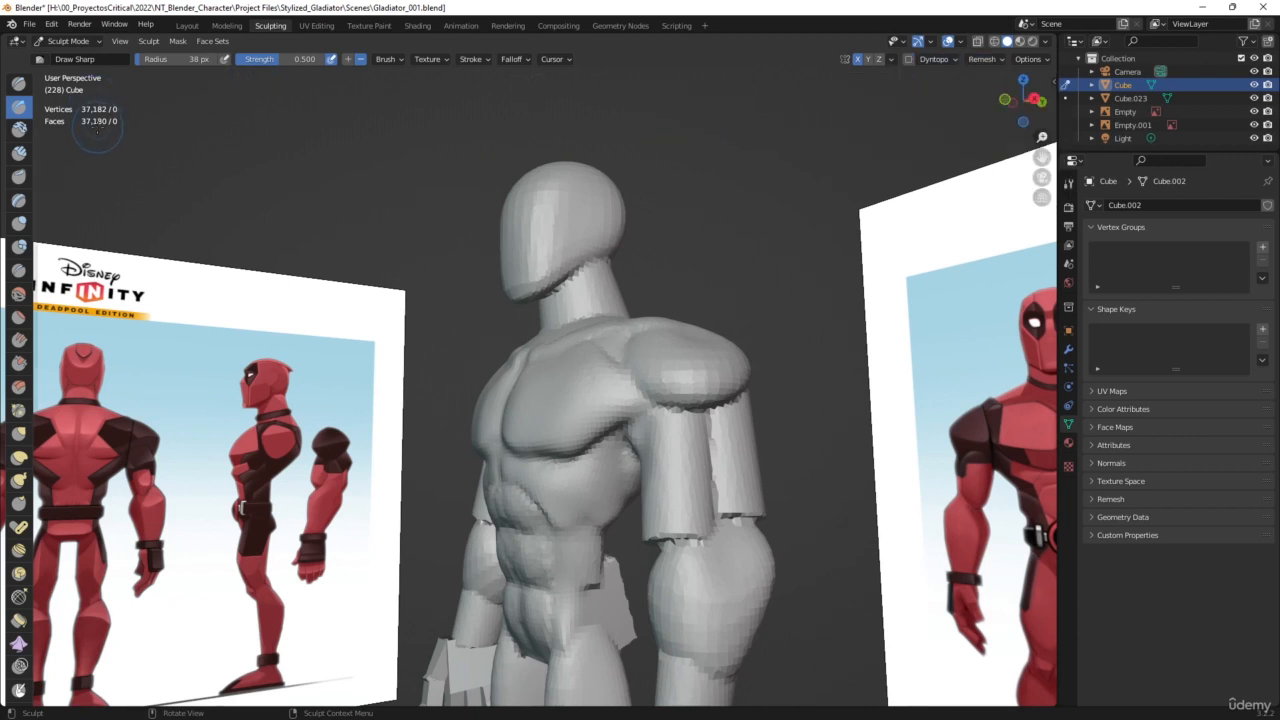
{"action": "left_click", "coordinate": [984, 59]}
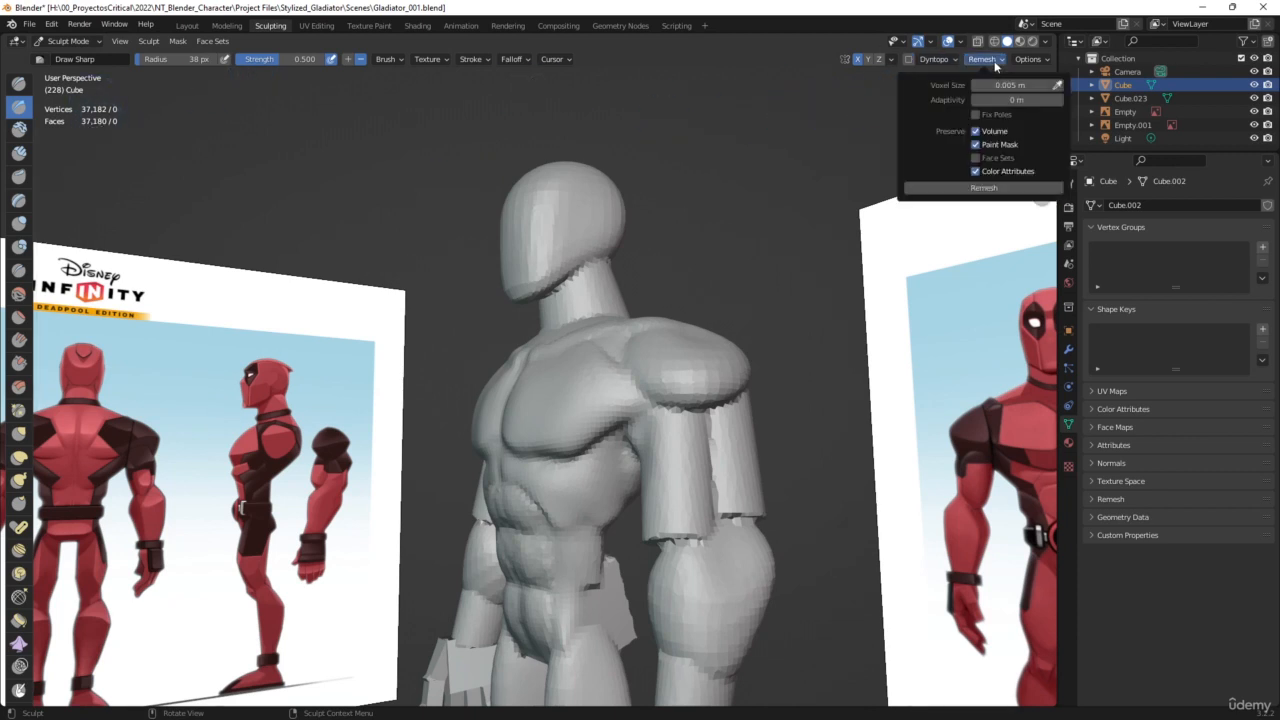
{"action": "left_click", "coordinate": [984, 188]}
Carve the hollow between the inner ends of the collarbones with subtractive Clay Strips strokes
{"action": "mouse_move", "coordinate": [713, 243]}
{"action": "middle_mouse_down"}
{"action": "mouse_move", "coordinate": [735, 300]}
{"action": "mouse_move", "coordinate": [760, 246]}
{"action": "mouse_move", "coordinate": [750, 322]}
{"action": "mouse_move", "coordinate": [720, 330]}
{"action": "middle_mouse_up"}
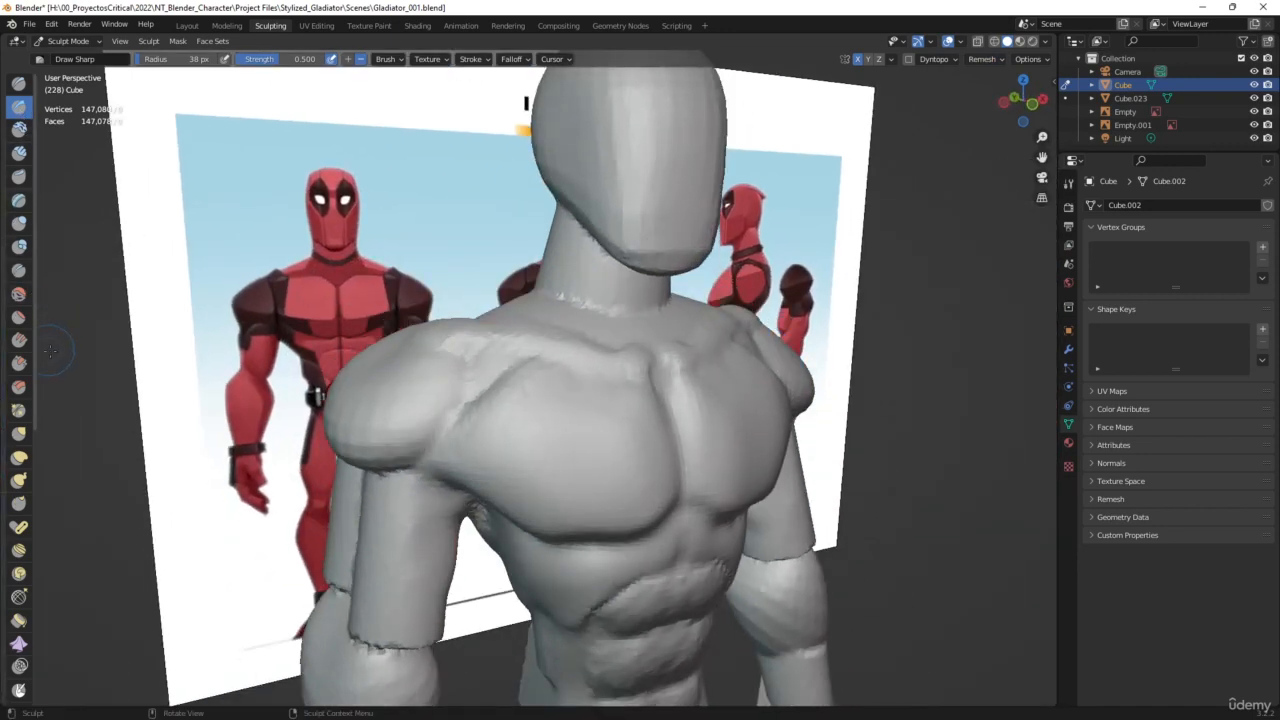
{"action": "left_click", "coordinate": [19, 153]}
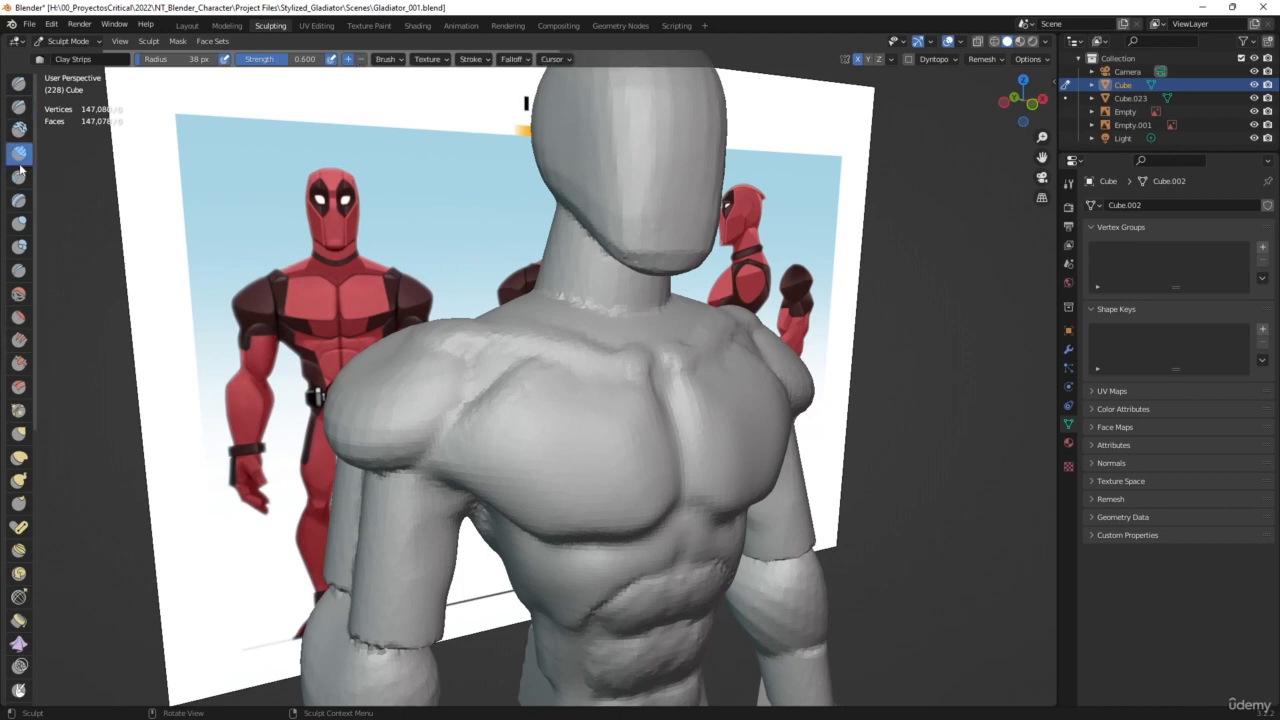
{"action": "mouse_move", "coordinate": [788, 362]}
{"action": "middle_mouse_down"}
{"action": "mouse_move", "coordinate": [774, 357]}
{"action": "mouse_move", "coordinate": [716, 410]}
{"action": "middle_mouse_up"}
{"action": "left_click_drag", "start_coordinate": [641, 394], "coordinate": [641, 389], "text": "ctrl"}
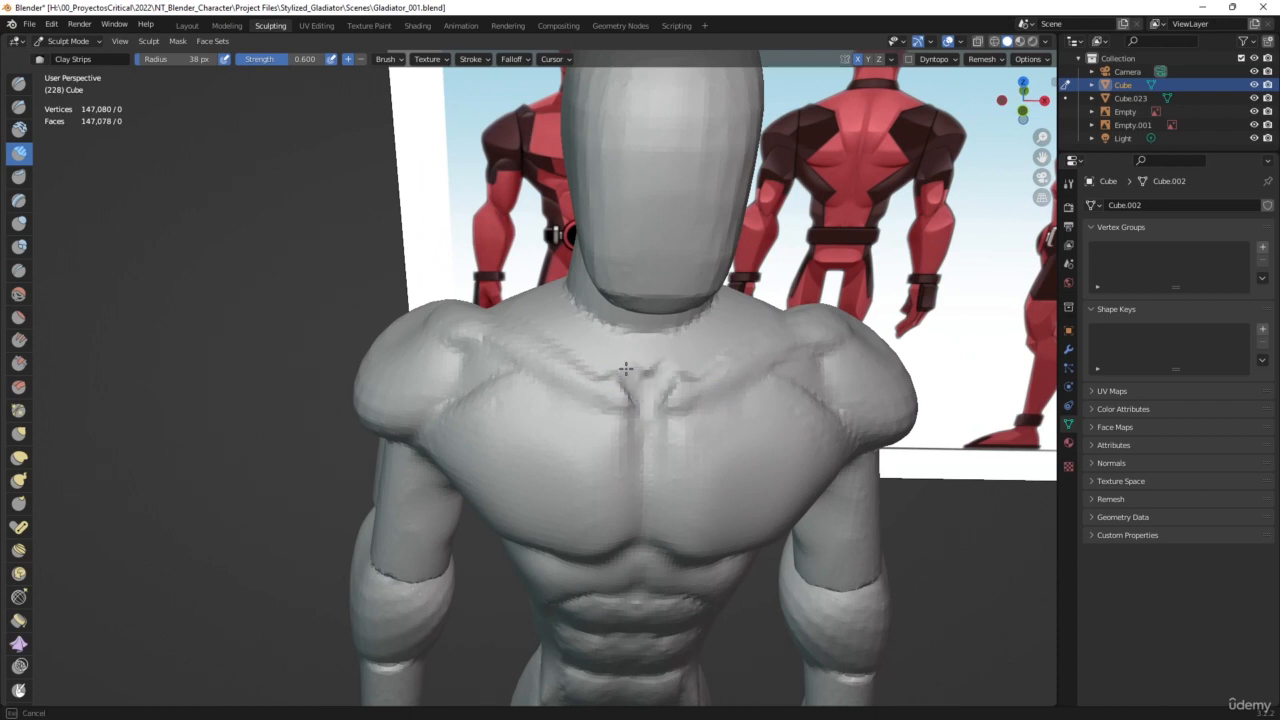
{"action": "mouse_move", "coordinate": [643, 367]}
{"action": "left_mouse_down", "text": "ctrl"}
{"action": "mouse_move", "coordinate": [628, 393]}
{"action": "mouse_move", "coordinate": [682, 384]}
{"action": "left_mouse_up", "text": "ctrl"}
Build up the pectorals outward from the sternum using Clay Strips with a 63 px radius, keeping a groove between them
{"action": "key", "text": "f"}
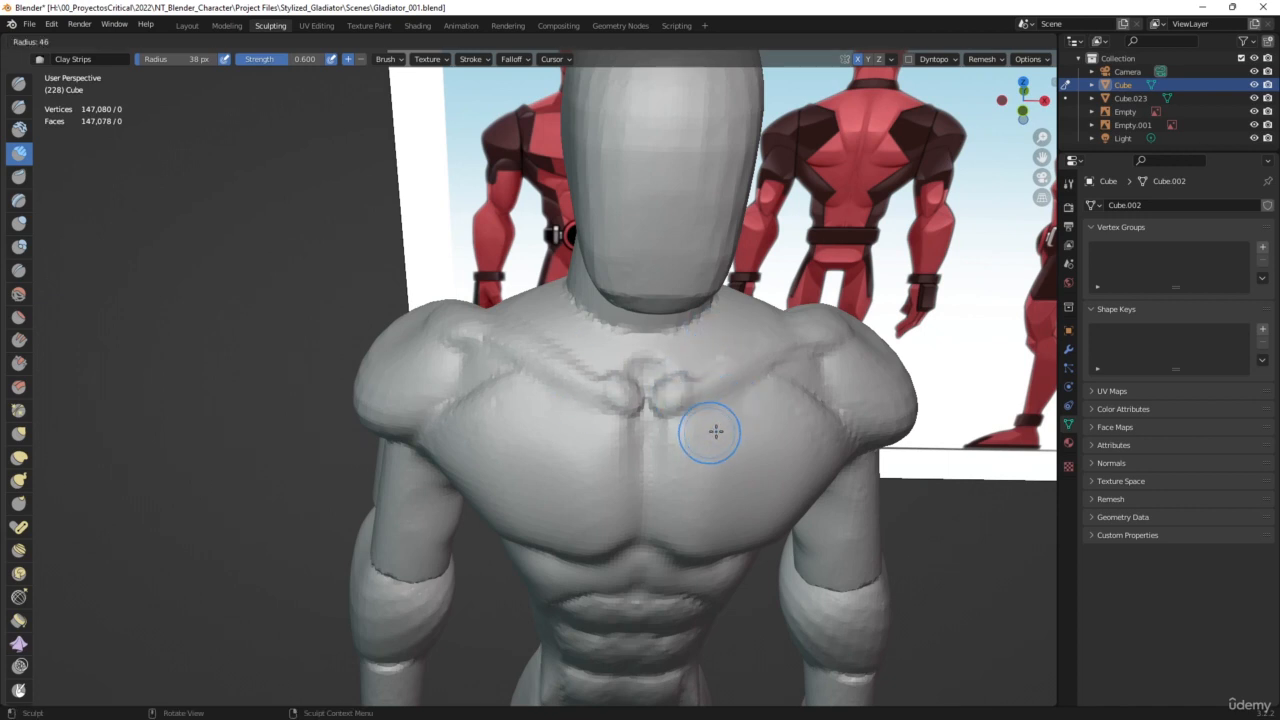
{"action": "left_click", "coordinate": [714, 431]}
{"action": "mouse_move", "coordinate": [717, 430]}
{"action": "left_mouse_down"}
{"action": "mouse_move", "coordinate": [670, 431]}
{"action": "mouse_move", "coordinate": [752, 404]}
{"action": "mouse_move", "coordinate": [697, 437]}
{"action": "mouse_move", "coordinate": [745, 418]}
{"action": "left_mouse_up"}
{"action": "mouse_move", "coordinate": [676, 482]}
{"action": "left_mouse_down"}
{"action": "mouse_move", "coordinate": [786, 445]}
{"action": "mouse_move", "coordinate": [776, 451]}
{"action": "left_mouse_up"}
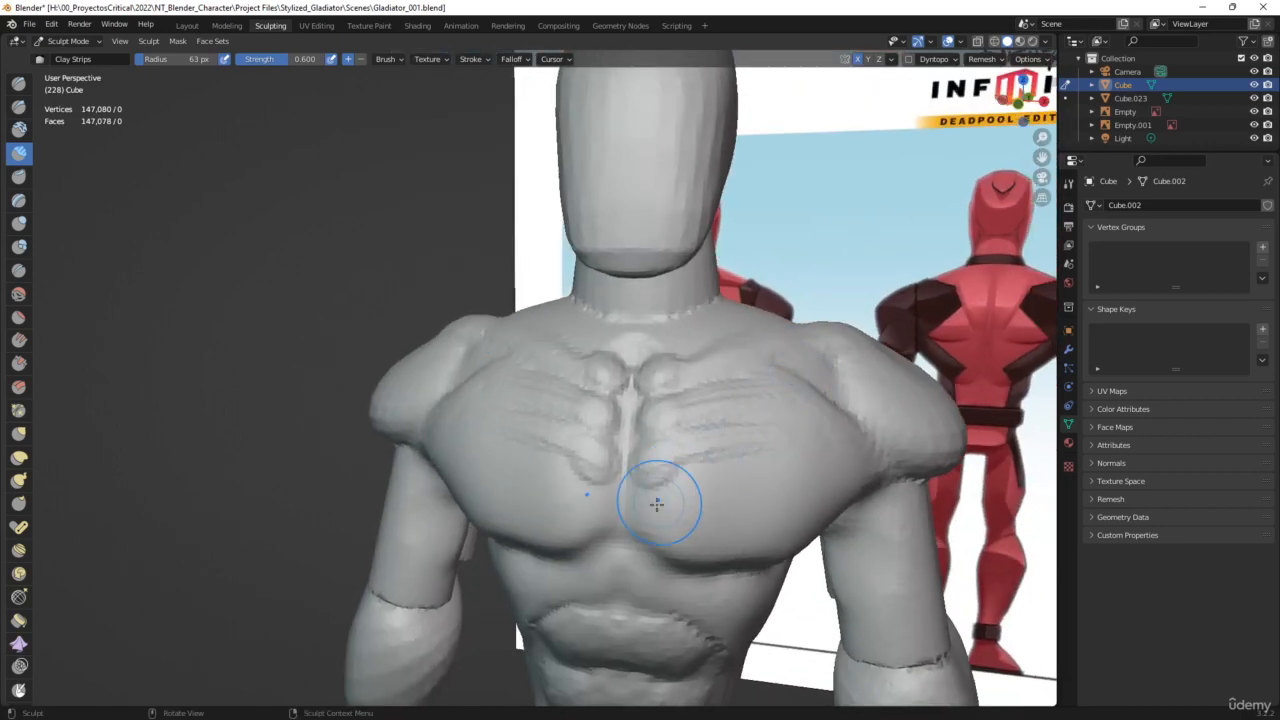
{"action": "mouse_move", "coordinate": [657, 500]}
{"action": "left_mouse_down"}
{"action": "mouse_move", "coordinate": [651, 514]}
{"action": "mouse_move", "coordinate": [760, 469]}
{"action": "left_mouse_up"}
{"action": "mouse_move", "coordinate": [675, 496]}
{"action": "left_mouse_down"}
{"action": "mouse_move", "coordinate": [676, 522]}
{"action": "mouse_move", "coordinate": [740, 517]}
{"action": "left_mouse_up"}
{"action": "mouse_move", "coordinate": [699, 534]}
{"action": "left_mouse_down"}
{"action": "mouse_move", "coordinate": [782, 530]}
{"action": "mouse_move", "coordinate": [794, 500]}
{"action": "mouse_move", "coordinate": [674, 466]}
{"action": "mouse_move", "coordinate": [694, 491]}
{"action": "left_mouse_up"}
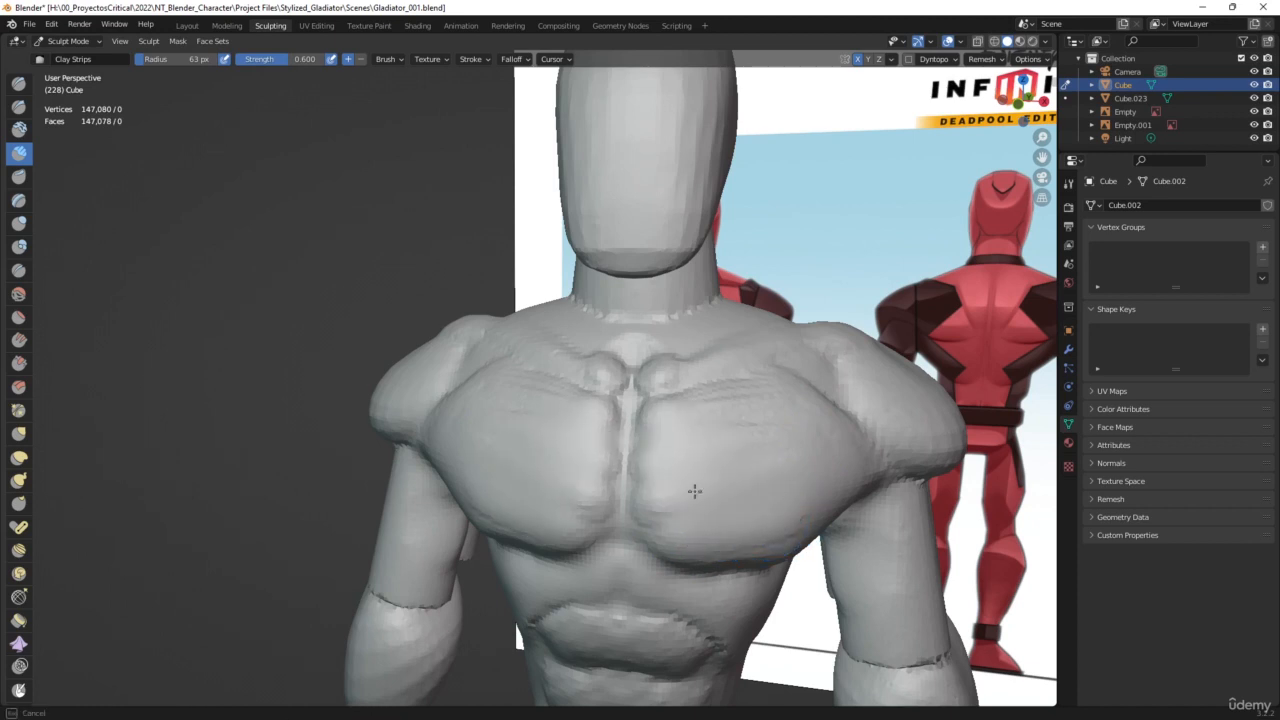
Smooth the pectorals and sharpen the sternum groove between them using Draw Sharp with a 40 px radius
{"action": "left_click_drag", "start_coordinate": [678, 432], "coordinate": [765, 403], "text": "shift"}
{"action": "mouse_move", "coordinate": [765, 403]}
{"action": "left_mouse_down", "text": "shift"}
{"action": "mouse_move", "coordinate": [723, 423]}
{"action": "mouse_move", "coordinate": [723, 455]}
{"action": "left_mouse_up", "text": "shift"}
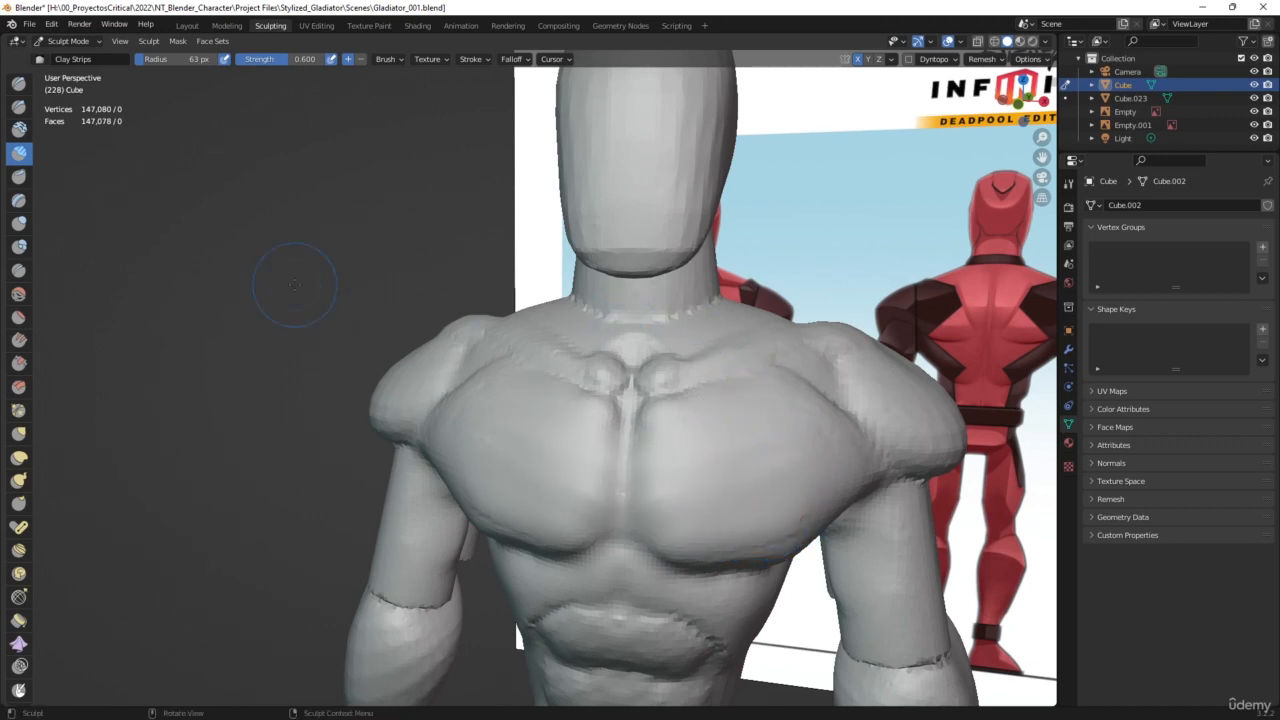
{"action": "left_click", "coordinate": [15, 114]}
{"action": "left_click_drag", "start_coordinate": [628, 430], "coordinate": [622, 495], "text": "shift"}
{"action": "key", "text": "f"}
{"action": "left_click", "coordinate": [613, 450]}
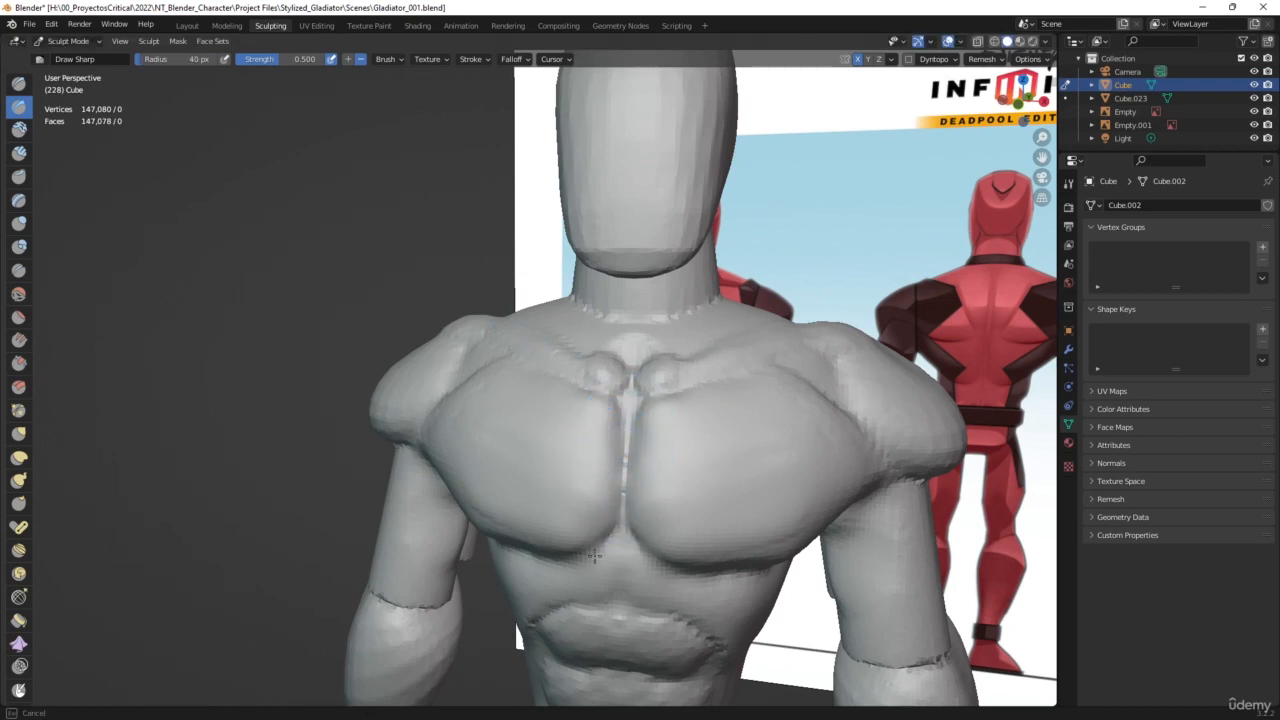
Sharpen the ribcage arch above the abdomen and the lower side edge of the ribcage with Draw Sharp
{"action": "middle_click_drag", "start_coordinate": [563, 543], "coordinate": [766, 345]}
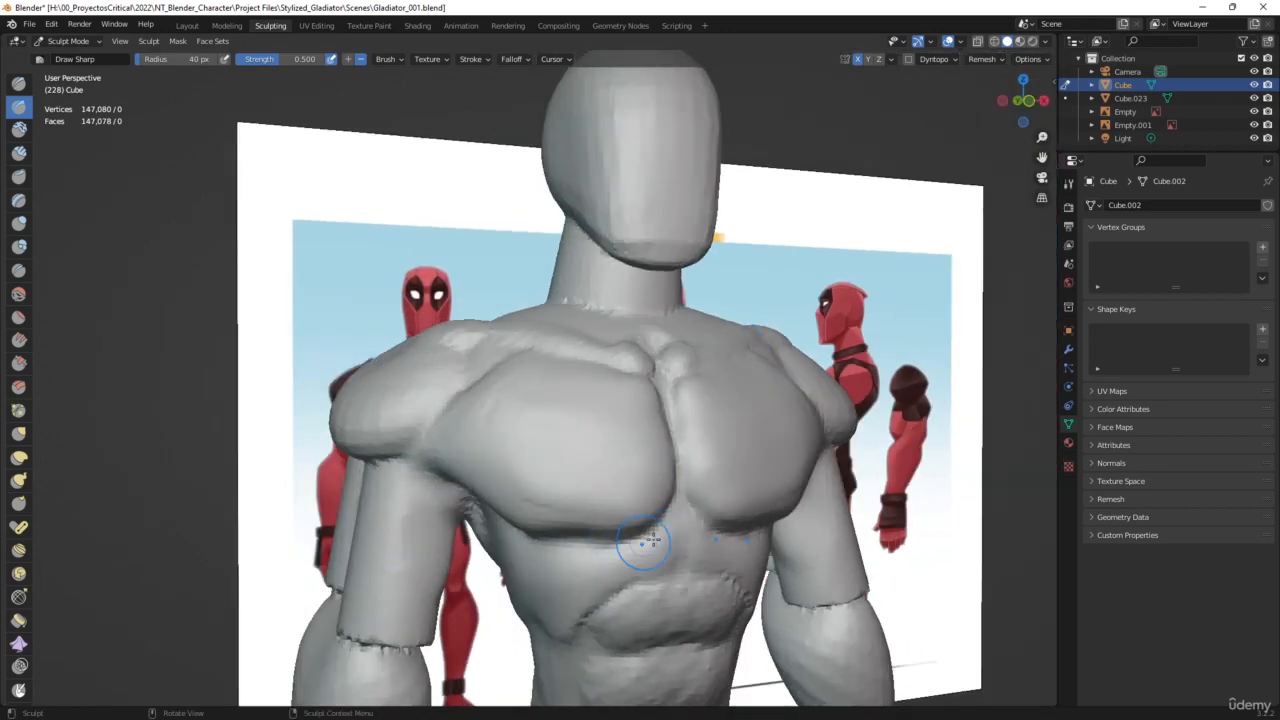
{"action": "left_click_drag", "start_coordinate": [681, 545], "coordinate": [597, 622]}
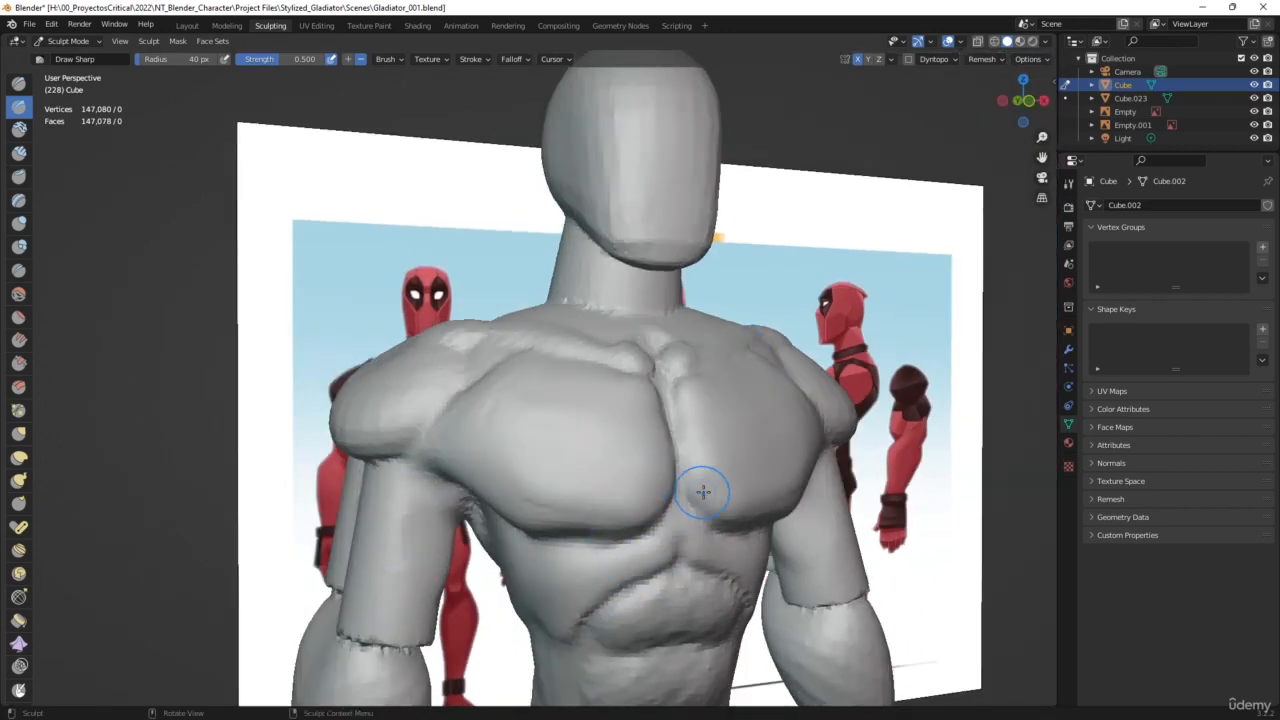
{"action": "middle_click_drag", "start_coordinate": [703, 491], "coordinate": [632, 537]}
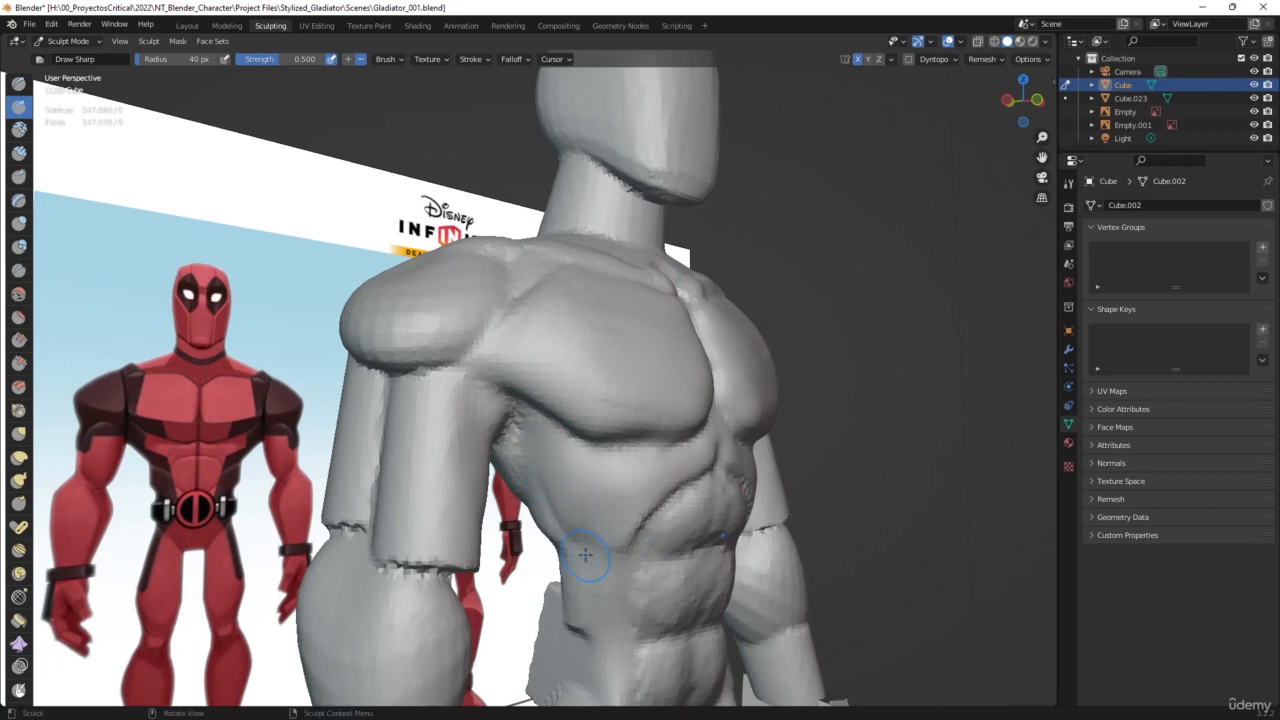
{"action": "mouse_move", "coordinate": [554, 509]}
{"action": "left_mouse_down"}
{"action": "mouse_move", "coordinate": [596, 547]}
{"action": "mouse_move", "coordinate": [550, 505]}
{"action": "left_mouse_up"}
{"action": "middle_click_drag", "start_coordinate": [550, 505], "coordinate": [557, 471]}
{"action": "middle_click_drag", "start_coordinate": [552, 548], "coordinate": [507, 540]}
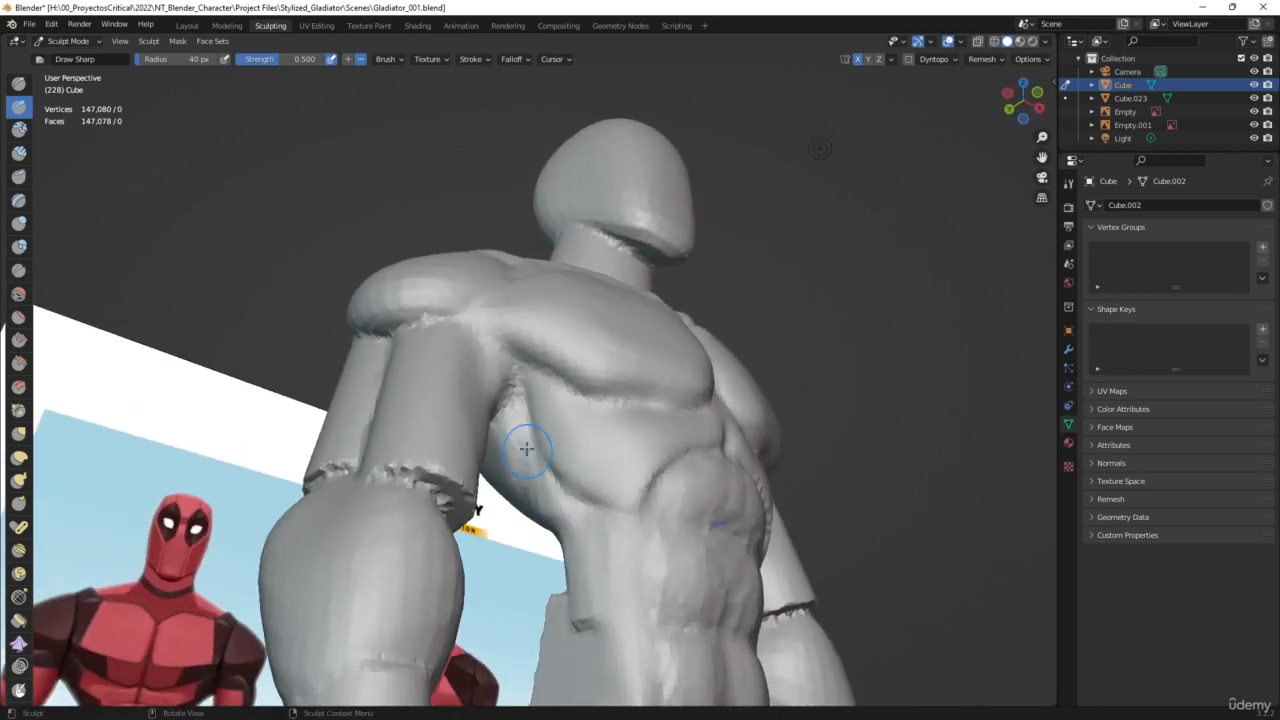
{"action": "middle_click_drag", "start_coordinate": [505, 405], "coordinate": [543, 503]}
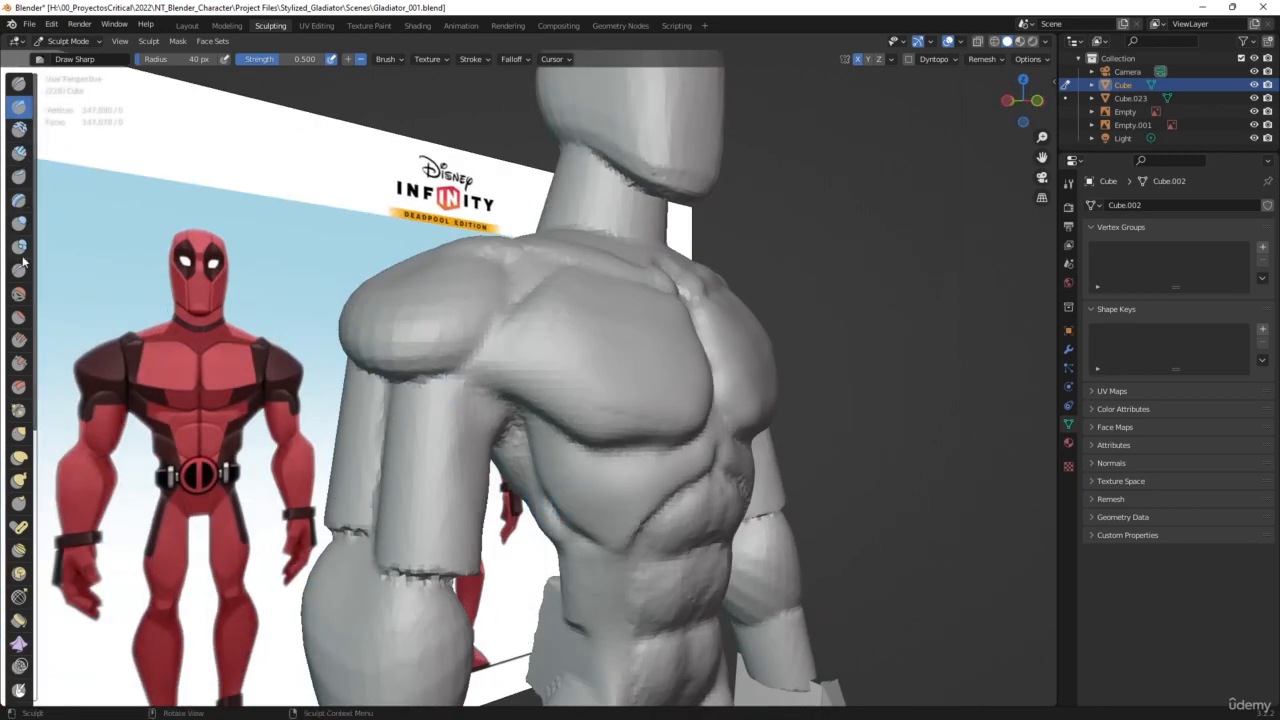
Sculpt the rib muscle bumps on the sides of the ribcage below the armpits using Clay Strips with a 40 px radius
{"action": "left_click", "coordinate": [19, 153]}
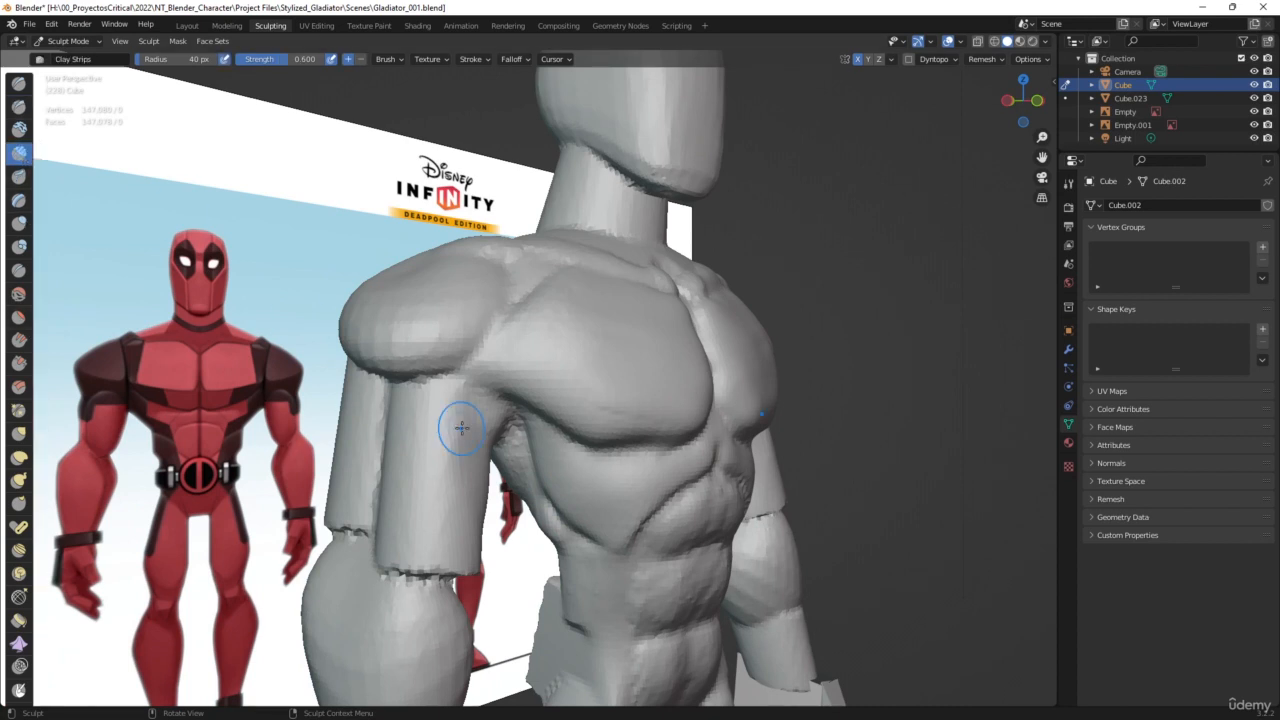
{"action": "mouse_move", "coordinate": [540, 450]}
{"action": "left_mouse_down"}
{"action": "mouse_move", "coordinate": [565, 463]}
{"action": "mouse_move", "coordinate": [548, 495]}
{"action": "mouse_move", "coordinate": [558, 472]}
{"action": "mouse_move", "coordinate": [541, 478]}
{"action": "mouse_move", "coordinate": [569, 513]}
{"action": "mouse_move", "coordinate": [547, 500]}
{"action": "left_mouse_up"}
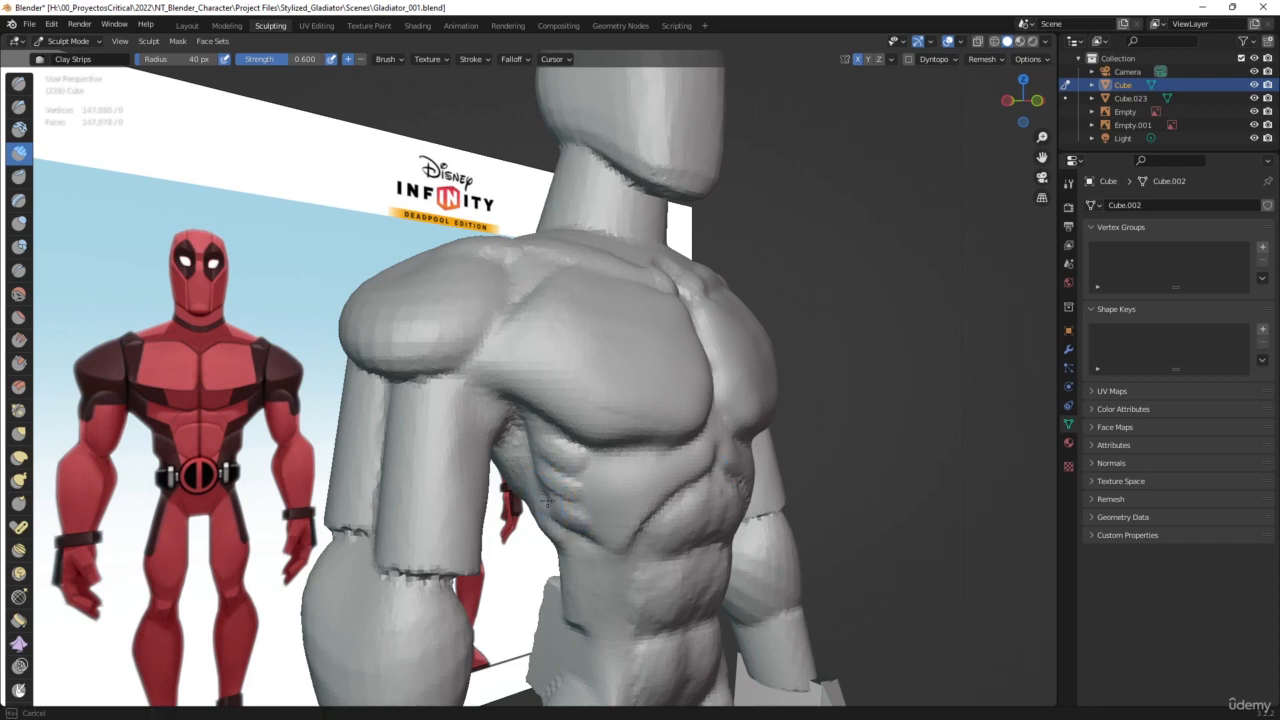
{"action": "left_click_drag", "start_coordinate": [541, 455], "coordinate": [570, 462]}
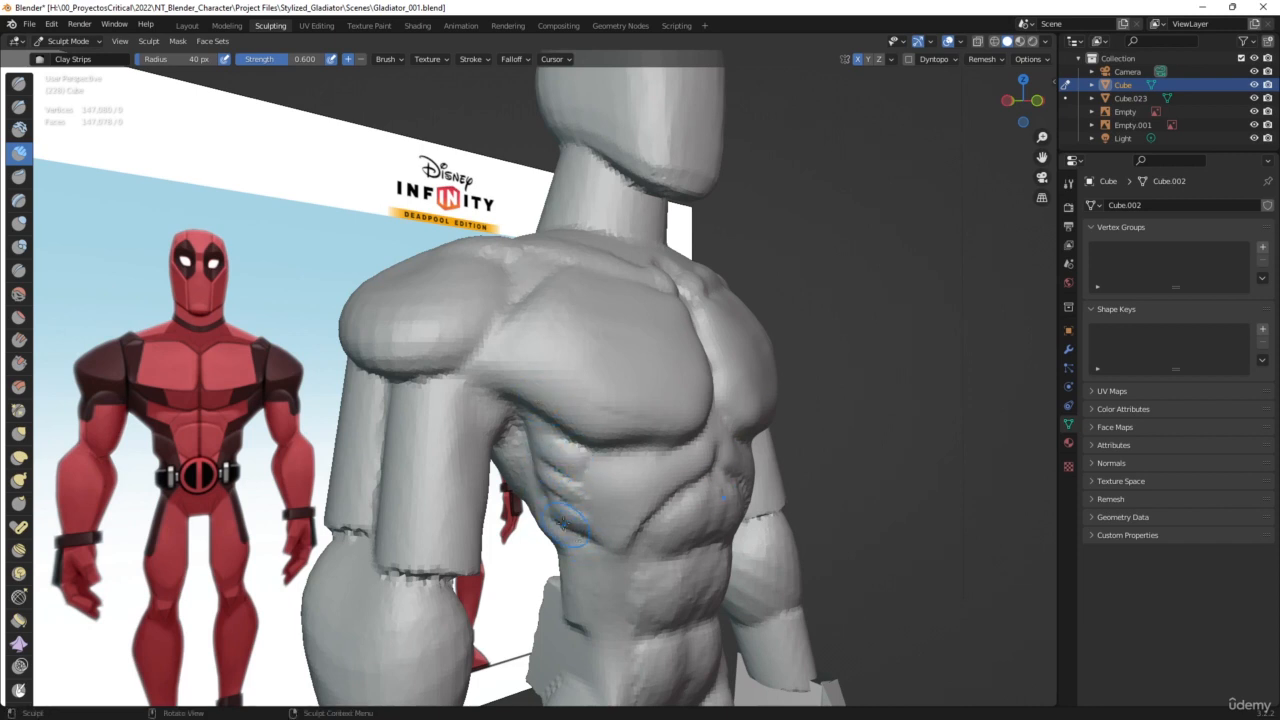
{"action": "mouse_move", "coordinate": [563, 522]}
{"action": "left_mouse_down"}
{"action": "mouse_move", "coordinate": [610, 557]}
{"action": "mouse_move", "coordinate": [575, 527]}
{"action": "left_mouse_up"}
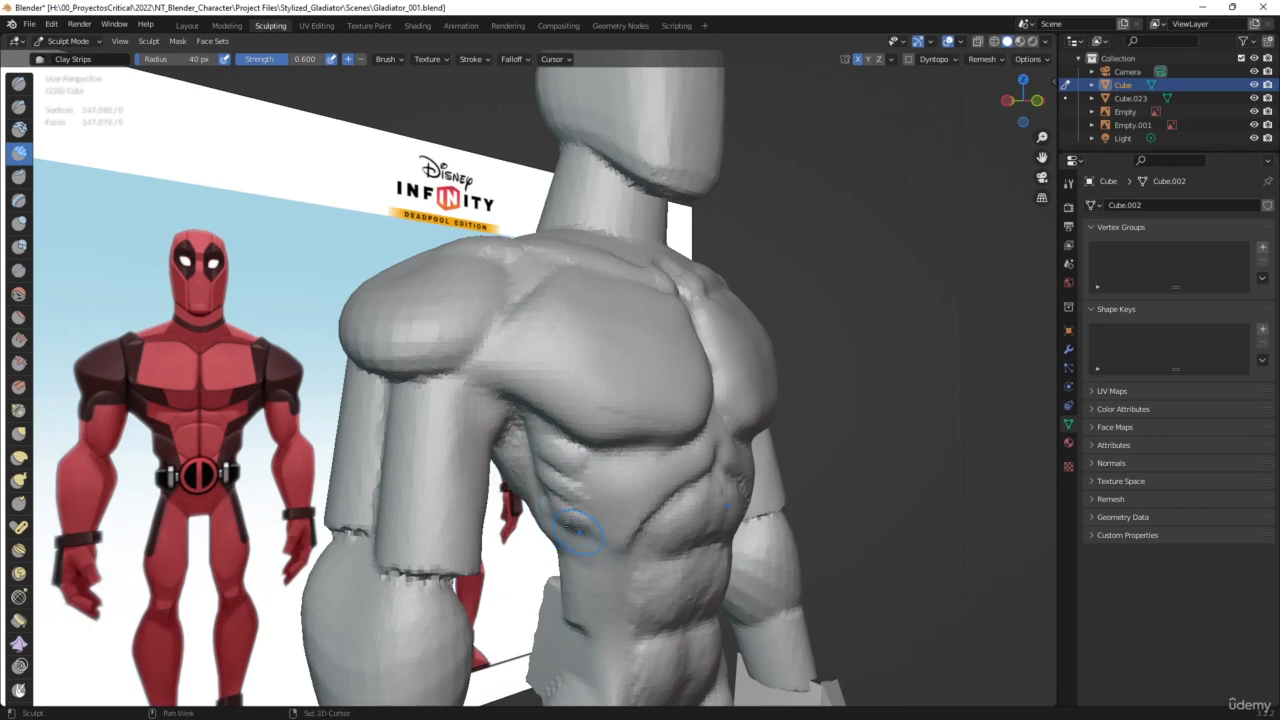
{"action": "left_click_drag", "start_coordinate": [574, 482], "coordinate": [551, 445]}
Build up the side rib muscles and the ribcage surface below the pectorals using Clay Strips with a 59 px radius
{"action": "mouse_move", "coordinate": [785, 418]}
{"action": "middle_mouse_down"}
{"action": "mouse_move", "coordinate": [680, 437]}
{"action": "mouse_move", "coordinate": [829, 443]}
{"action": "mouse_move", "coordinate": [693, 420]}
{"action": "middle_mouse_up"}
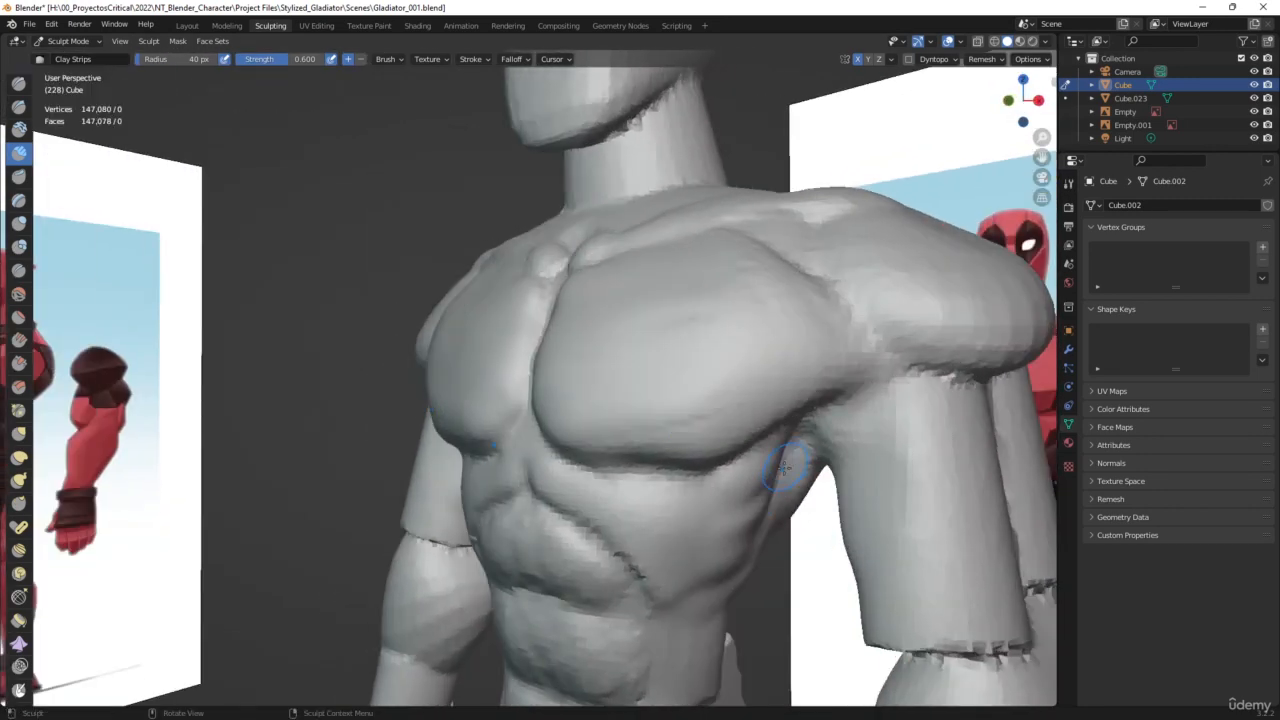
{"action": "key", "text": "f"}
{"action": "left_click", "coordinate": [757, 514]}
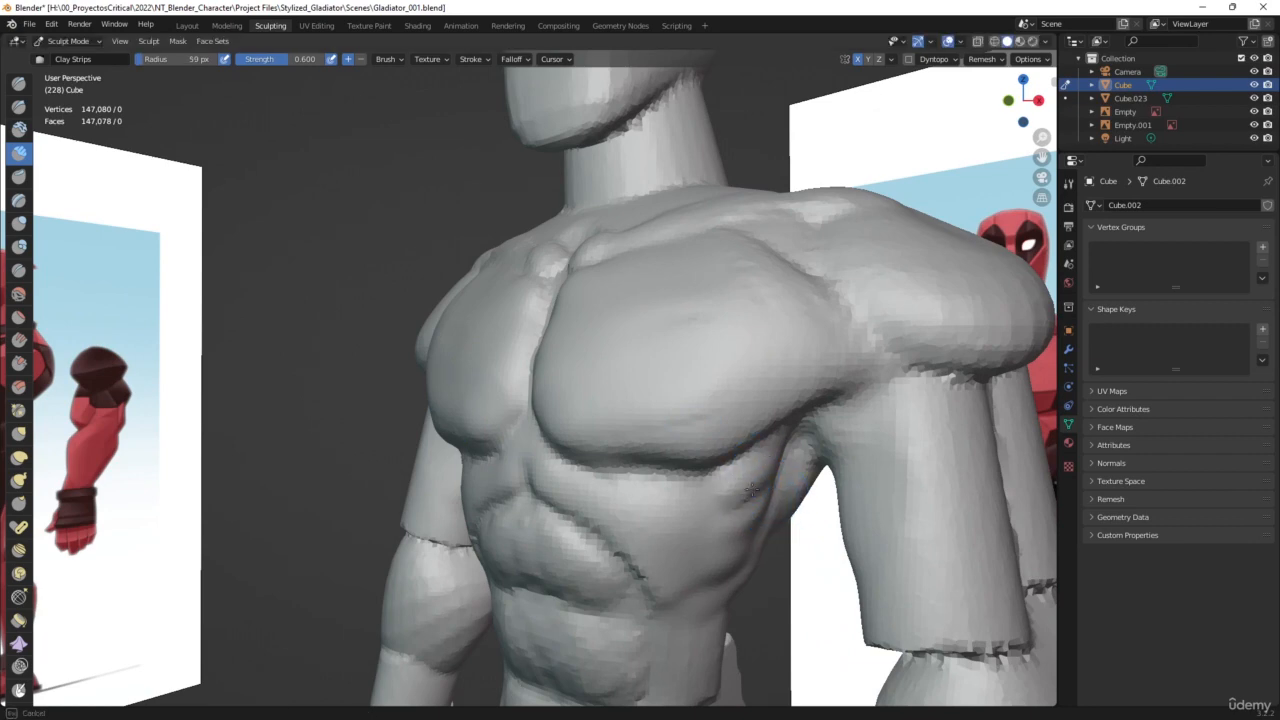
{"action": "left_click_drag", "start_coordinate": [752, 488], "coordinate": [753, 513]}
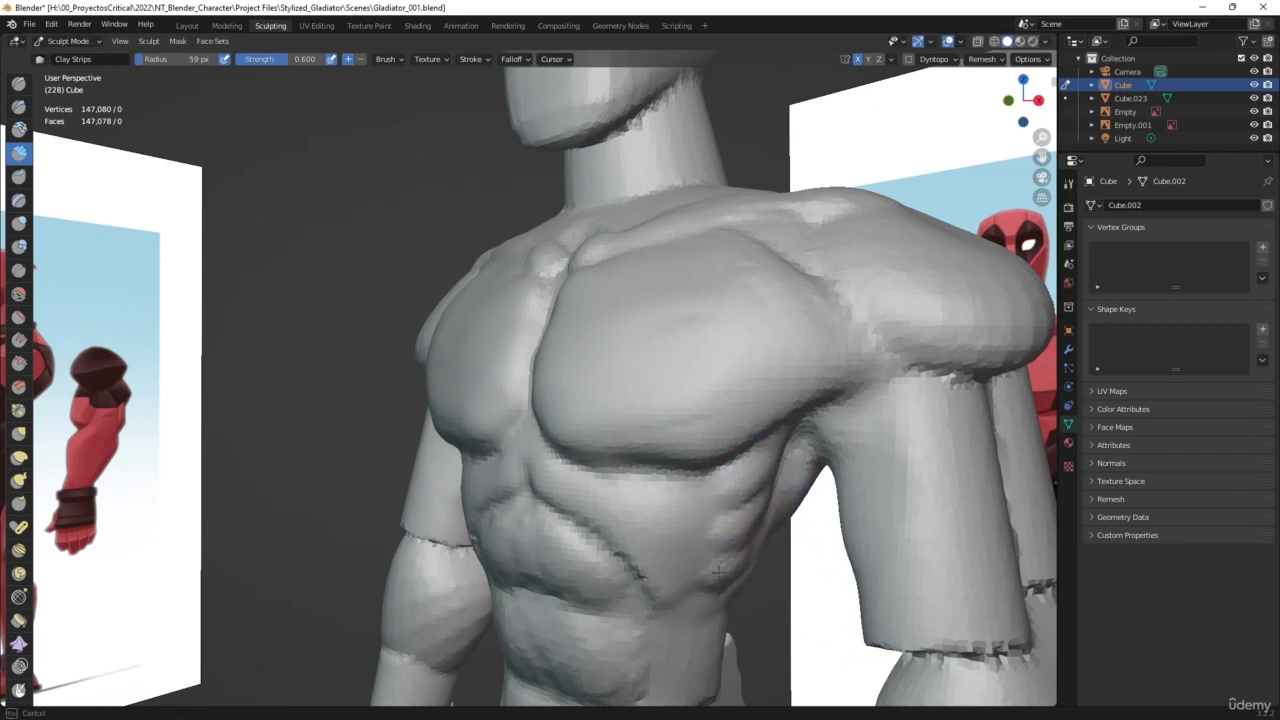
{"action": "mouse_move", "coordinate": [771, 526]}
{"action": "middle_mouse_down"}
{"action": "mouse_move", "coordinate": [940, 434]}
{"action": "mouse_move", "coordinate": [949, 394]}
{"action": "middle_mouse_up"}
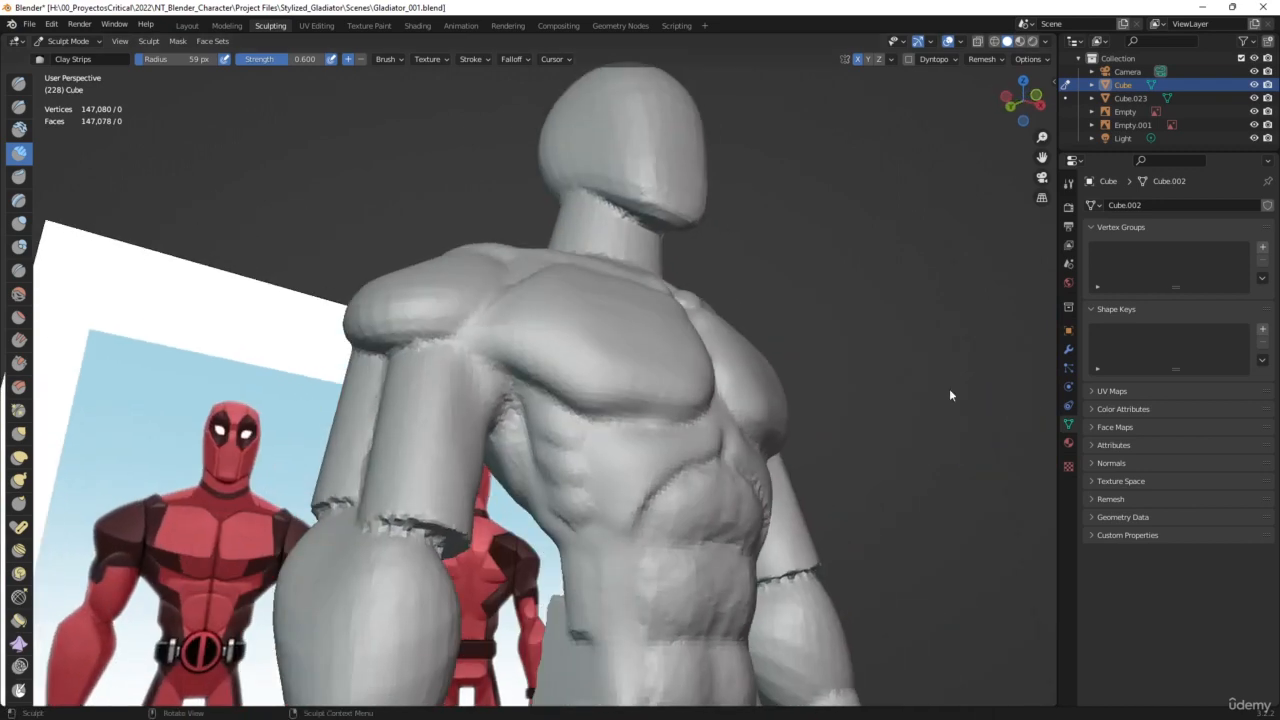
{"action": "mouse_move", "coordinate": [581, 453]}
{"action": "left_mouse_down"}
{"action": "mouse_move", "coordinate": [623, 451]}
{"action": "mouse_move", "coordinate": [608, 502]}
{"action": "mouse_move", "coordinate": [585, 490]}
{"action": "left_mouse_up"}
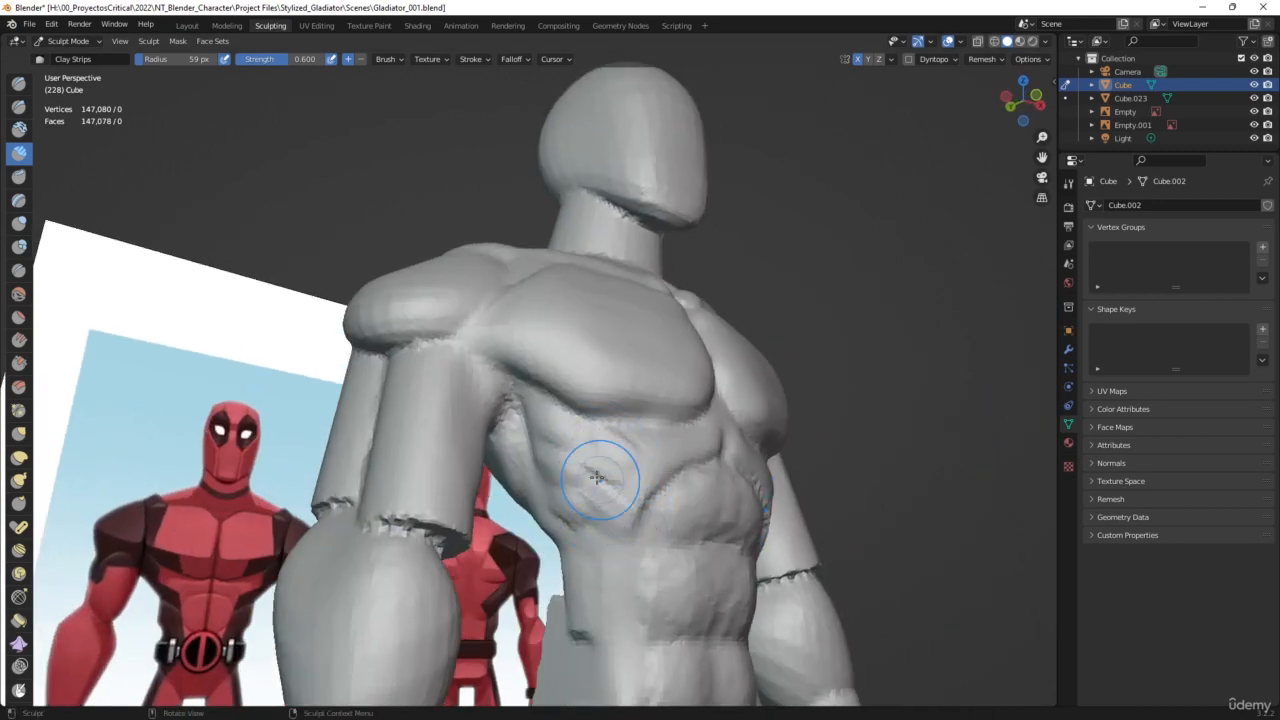
{"action": "mouse_move", "coordinate": [620, 451]}
{"action": "middle_mouse_down"}
{"action": "mouse_move", "coordinate": [660, 454]}
{"action": "mouse_move", "coordinate": [616, 506]}
{"action": "middle_mouse_up"}
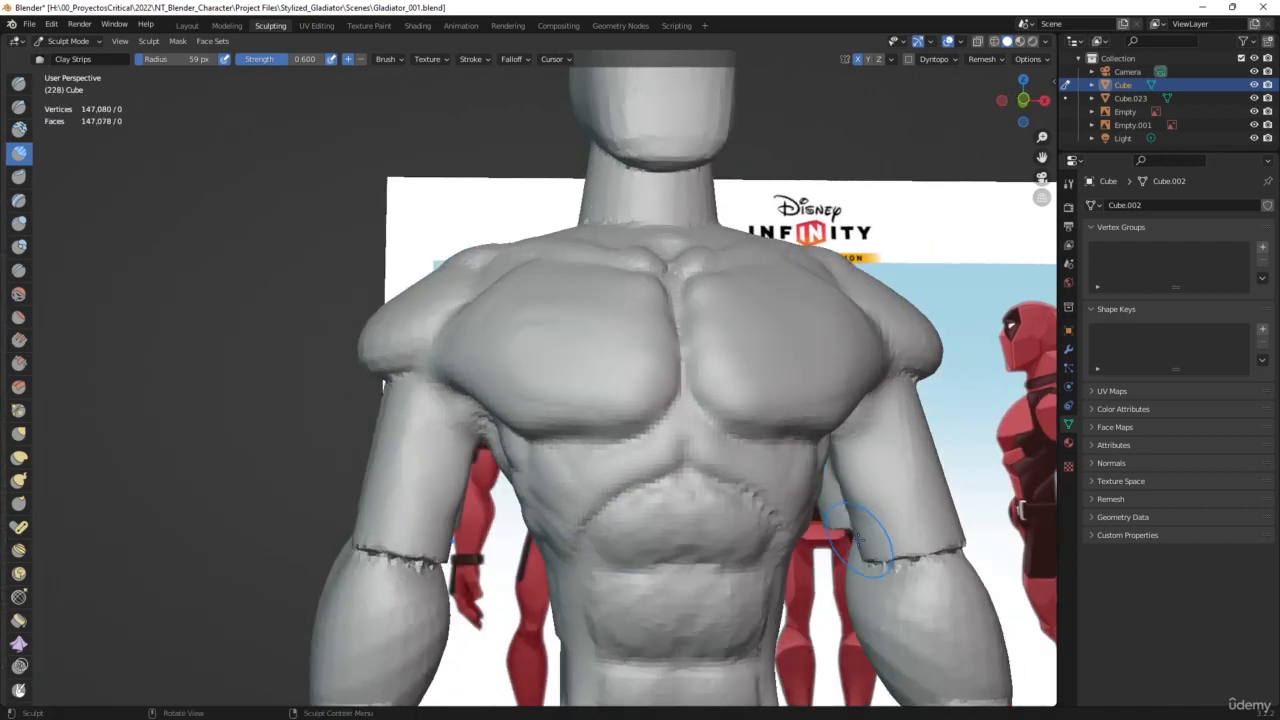
Adjust the side contour of the waist using the Grab brush with a 130 px radius
{"action": "key", "text": "g"}
{"action": "key", "text": "f"}
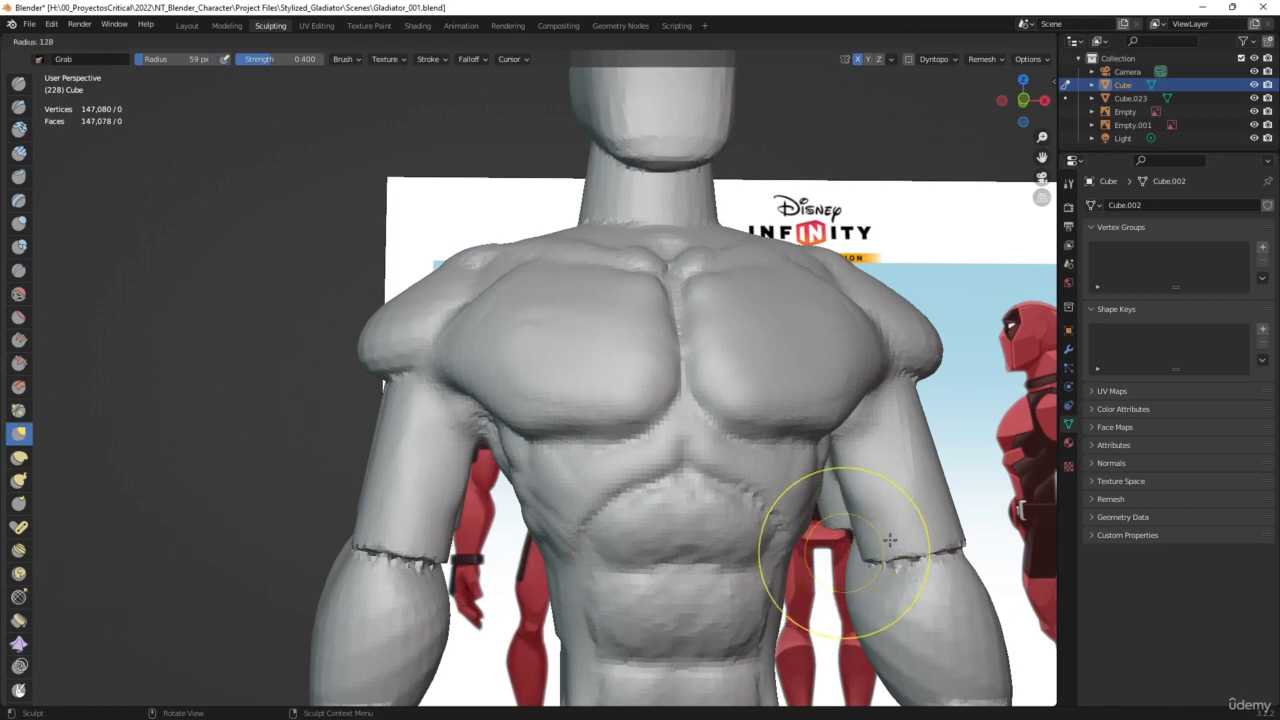
{"action": "left_click", "coordinate": [885, 545]}
{"action": "mouse_move", "coordinate": [871, 557]}
{"action": "middle_mouse_down"}
{"action": "mouse_move", "coordinate": [737, 500]}
{"action": "mouse_move", "coordinate": [796, 497]}
{"action": "mouse_move", "coordinate": [737, 509]}
{"action": "mouse_move", "coordinate": [751, 449]}
{"action": "middle_mouse_up"}
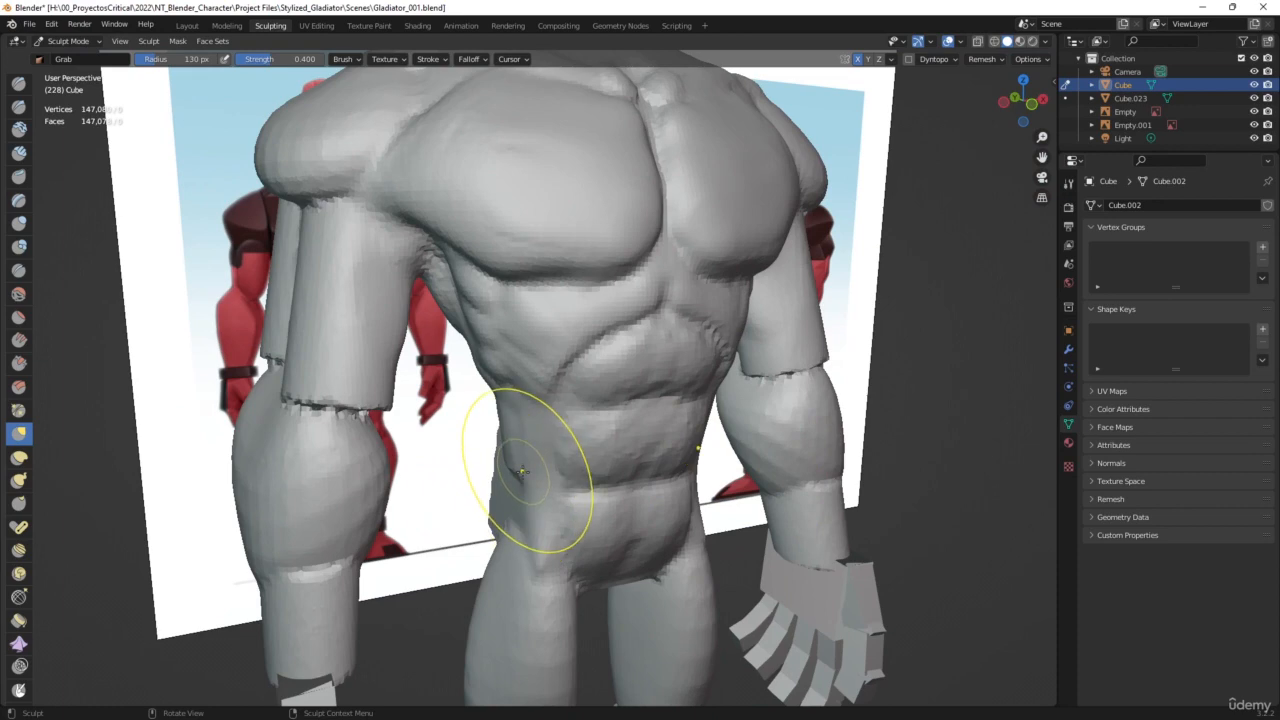
{"action": "middle_click_drag", "start_coordinate": [606, 414], "coordinate": [634, 380]}
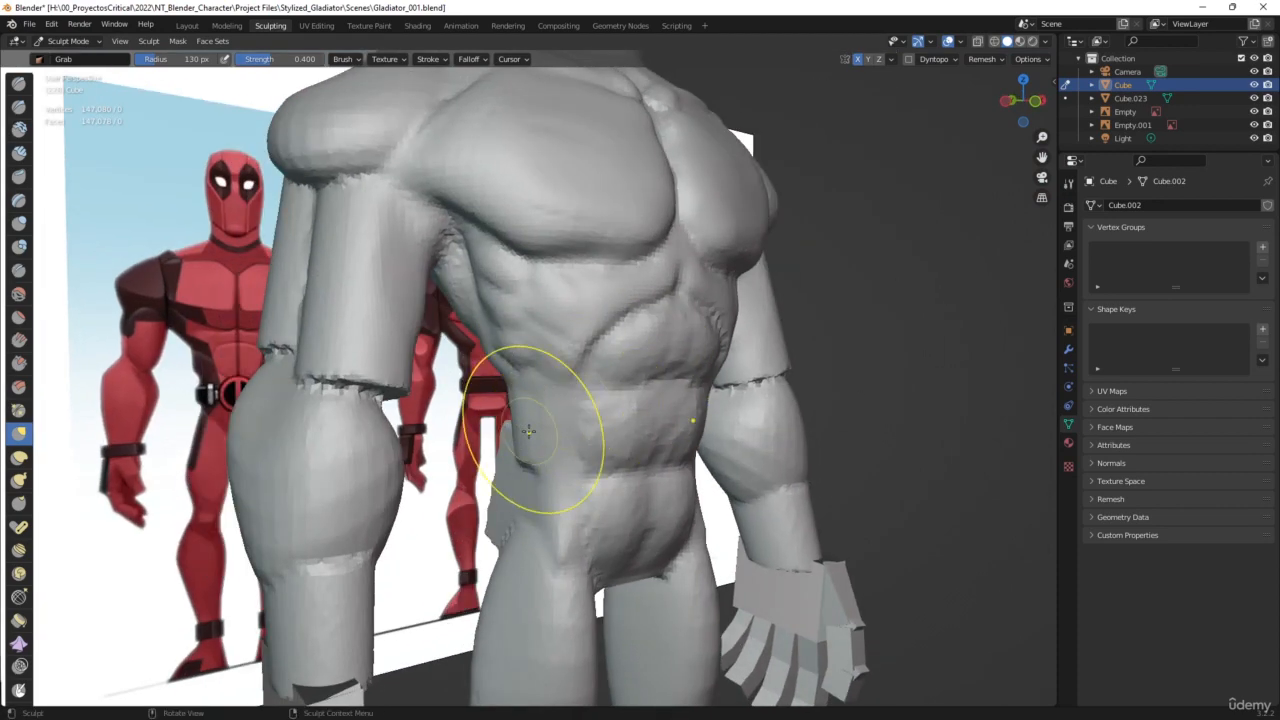
Build up the obliques above the hips using Clay Strips with a 69 px radius and carve the hip crease beneath them
{"action": "left_click", "coordinate": [18, 152]}
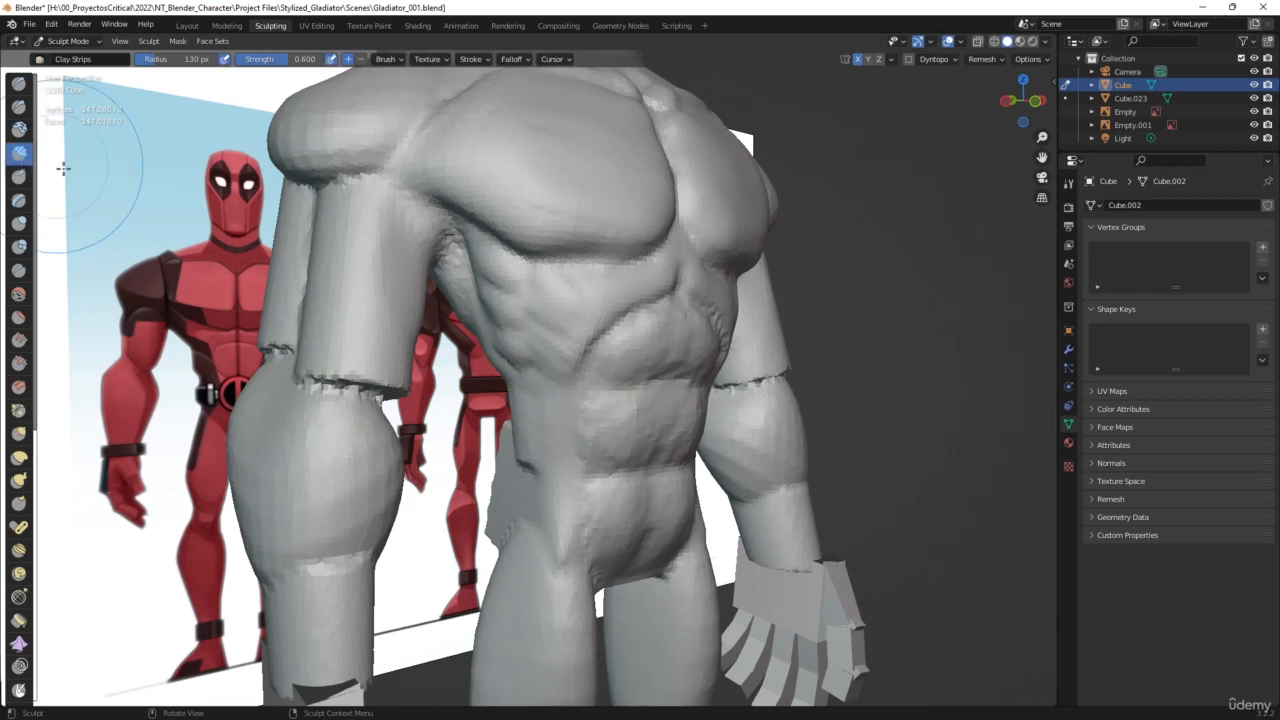
{"action": "key", "text": "f"}
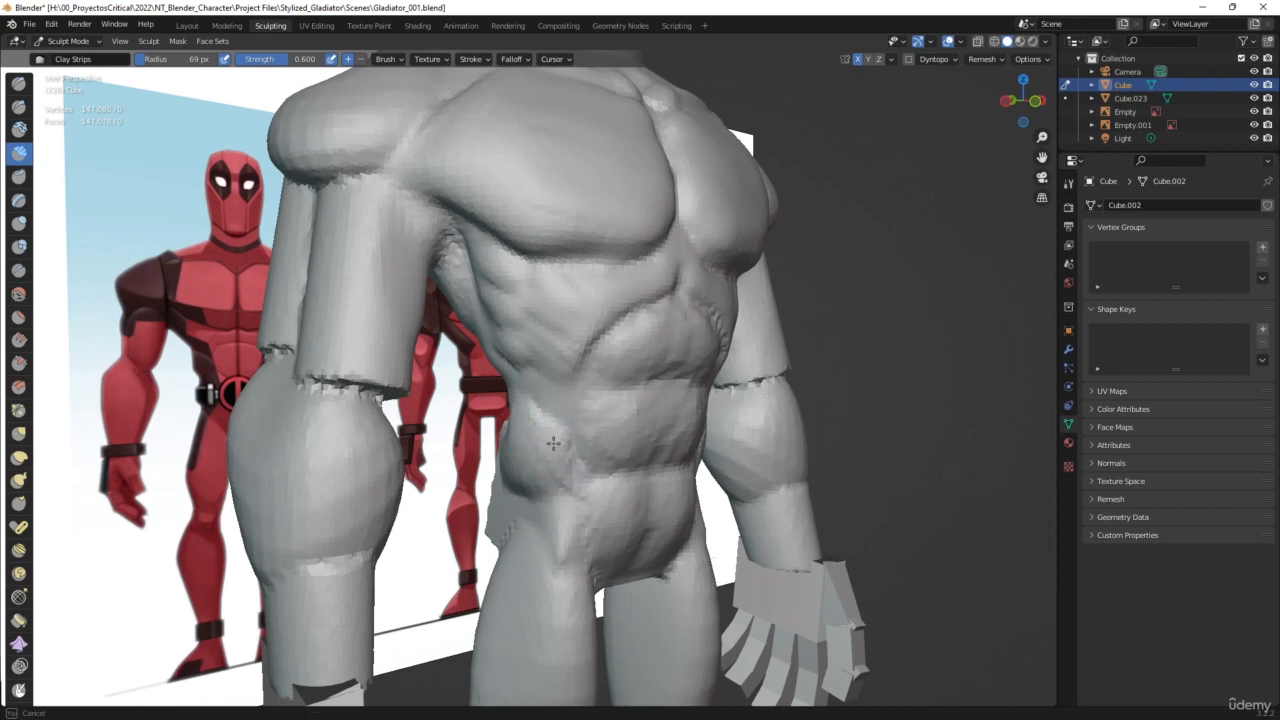
{"action": "mouse_move", "coordinate": [601, 419]}
{"action": "middle_mouse_down"}
{"action": "mouse_move", "coordinate": [600, 400]}
{"action": "mouse_move", "coordinate": [640, 420]}
{"action": "mouse_move", "coordinate": [611, 488]}
{"action": "middle_mouse_up"}
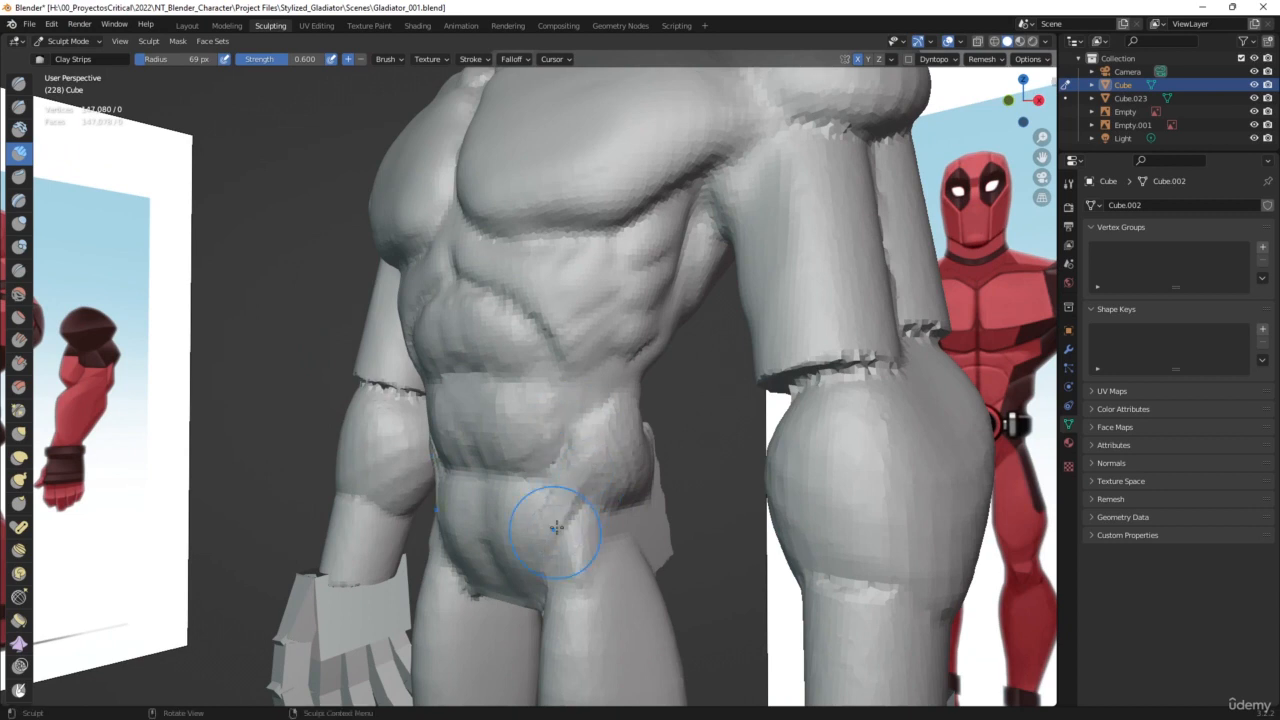
{"action": "mouse_move", "coordinate": [570, 533]}
{"action": "left_mouse_down"}
{"action": "mouse_move", "coordinate": [619, 521]}
{"action": "mouse_move", "coordinate": [598, 526]}
{"action": "mouse_move", "coordinate": [580, 563]}
{"action": "mouse_move", "coordinate": [571, 527]}
{"action": "mouse_move", "coordinate": [596, 508]}
{"action": "left_mouse_up"}
{"action": "mouse_move", "coordinate": [588, 490]}
{"action": "left_mouse_down"}
{"action": "mouse_move", "coordinate": [562, 538]}
{"action": "mouse_move", "coordinate": [568, 489]}
{"action": "mouse_move", "coordinate": [628, 474]}
{"action": "left_mouse_up"}
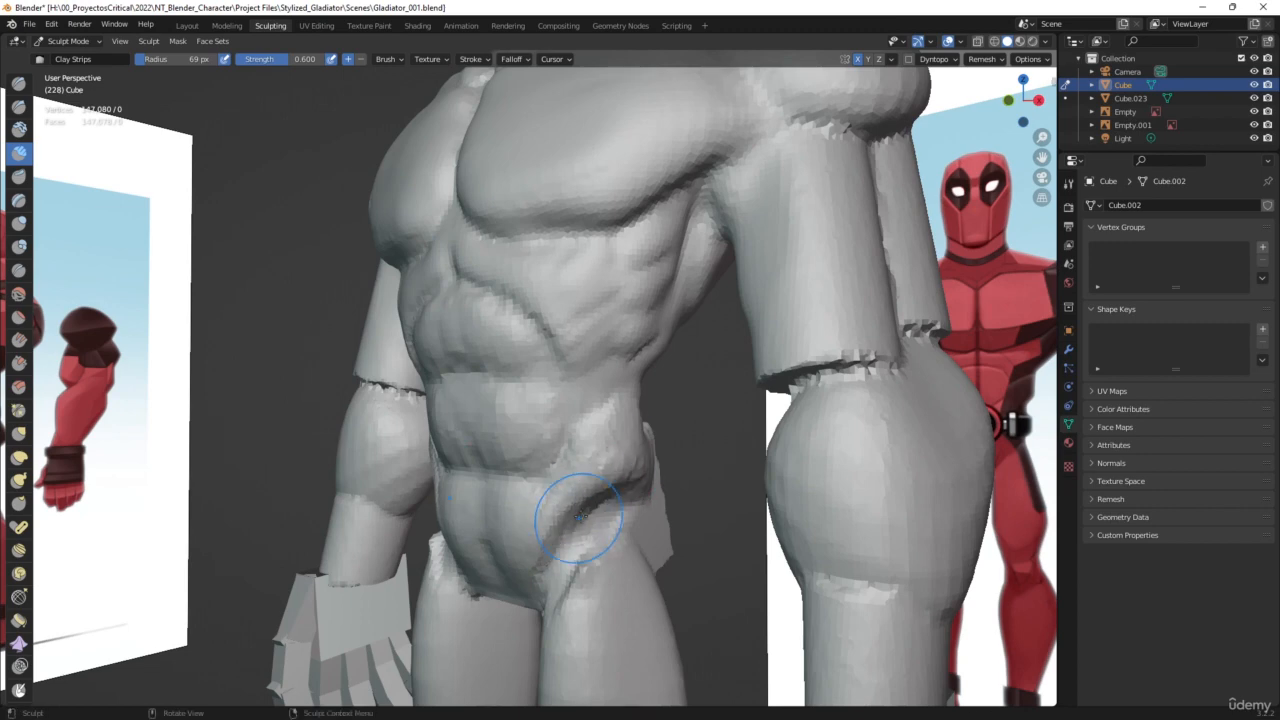
Shape the diagonal transition from the obliques across the hips and upper thighs towards the groin with Clay Strips
{"action": "middle_click_drag", "start_coordinate": [580, 515], "coordinate": [705, 395]}
{"action": "left_click_drag", "start_coordinate": [541, 513], "coordinate": [538, 529]}
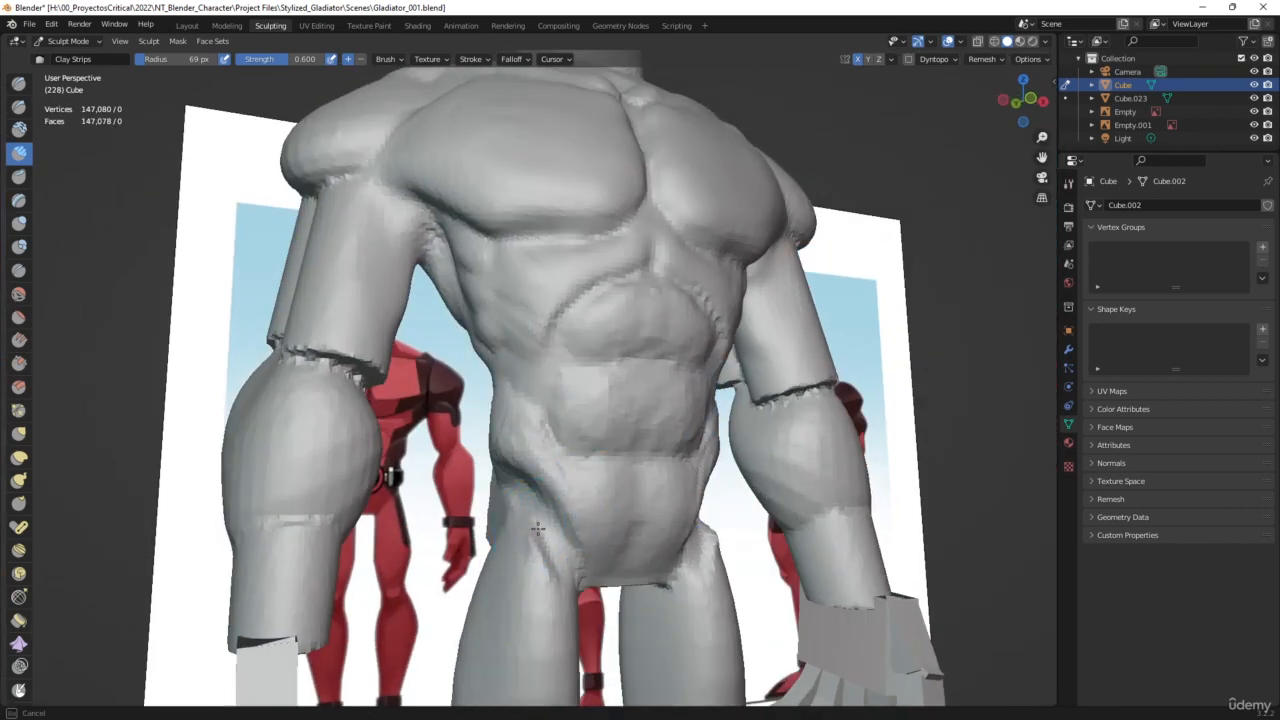
{"action": "left_click_drag", "start_coordinate": [523, 481], "coordinate": [514, 443]}
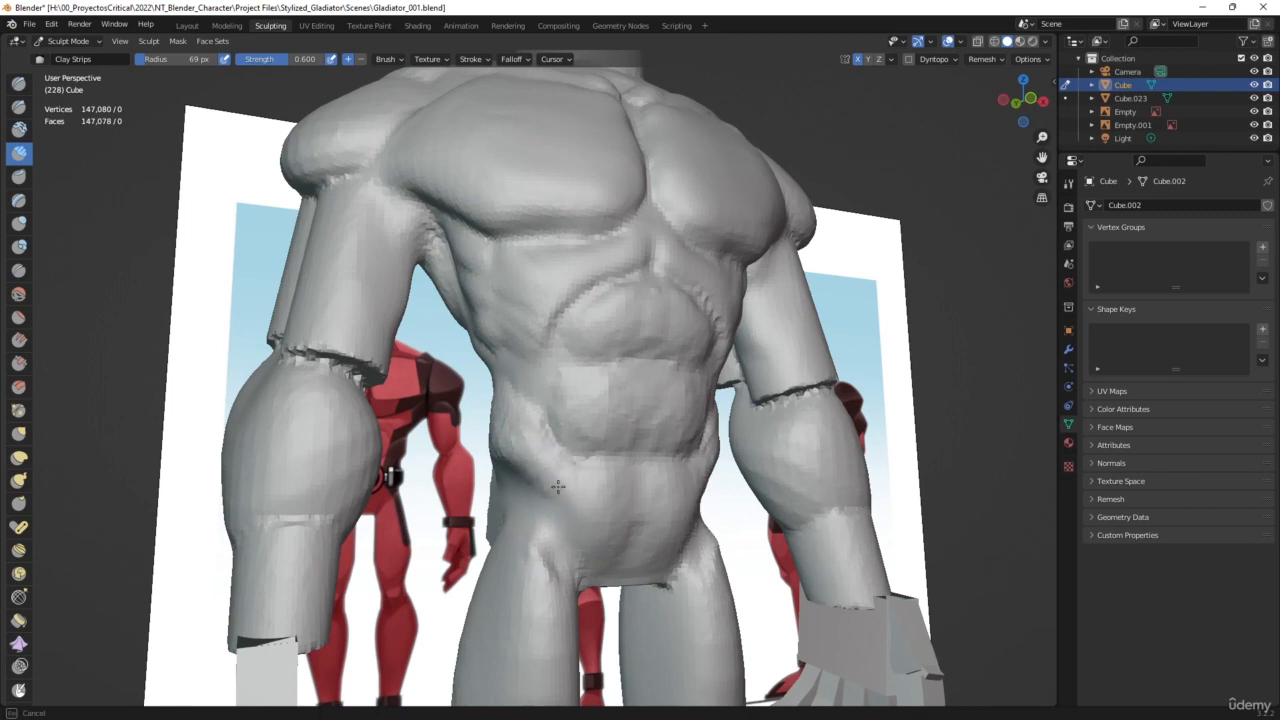
{"action": "mouse_move", "coordinate": [558, 487]}
{"action": "left_mouse_down"}
{"action": "mouse_move", "coordinate": [562, 503]}
{"action": "mouse_move", "coordinate": [537, 504]}
{"action": "left_mouse_up"}
{"action": "mouse_move", "coordinate": [674, 505]}
{"action": "middle_mouse_down"}
{"action": "mouse_move", "coordinate": [651, 528]}
{"action": "mouse_move", "coordinate": [714, 491]}
{"action": "mouse_move", "coordinate": [680, 530]}
{"action": "mouse_move", "coordinate": [698, 522]}
{"action": "mouse_move", "coordinate": [686, 452]}
{"action": "middle_mouse_up"}
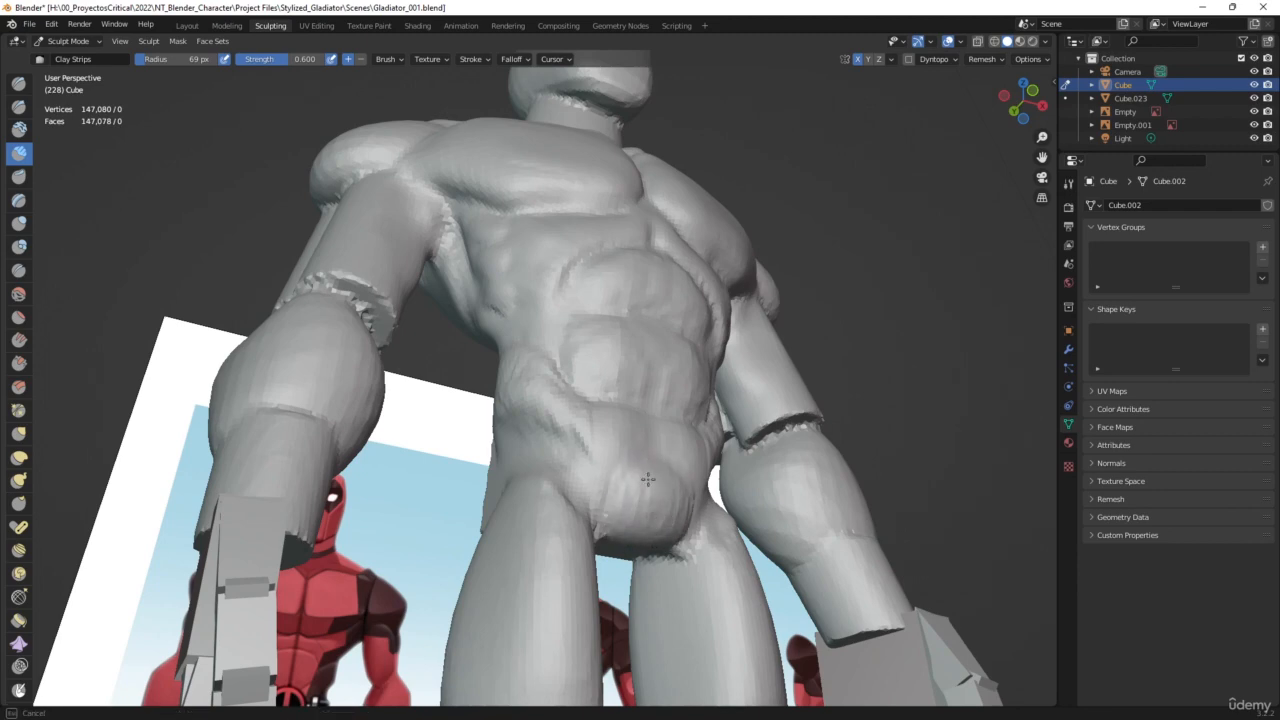
Add volume to the lower abdomen and pubic area and blend its edges into the upper thighs with Clay Strips
{"action": "middle_click_drag", "start_coordinate": [677, 400], "coordinate": [646, 457]}
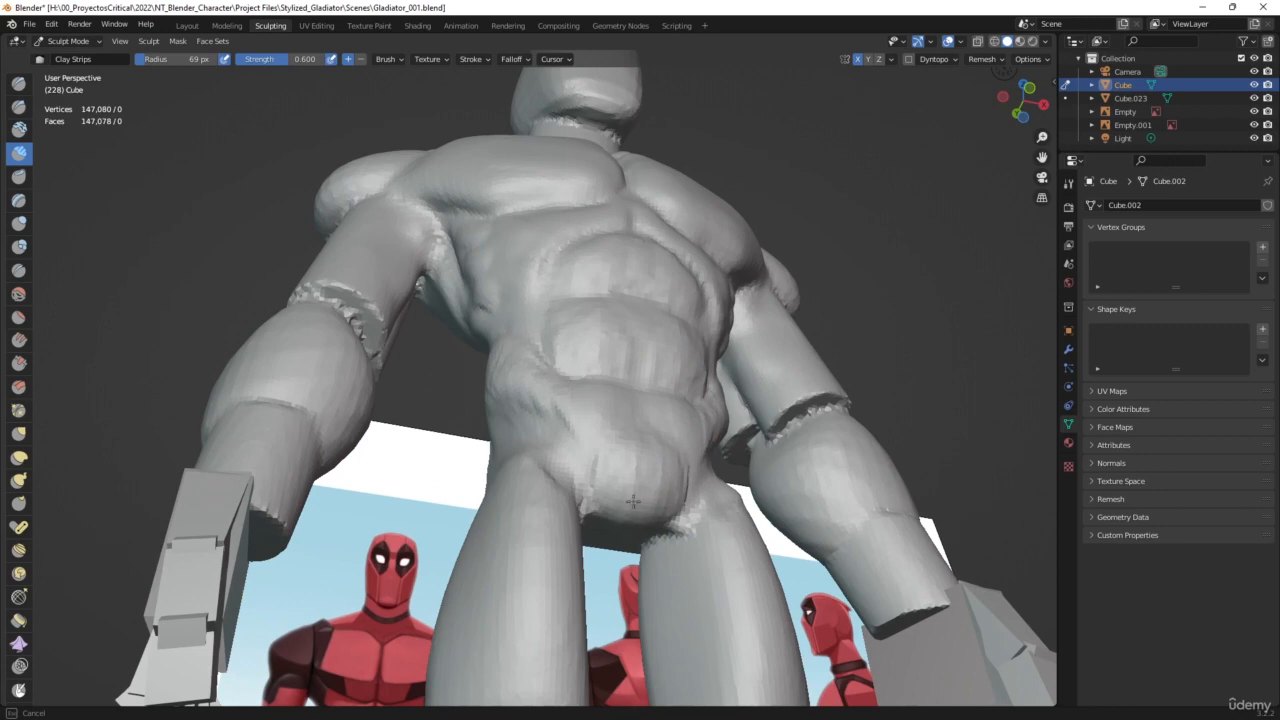
{"action": "middle_click_drag", "start_coordinate": [633, 500], "coordinate": [699, 482]}
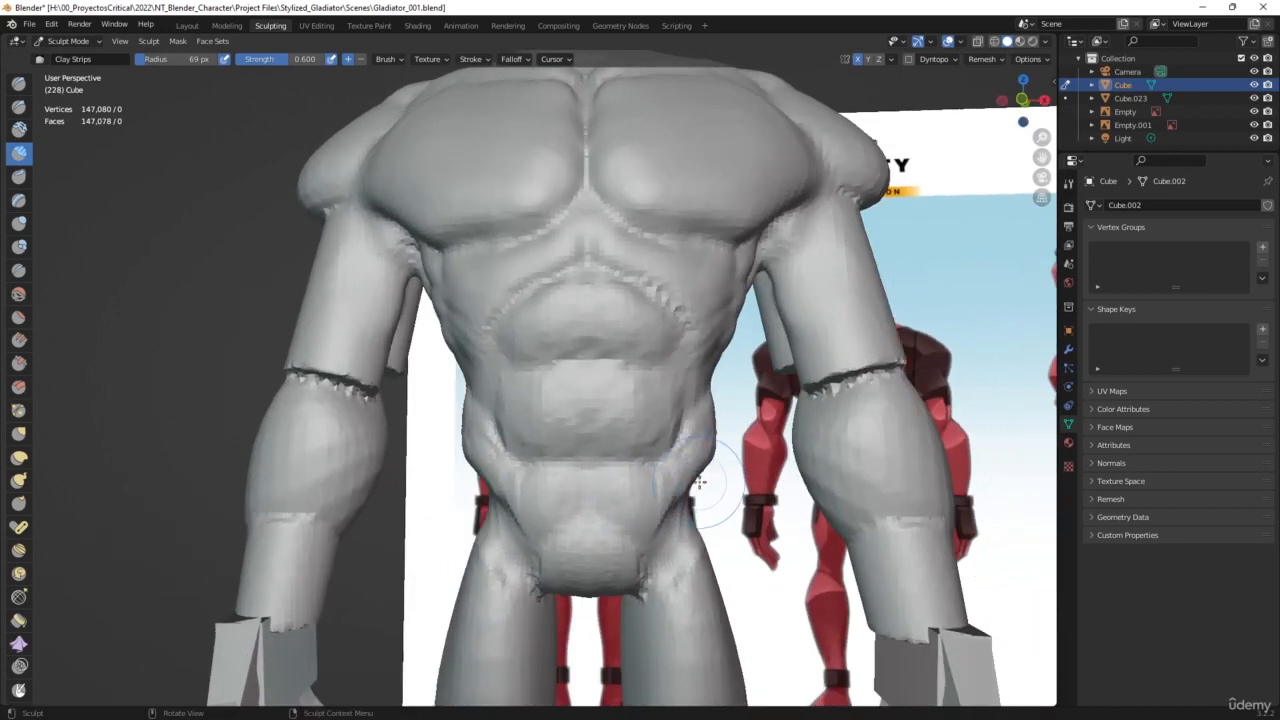
{"action": "left_click_drag", "start_coordinate": [604, 528], "coordinate": [595, 523]}
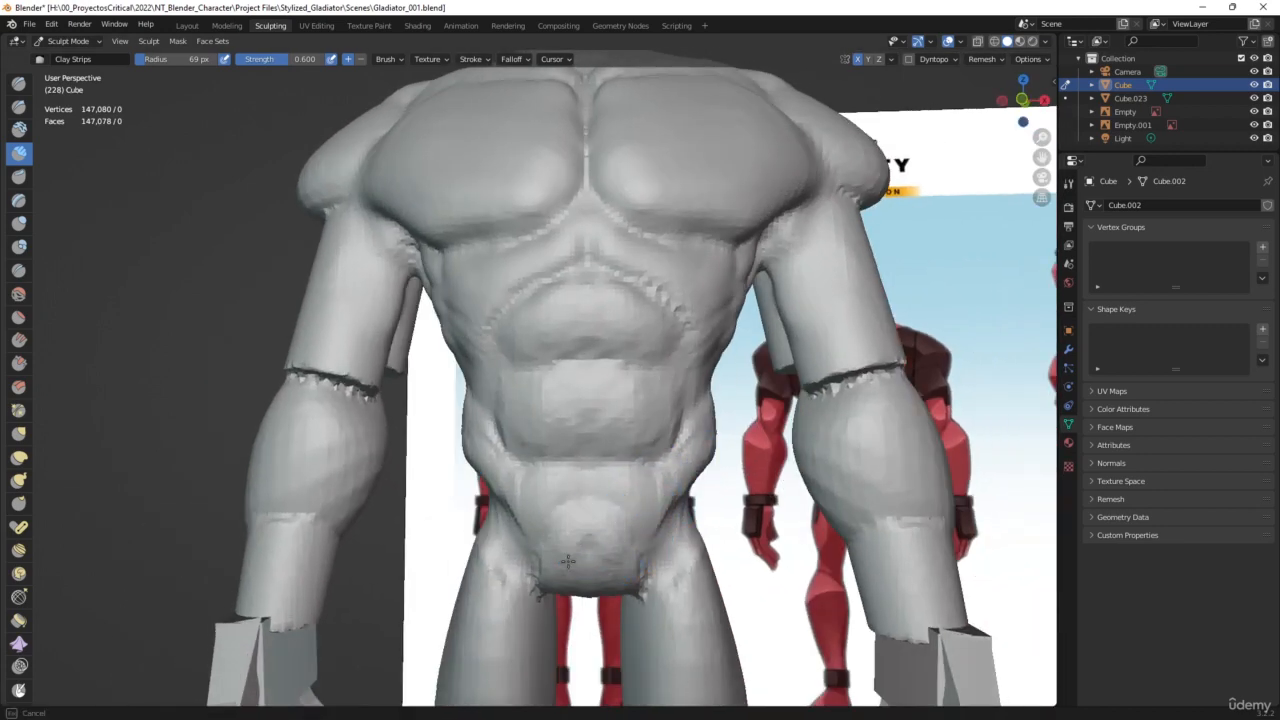
{"action": "mouse_move", "coordinate": [571, 575]}
{"action": "left_mouse_down"}
{"action": "mouse_move", "coordinate": [559, 494]}
{"action": "mouse_move", "coordinate": [586, 557]}
{"action": "left_mouse_up"}
{"action": "mouse_move", "coordinate": [586, 557]}
{"action": "middle_mouse_down"}
{"action": "mouse_move", "coordinate": [851, 467]}
{"action": "mouse_move", "coordinate": [654, 378]}
{"action": "middle_mouse_up"}
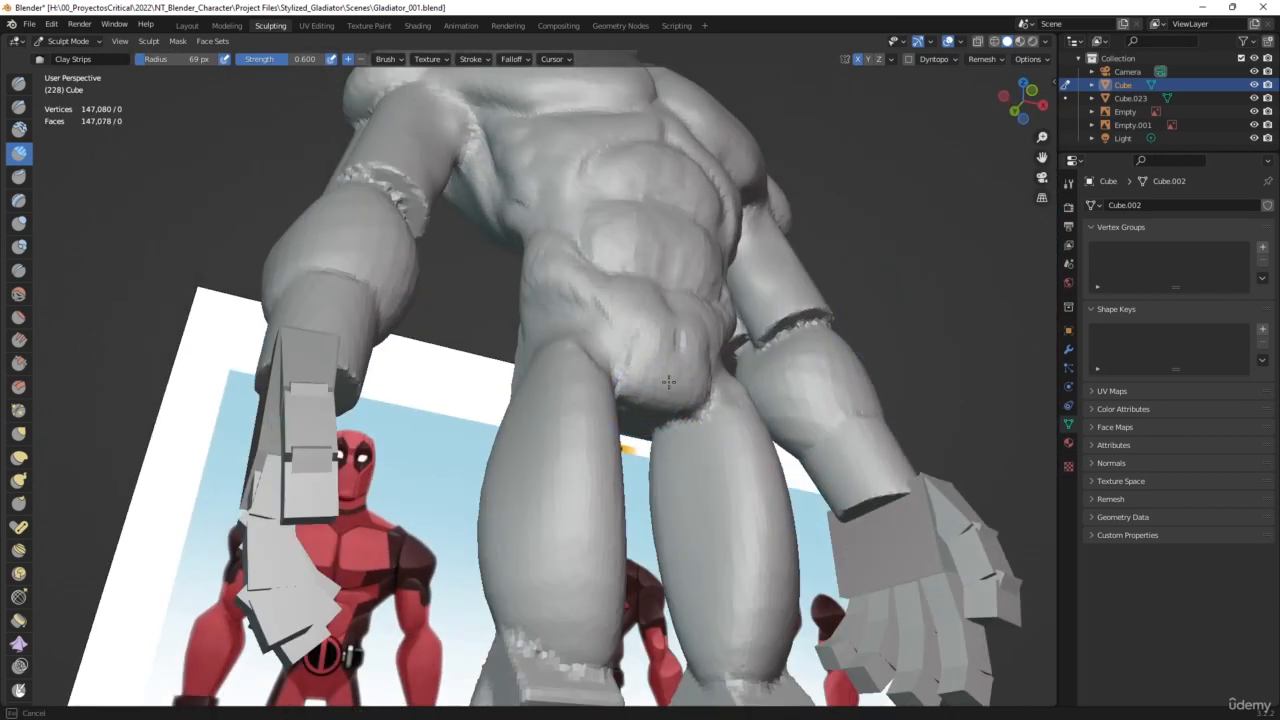
{"action": "middle_click_drag", "start_coordinate": [714, 325], "coordinate": [620, 410]}
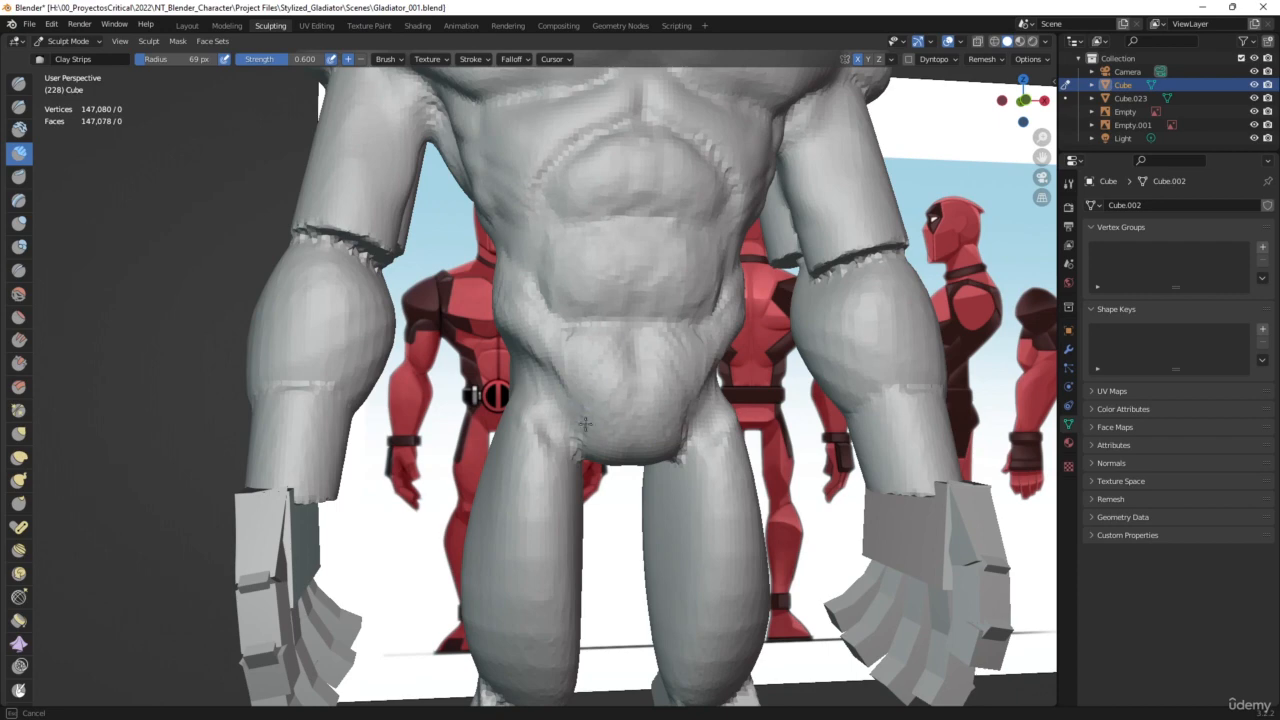
{"action": "left_click_drag", "start_coordinate": [585, 424], "coordinate": [579, 419]}
{"action": "mouse_move", "coordinate": [746, 399]}
{"action": "middle_mouse_down"}
{"action": "mouse_move", "coordinate": [652, 383]}
{"action": "mouse_move", "coordinate": [673, 400]}
{"action": "middle_mouse_up"}
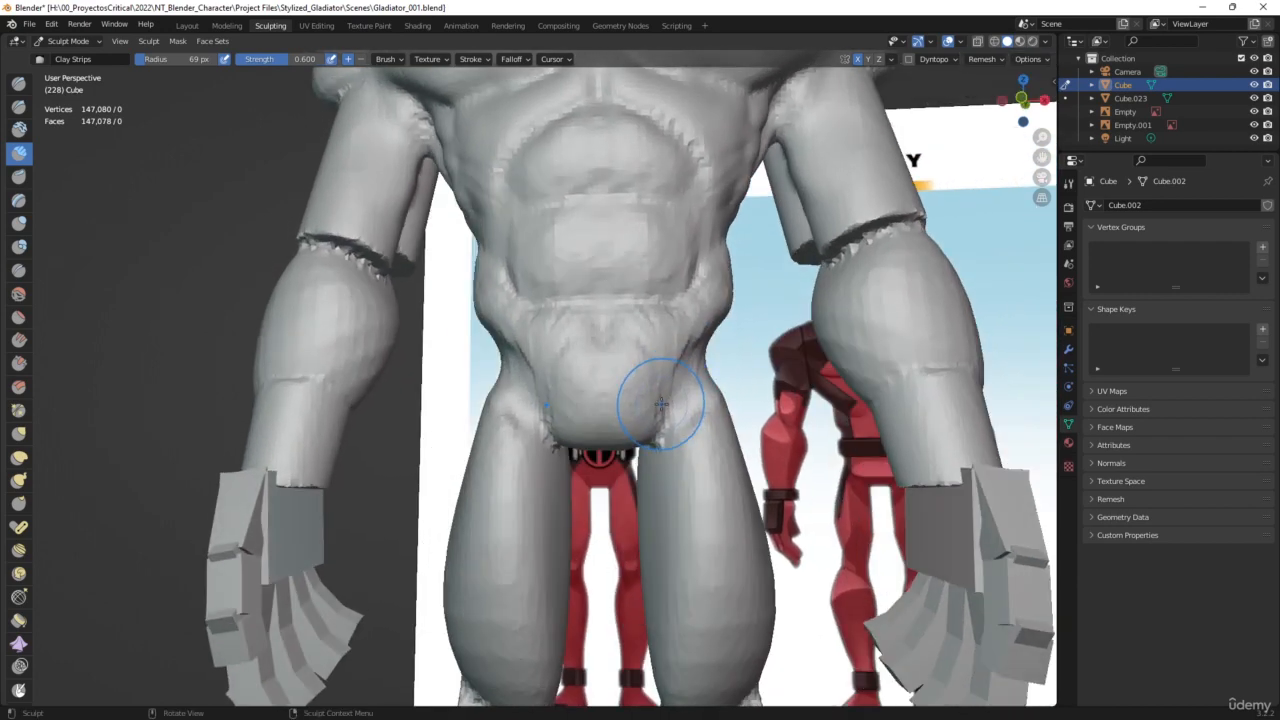
Adjust the groin and inner upper thigh contour using the Grab brush with a 145 px radius
{"action": "left_click", "coordinate": [18, 433]}
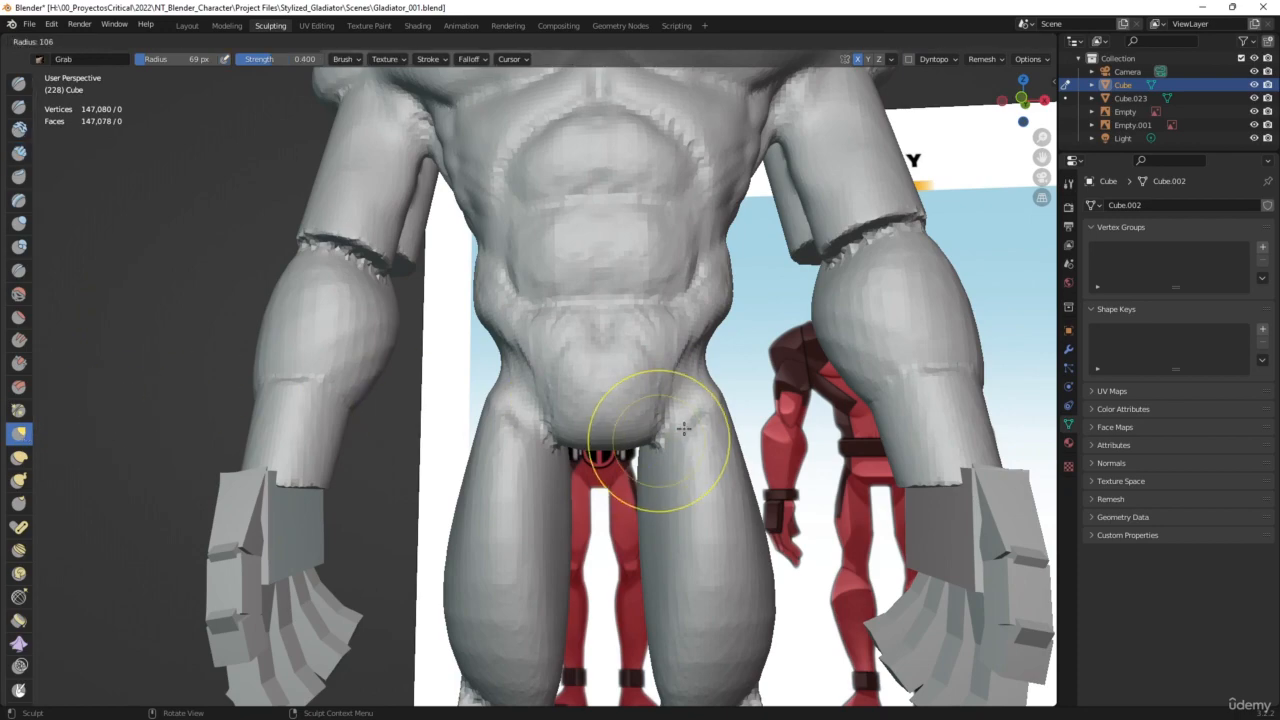
{"action": "left_click_drag", "start_coordinate": [702, 416], "coordinate": [654, 433]}
{"action": "mouse_move", "coordinate": [654, 433]}
{"action": "middle_mouse_down"}
{"action": "mouse_move", "coordinate": [606, 451]}
{"action": "mouse_move", "coordinate": [663, 457]}
{"action": "mouse_move", "coordinate": [720, 517]}
{"action": "mouse_move", "coordinate": [851, 471]}
{"action": "mouse_move", "coordinate": [771, 457]}
{"action": "middle_mouse_up"}
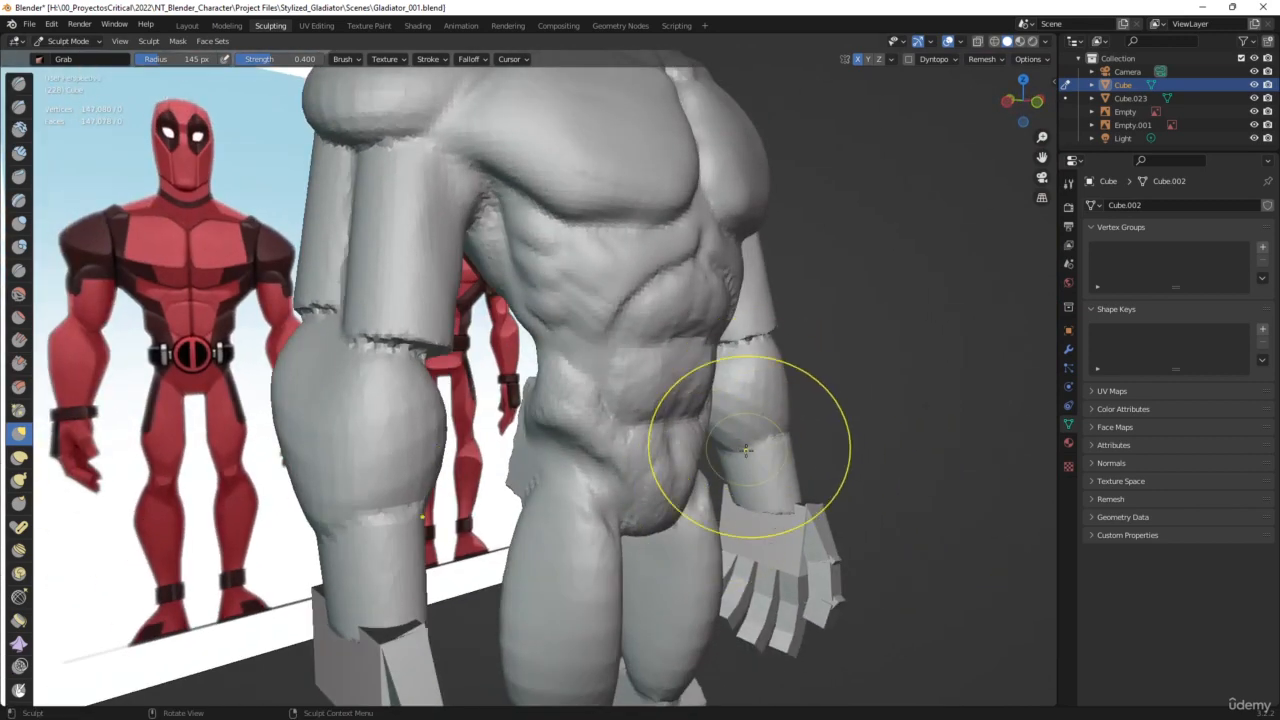
Refine the lower abdomen, hip crease and upper thigh transition with Clay Strips, using a 77 px and then a 73 px radius
{"action": "middle_click_drag", "start_coordinate": [700, 414], "coordinate": [671, 400]}
{"action": "middle_click_drag", "start_coordinate": [663, 491], "coordinate": [695, 413]}
{"action": "key", "text": "b"}
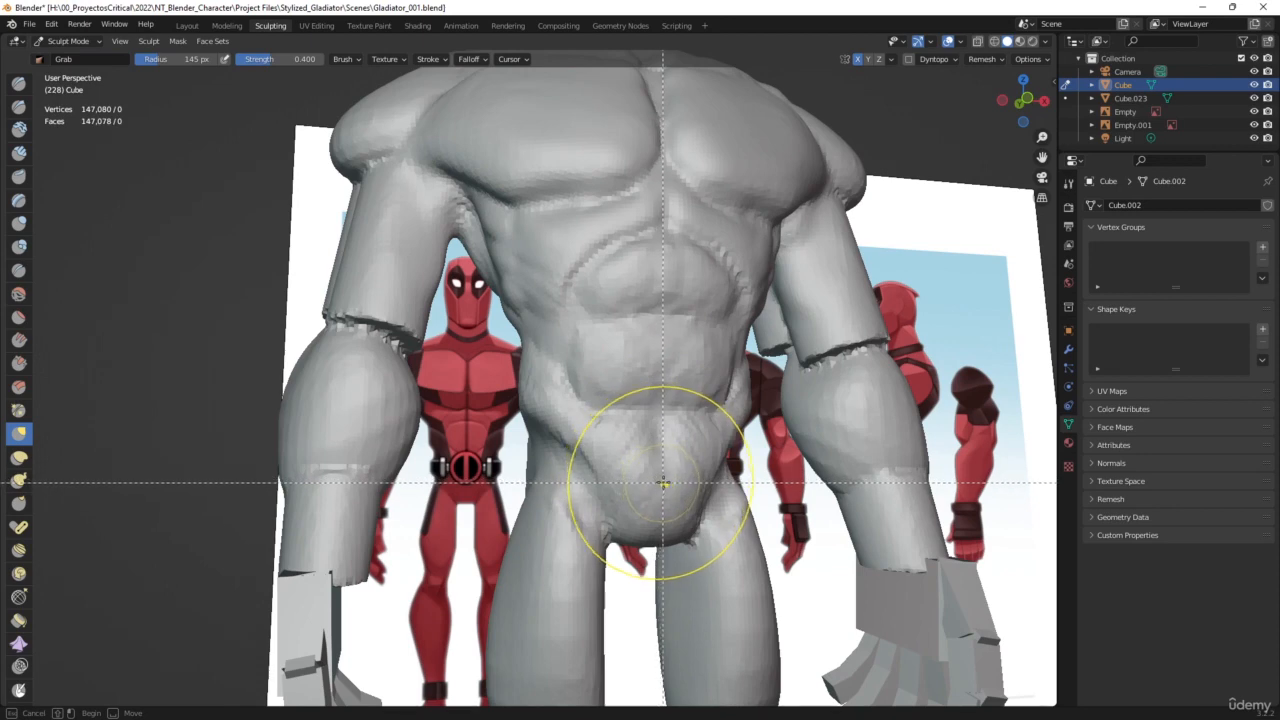
{"action": "key", "text": "Escape"}
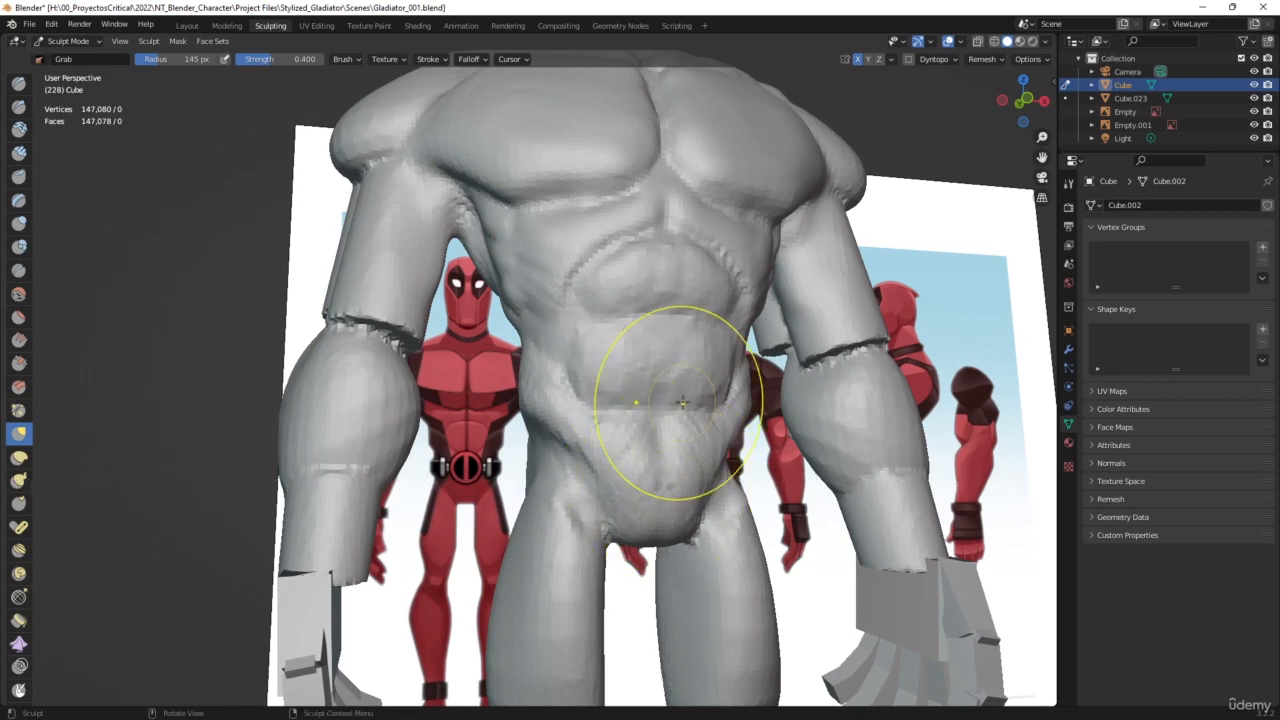
{"action": "left_click", "coordinate": [24, 152]}
{"action": "middle_click_drag", "start_coordinate": [618, 372], "coordinate": [656, 474]}
{"action": "key", "text": "f"}
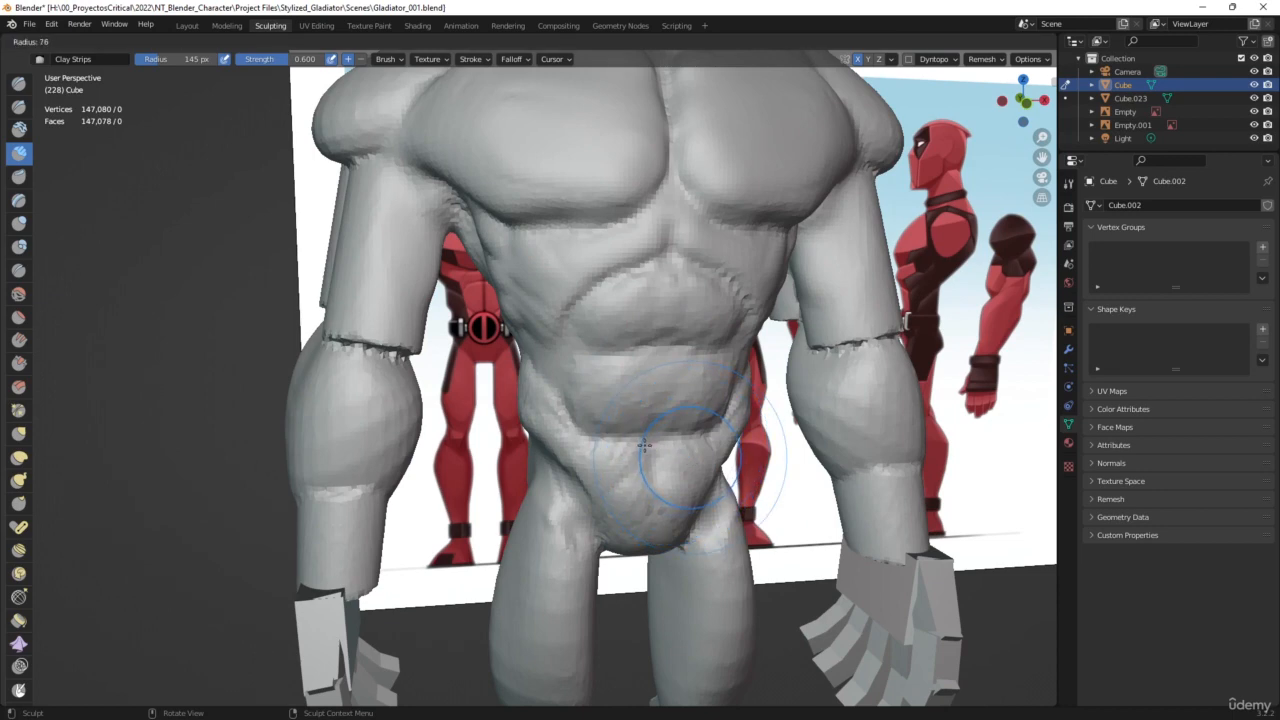
{"action": "left_click", "coordinate": [617, 519]}
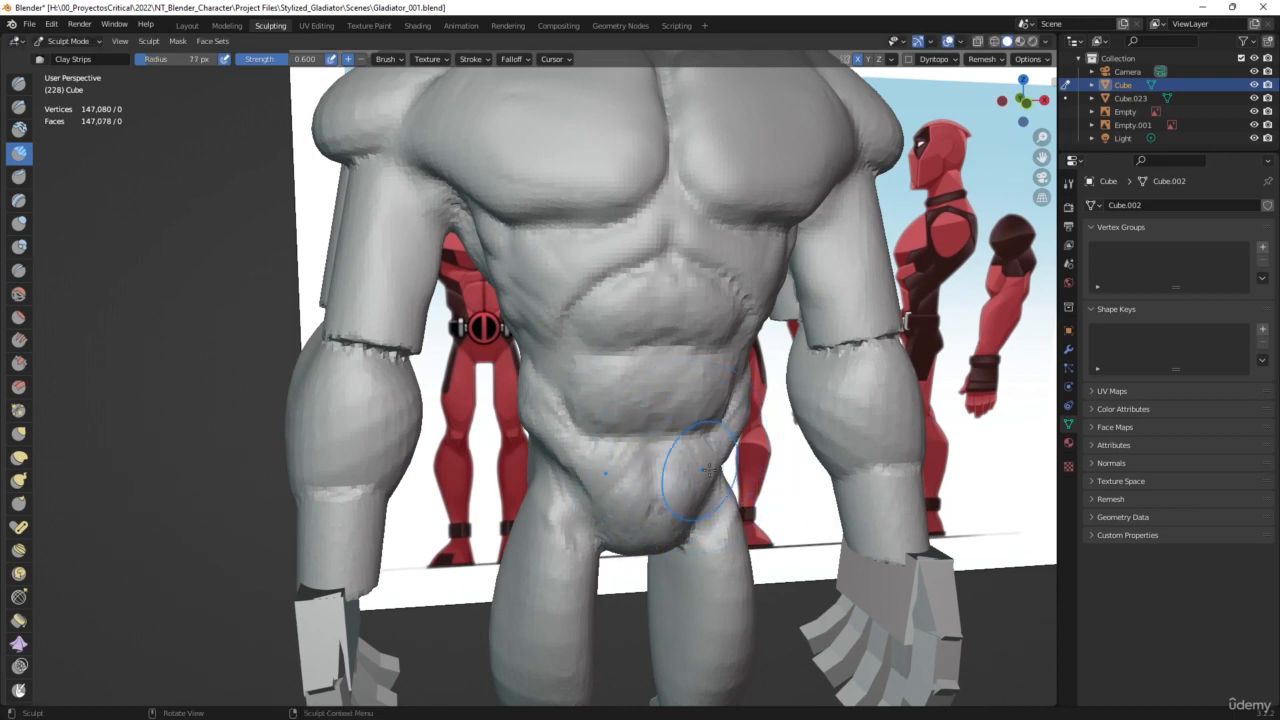
{"action": "middle_click_drag", "start_coordinate": [665, 470], "coordinate": [680, 486]}
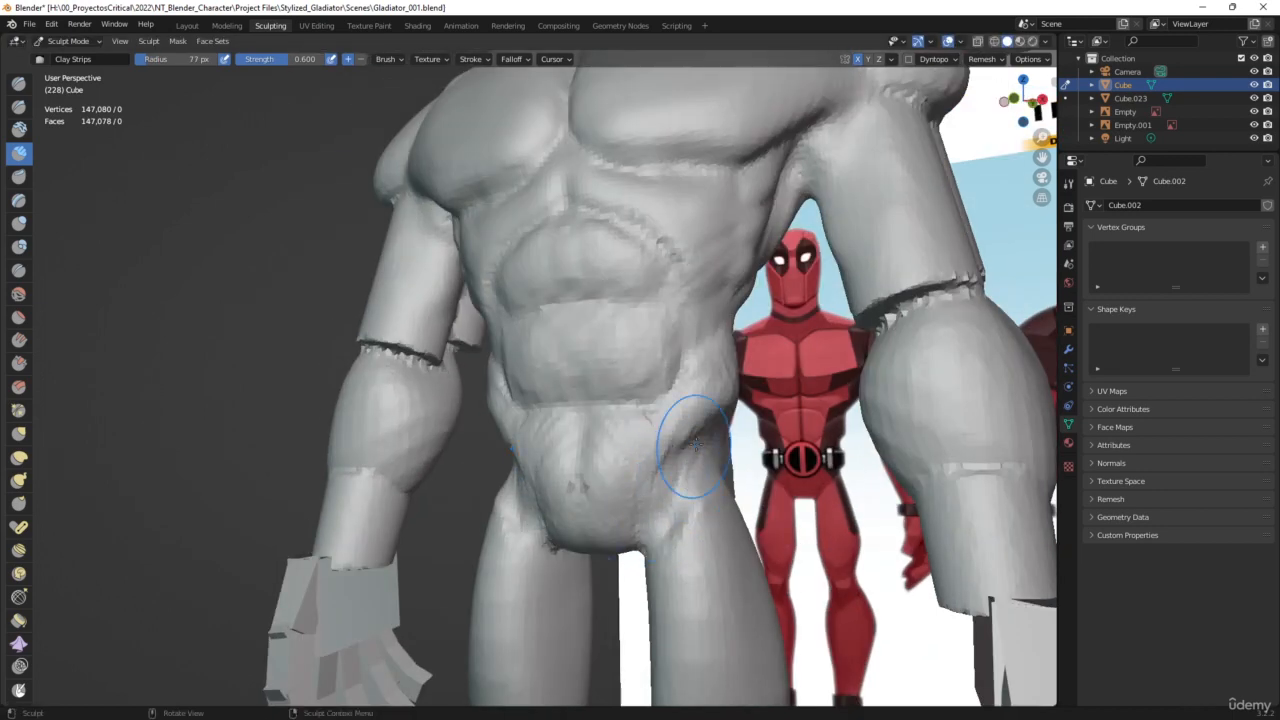
{"action": "middle_click_drag", "start_coordinate": [694, 443], "coordinate": [752, 540]}
{"action": "key", "text": "f"}
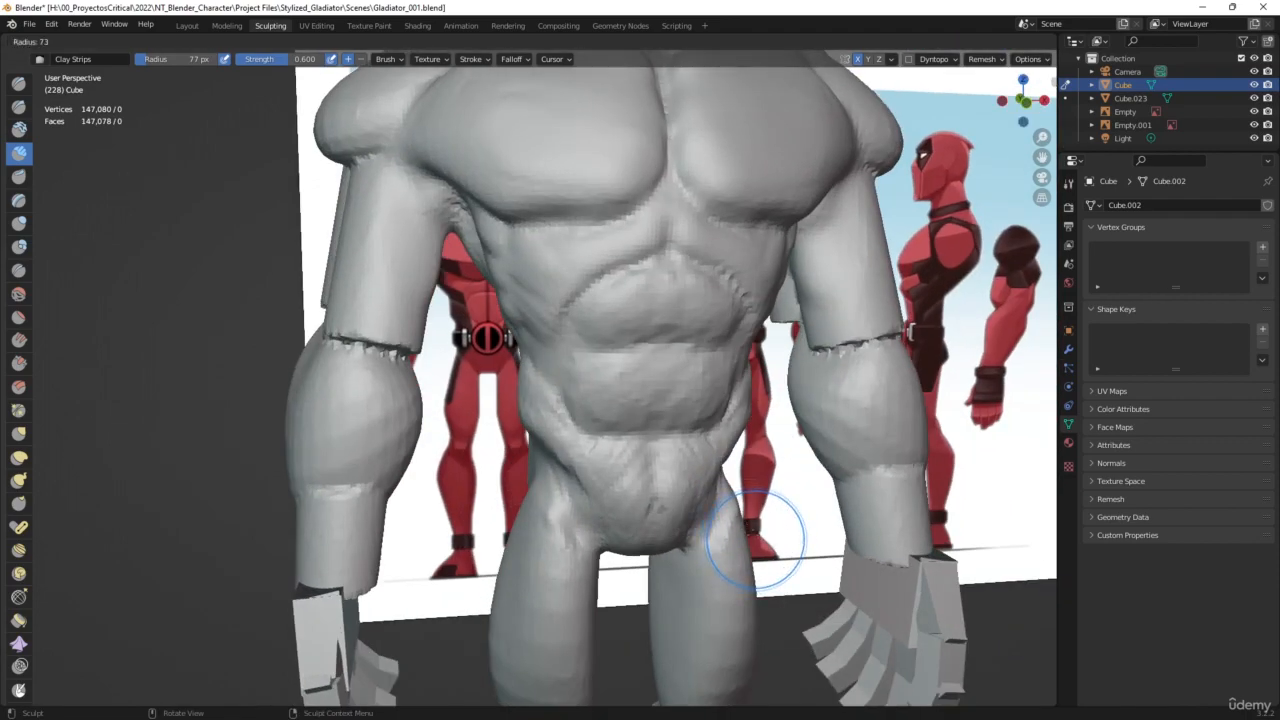
{"action": "left_click", "coordinate": [750, 537]}
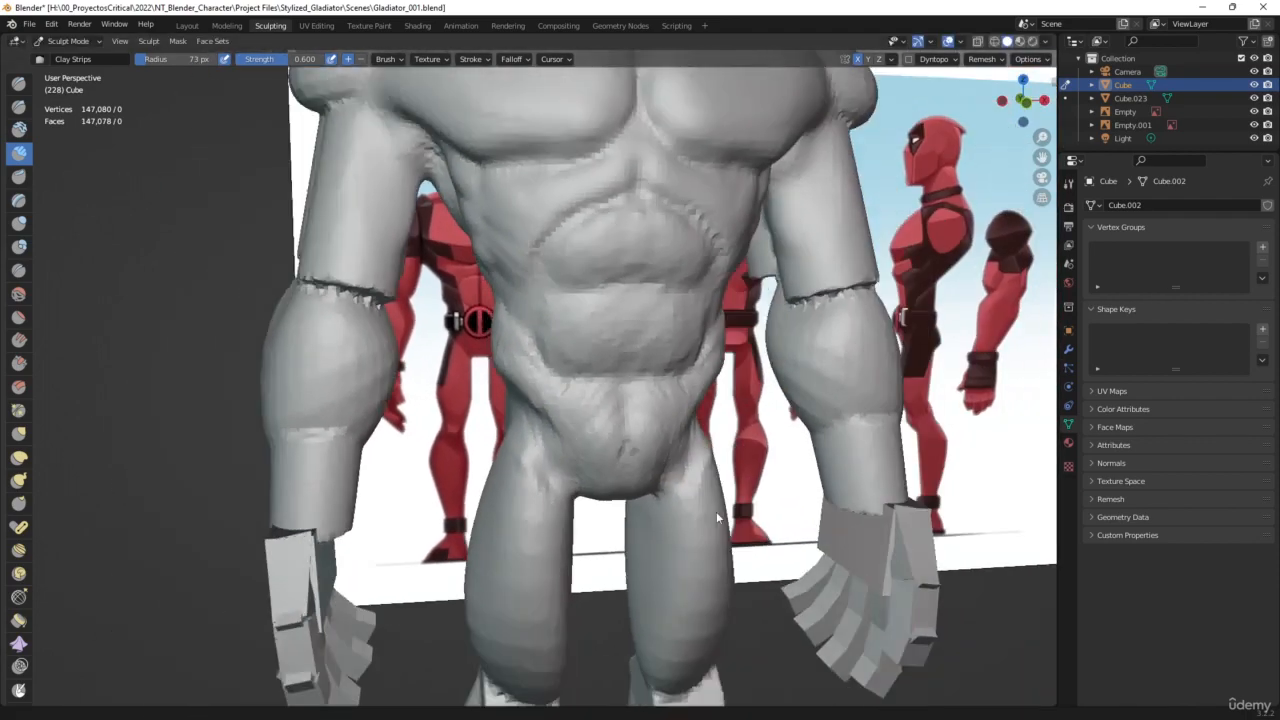
Examine the whole figure from the front and sides, comparing its torso and shoulder proportions with the reference images
{"action": "scroll", "coordinate": [716, 511], "scroll_direction": "down", "scroll_amount": 5}
{"action": "middle_click_drag", "start_coordinate": [752, 514], "coordinate": [719, 535]}
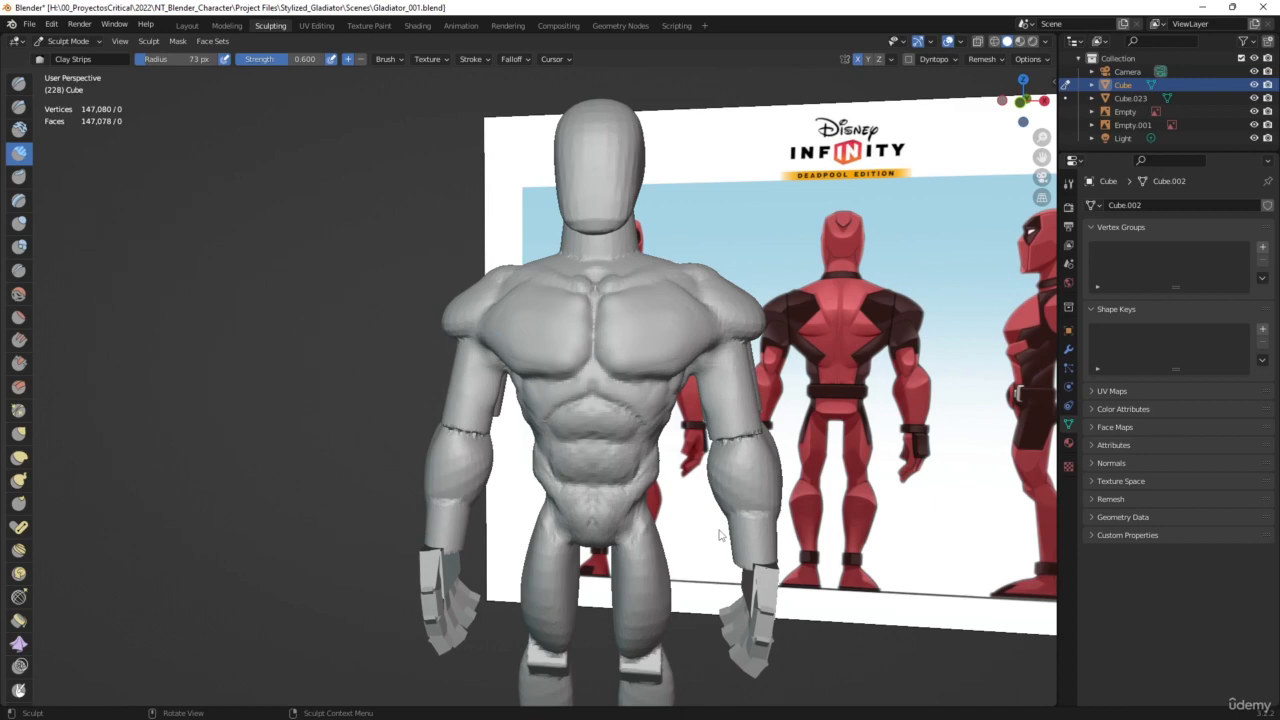
{"action": "middle_click_drag", "start_coordinate": [714, 490], "coordinate": [776, 480]}
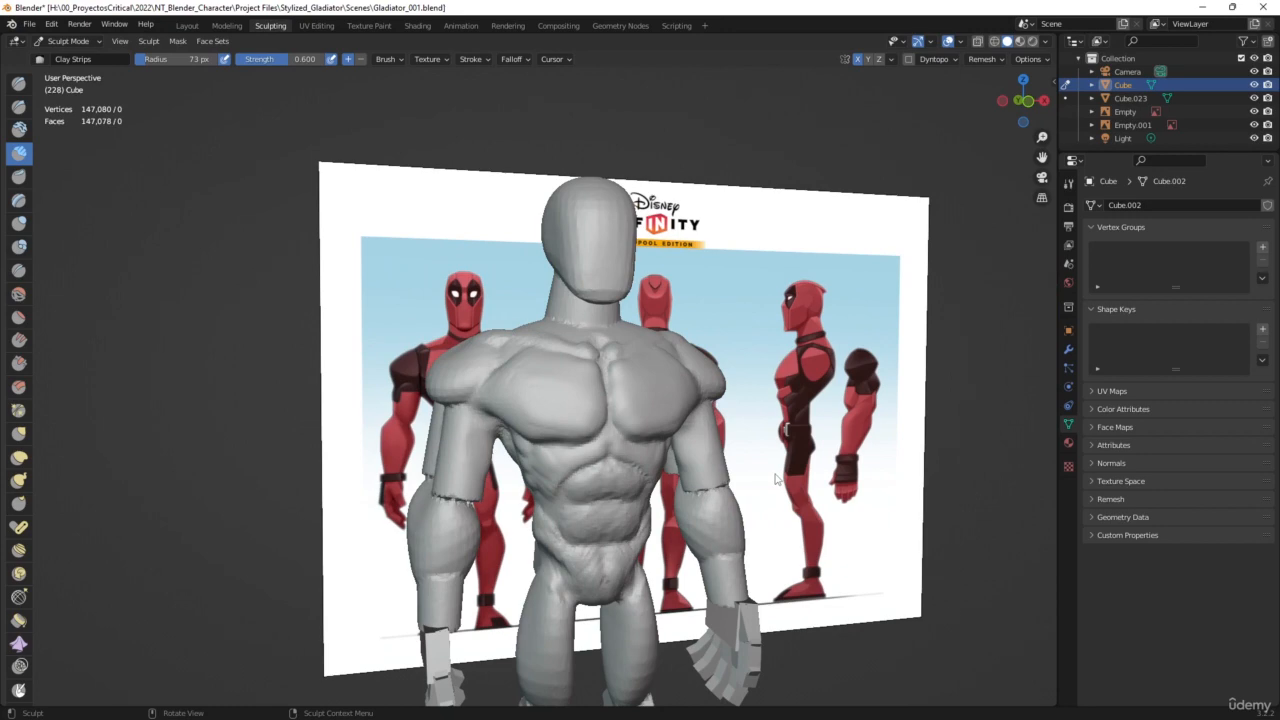
{"action": "middle_click_drag", "start_coordinate": [729, 514], "coordinate": [777, 543]}
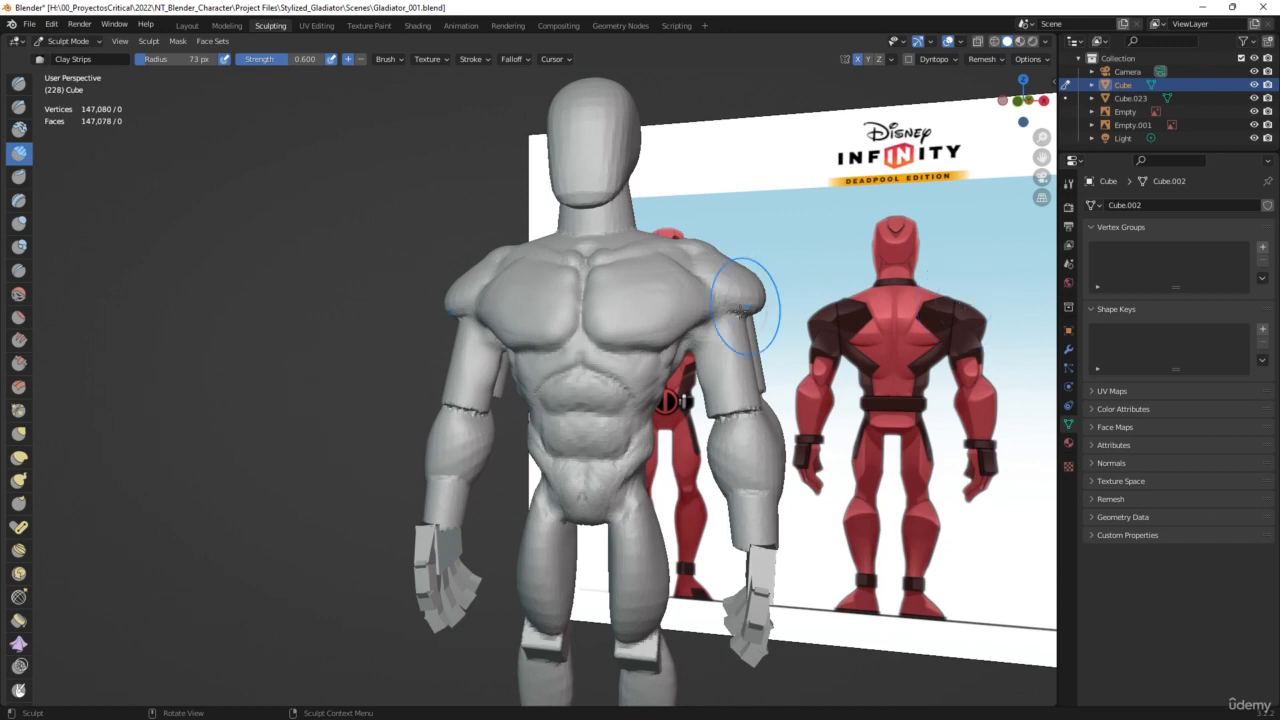
{"action": "middle_click_drag", "start_coordinate": [737, 286], "coordinate": [686, 300]}
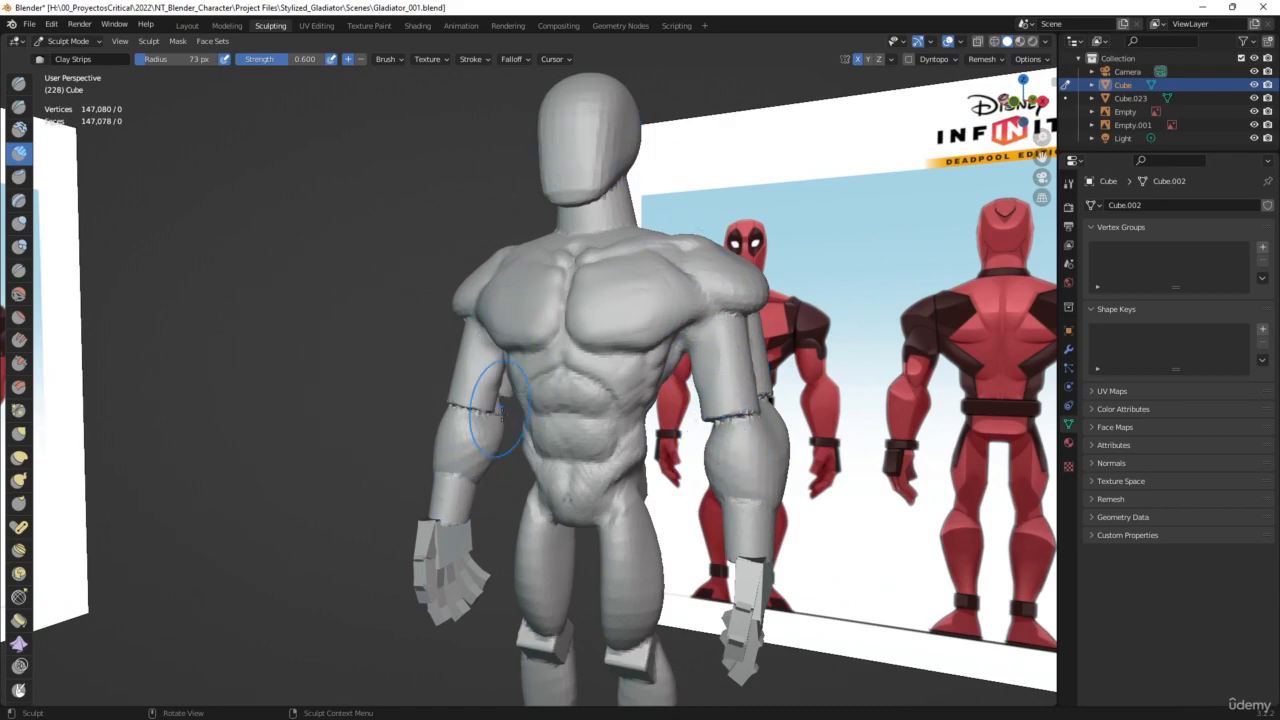
{"action": "mouse_move", "coordinate": [686, 471]}
{"action": "middle_mouse_down"}
{"action": "mouse_move", "coordinate": [657, 543]}
{"action": "mouse_move", "coordinate": [776, 487]}
{"action": "mouse_move", "coordinate": [749, 400]}
{"action": "mouse_move", "coordinate": [680, 429]}
{"action": "mouse_move", "coordinate": [688, 395]}
{"action": "mouse_move", "coordinate": [650, 385]}
{"action": "mouse_move", "coordinate": [766, 535]}
{"action": "mouse_move", "coordinate": [739, 487]}
{"action": "mouse_move", "coordinate": [749, 429]}
{"action": "mouse_move", "coordinate": [691, 423]}
{"action": "mouse_move", "coordinate": [770, 383]}
{"action": "middle_mouse_up"}
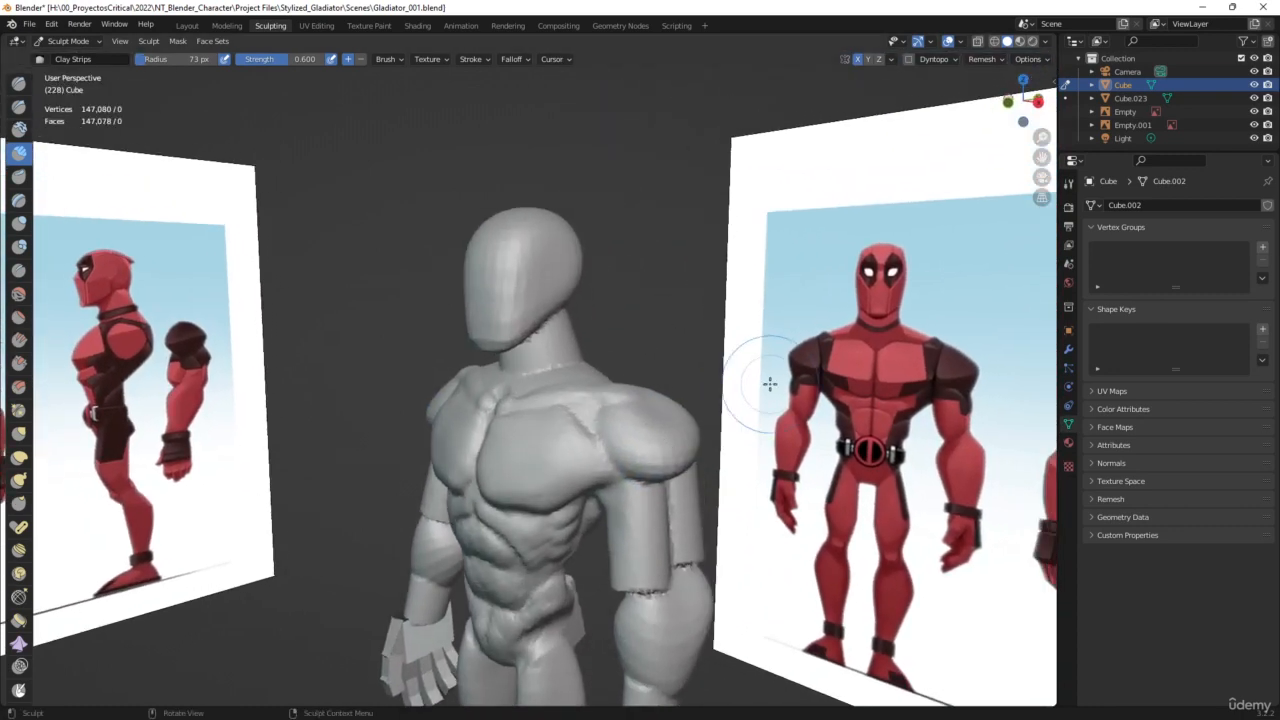
Build up the front and top of the deltoids with Clay Strips at a 73 px radius, separating them from the chest
{"action": "middle_click_drag", "start_coordinate": [677, 443], "coordinate": [658, 512]}
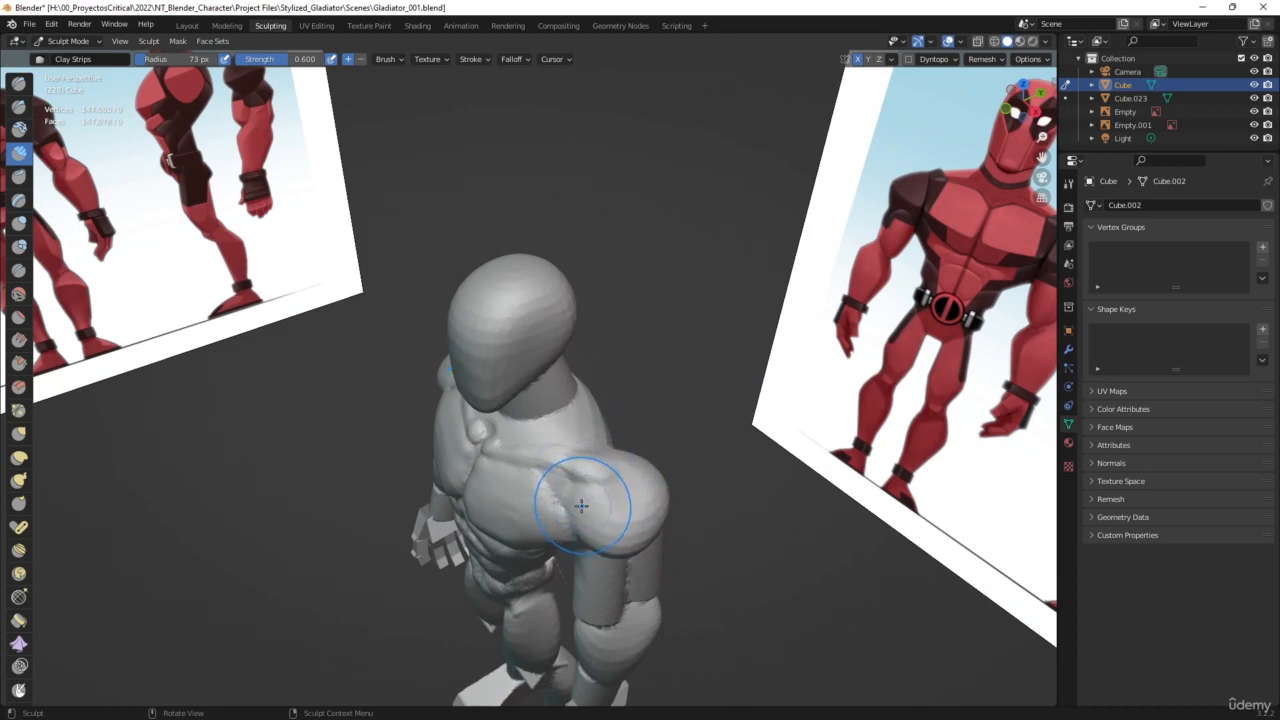
{"action": "mouse_move", "coordinate": [582, 505]}
{"action": "left_mouse_down"}
{"action": "mouse_move", "coordinate": [607, 496]}
{"action": "mouse_move", "coordinate": [607, 535]}
{"action": "left_mouse_up"}
{"action": "middle_click_drag", "start_coordinate": [602, 500], "coordinate": [626, 449]}
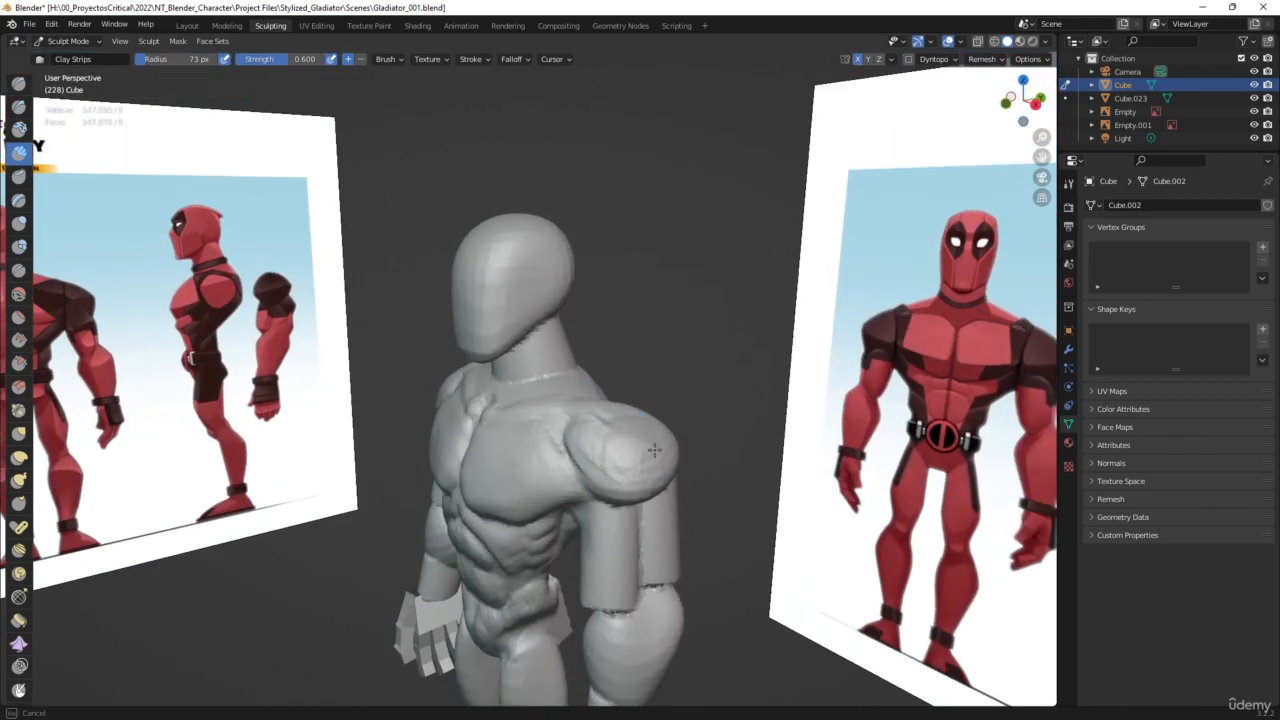
{"action": "mouse_move", "coordinate": [645, 479]}
{"action": "left_mouse_down"}
{"action": "mouse_move", "coordinate": [613, 491]}
{"action": "mouse_move", "coordinate": [625, 479]}
{"action": "left_mouse_up"}
{"action": "mouse_move", "coordinate": [670, 367]}
{"action": "middle_mouse_down"}
{"action": "mouse_move", "coordinate": [807, 343]}
{"action": "mouse_move", "coordinate": [728, 354]}
{"action": "mouse_move", "coordinate": [623, 477]}
{"action": "middle_mouse_up"}
{"action": "mouse_move", "coordinate": [623, 477]}
{"action": "left_mouse_down"}
{"action": "mouse_move", "coordinate": [600, 496]}
{"action": "mouse_move", "coordinate": [623, 503]}
{"action": "left_mouse_up"}
Extend the deltoid volume around the outer side and back of the shoulders with Clay Strips
{"action": "middle_click_drag", "start_coordinate": [660, 450], "coordinate": [572, 462]}
{"action": "middle_click_drag", "start_coordinate": [609, 414], "coordinate": [447, 465]}
{"action": "left_click_drag", "start_coordinate": [447, 465], "coordinate": [445, 467]}
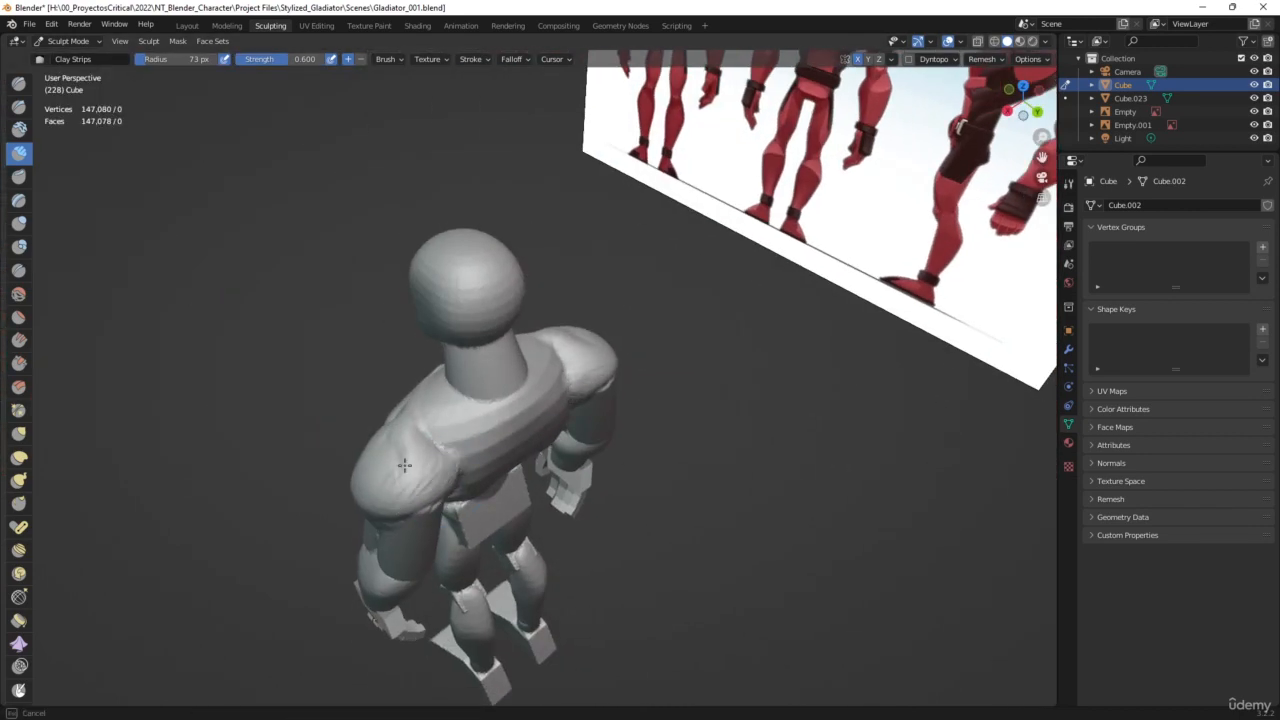
{"action": "left_click_drag", "start_coordinate": [359, 482], "coordinate": [360, 483]}
{"action": "middle_click_drag", "start_coordinate": [362, 480], "coordinate": [630, 370]}
{"action": "mouse_move", "coordinate": [745, 325]}
{"action": "middle_mouse_down"}
{"action": "mouse_move", "coordinate": [770, 358]}
{"action": "mouse_move", "coordinate": [671, 429]}
{"action": "middle_mouse_up"}
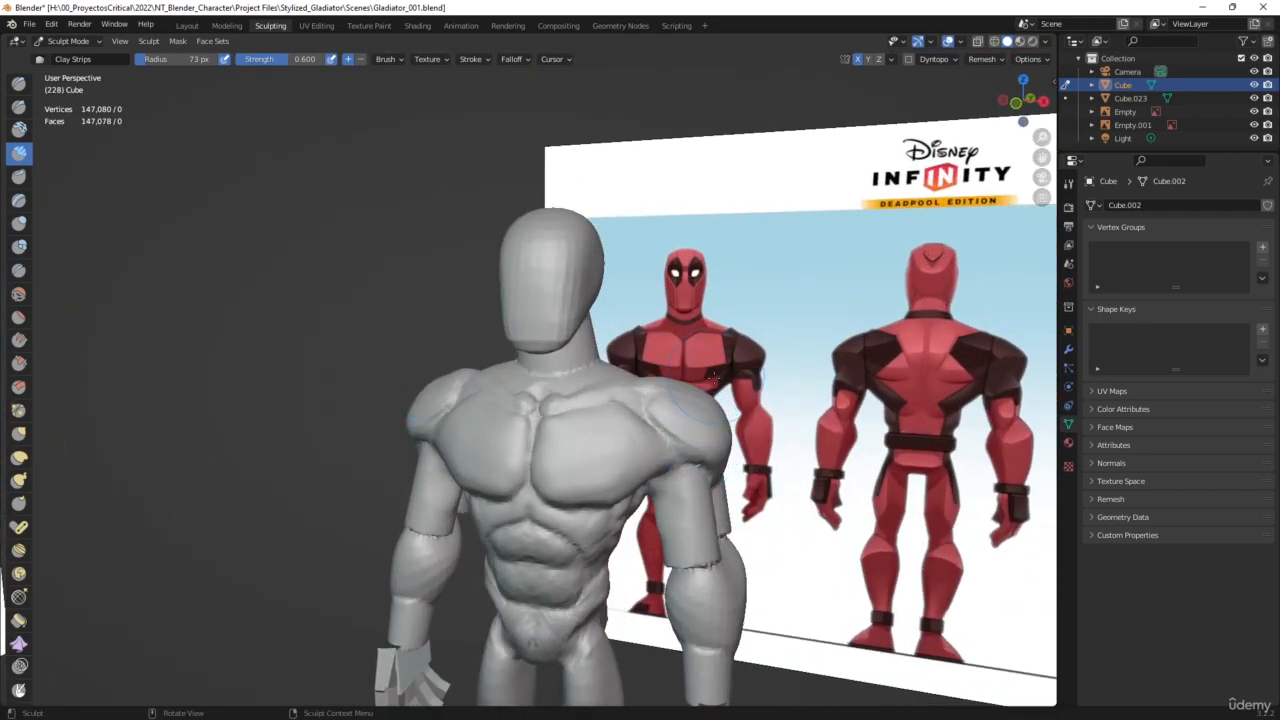
Adjust the deltoid silhouette using the Grab brush with a 102 px and then a 146 px radius
{"action": "left_click", "coordinate": [18, 433]}
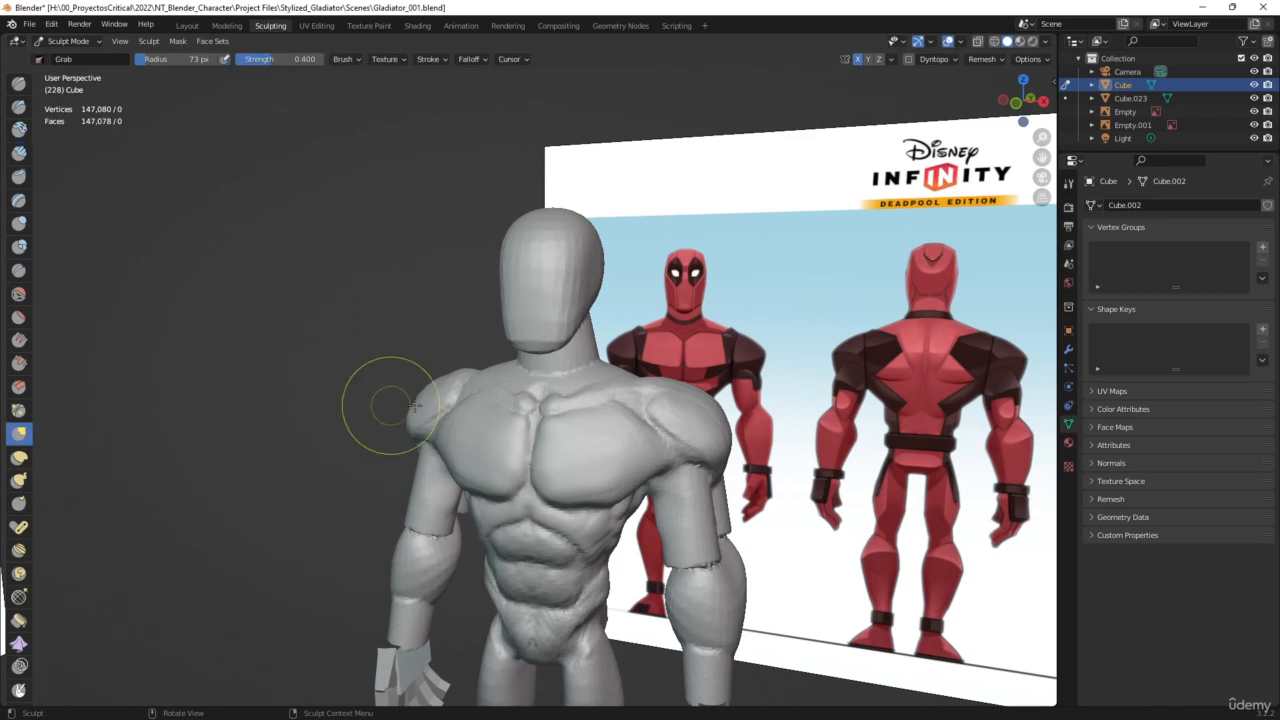
{"action": "key", "text": "f"}
{"action": "left_click", "coordinate": [706, 411]}
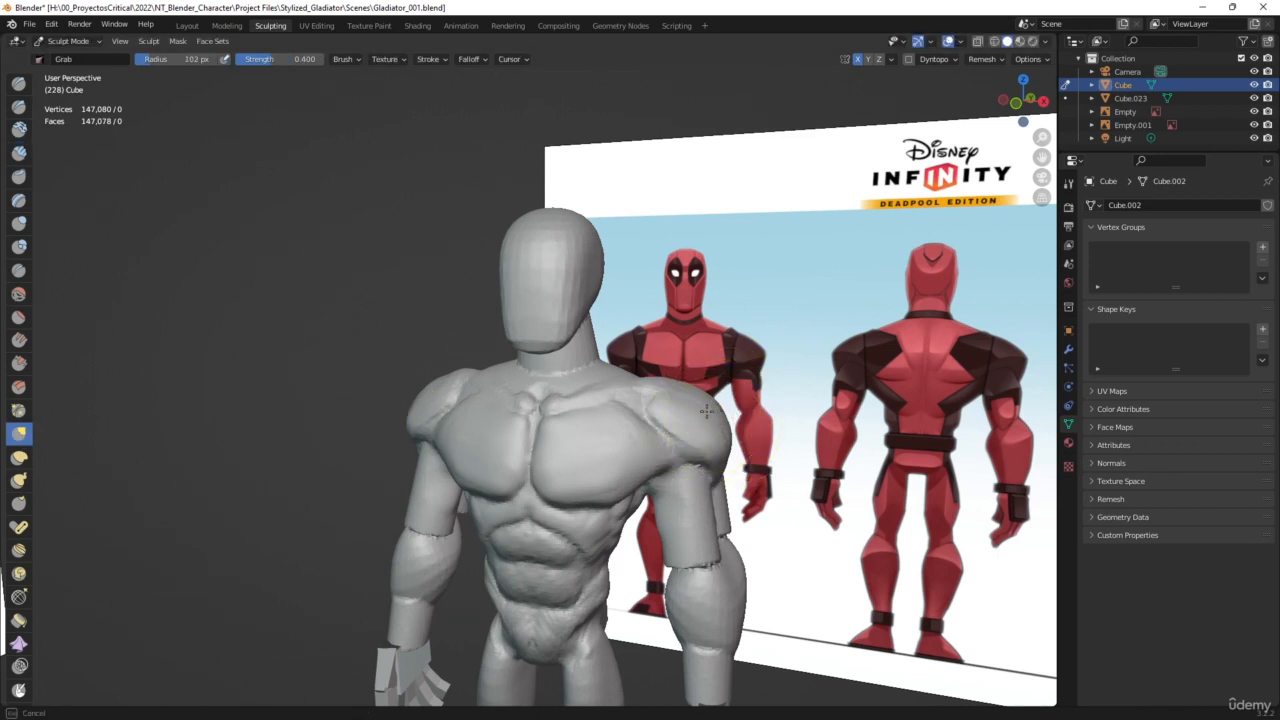
{"action": "left_click_drag", "start_coordinate": [695, 398], "coordinate": [698, 404]}
{"action": "key", "text": "f"}
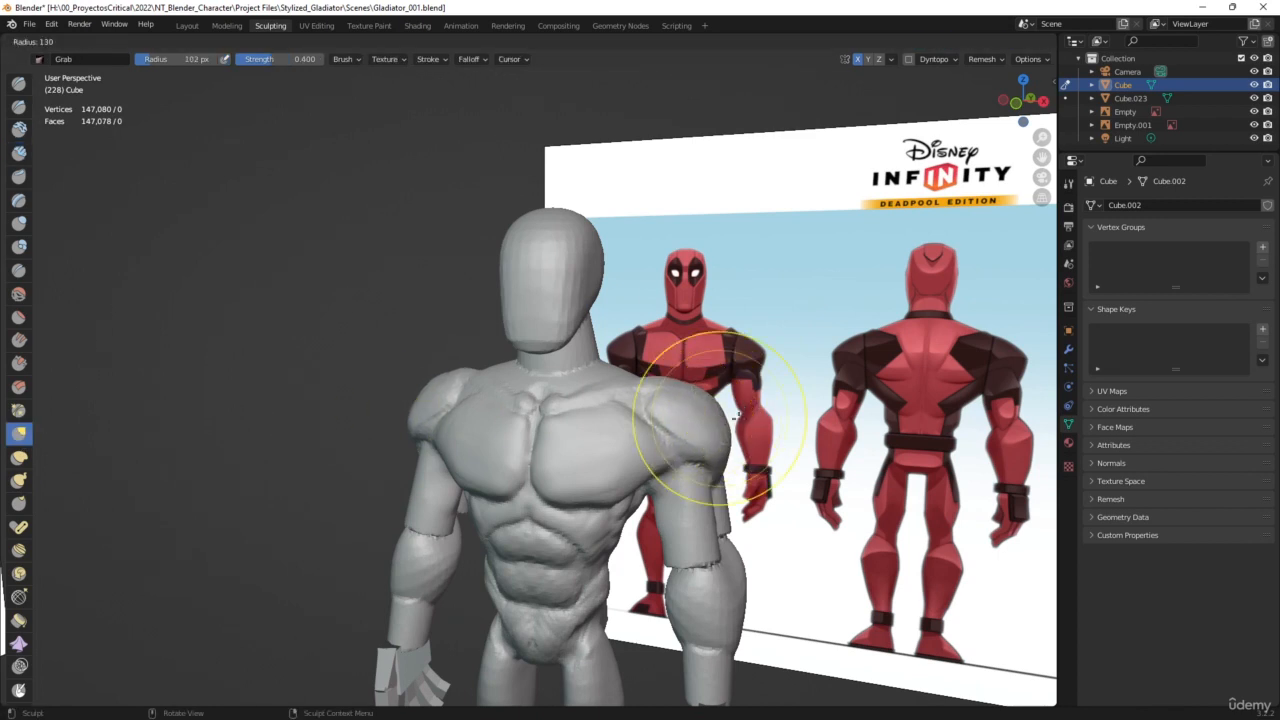
{"action": "left_click", "coordinate": [808, 421]}
{"action": "mouse_move", "coordinate": [694, 428]}
{"action": "middle_mouse_down"}
{"action": "mouse_move", "coordinate": [708, 388]}
{"action": "mouse_move", "coordinate": [540, 450]}
{"action": "middle_mouse_up"}
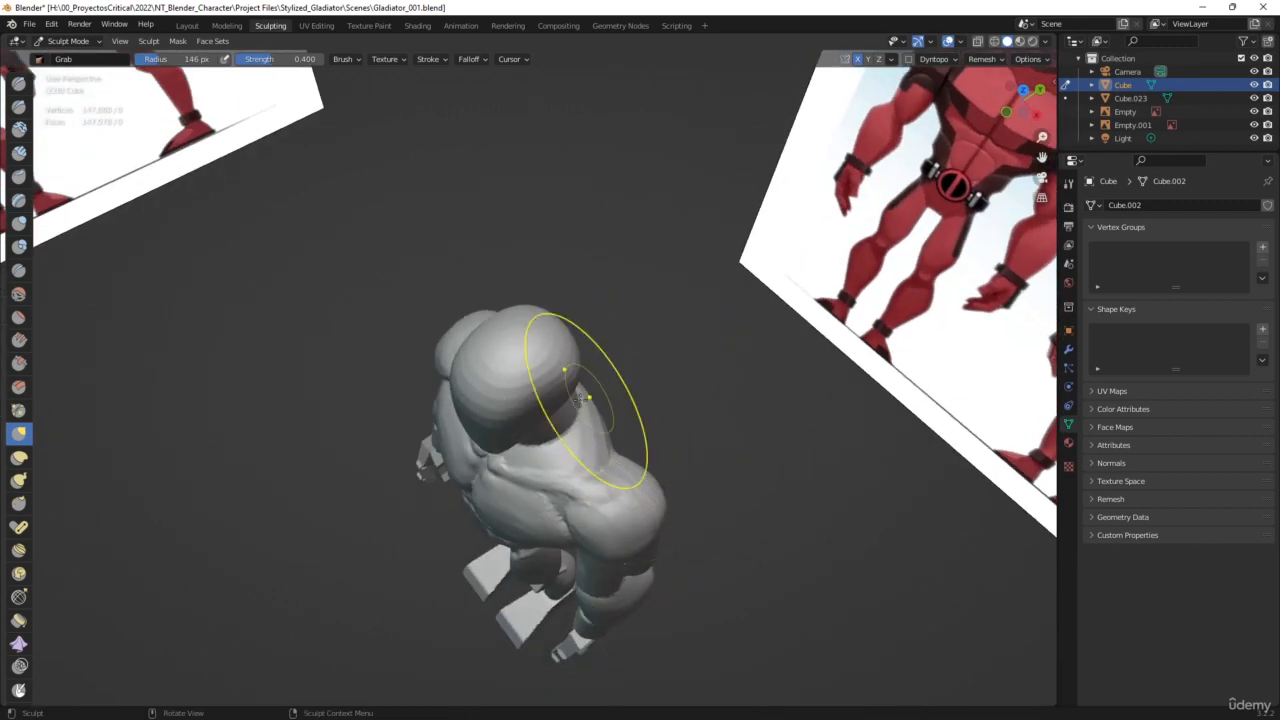
Flatten the deltoids into broad planes around the shoulders using the Scrape/Peaks brush with a 146 px radius and 0.700 strength
{"action": "left_click", "coordinate": [19, 341]}
{"action": "left_click", "coordinate": [19, 363]}
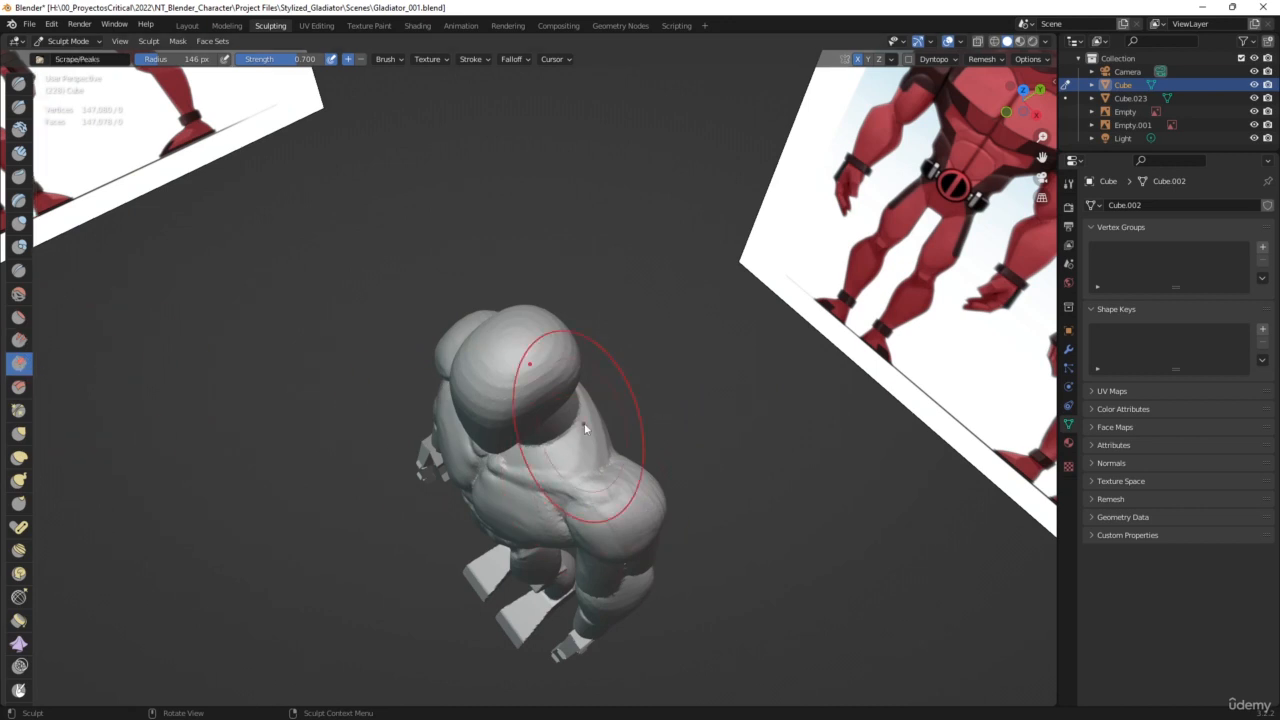
{"action": "middle_click_drag", "start_coordinate": [584, 422], "coordinate": [663, 418]}
{"action": "left_click_drag", "start_coordinate": [612, 512], "coordinate": [612, 522]}
{"action": "middle_click_drag", "start_coordinate": [652, 545], "coordinate": [603, 490]}
{"action": "left_click_drag", "start_coordinate": [532, 500], "coordinate": [525, 559]}
{"action": "middle_click_drag", "start_coordinate": [600, 496], "coordinate": [686, 434]}
{"action": "left_click_drag", "start_coordinate": [638, 470], "coordinate": [651, 490]}
{"action": "mouse_move", "coordinate": [651, 488]}
{"action": "middle_mouse_down"}
{"action": "mouse_move", "coordinate": [777, 414]}
{"action": "mouse_move", "coordinate": [708, 354]}
{"action": "middle_mouse_up"}
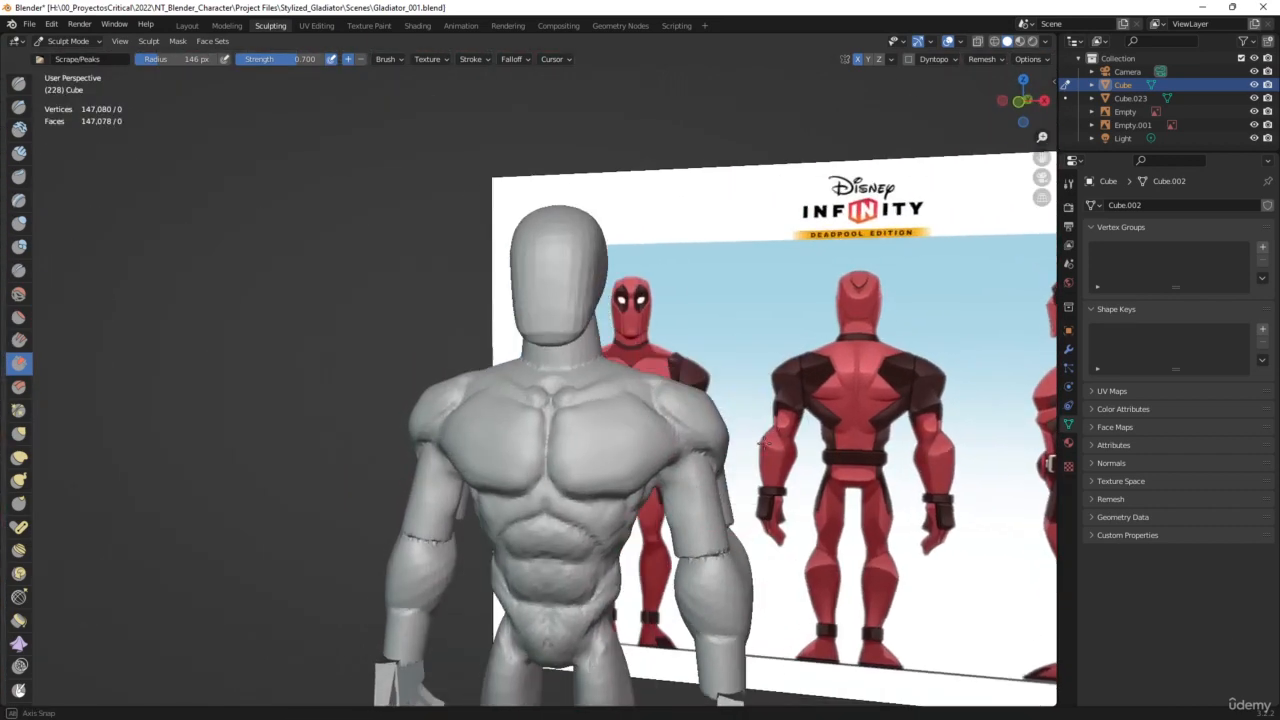
Plane the pectoral surfaces below the collarbones with the Scrape/Peaks brush, checking the chest against the reference images
{"action": "mouse_move", "coordinate": [728, 437]}
{"action": "middle_mouse_down"}
{"action": "mouse_move", "coordinate": [628, 443]}
{"action": "mouse_move", "coordinate": [500, 486]}
{"action": "mouse_move", "coordinate": [728, 363]}
{"action": "mouse_move", "coordinate": [666, 460]}
{"action": "mouse_move", "coordinate": [797, 354]}
{"action": "middle_mouse_up"}
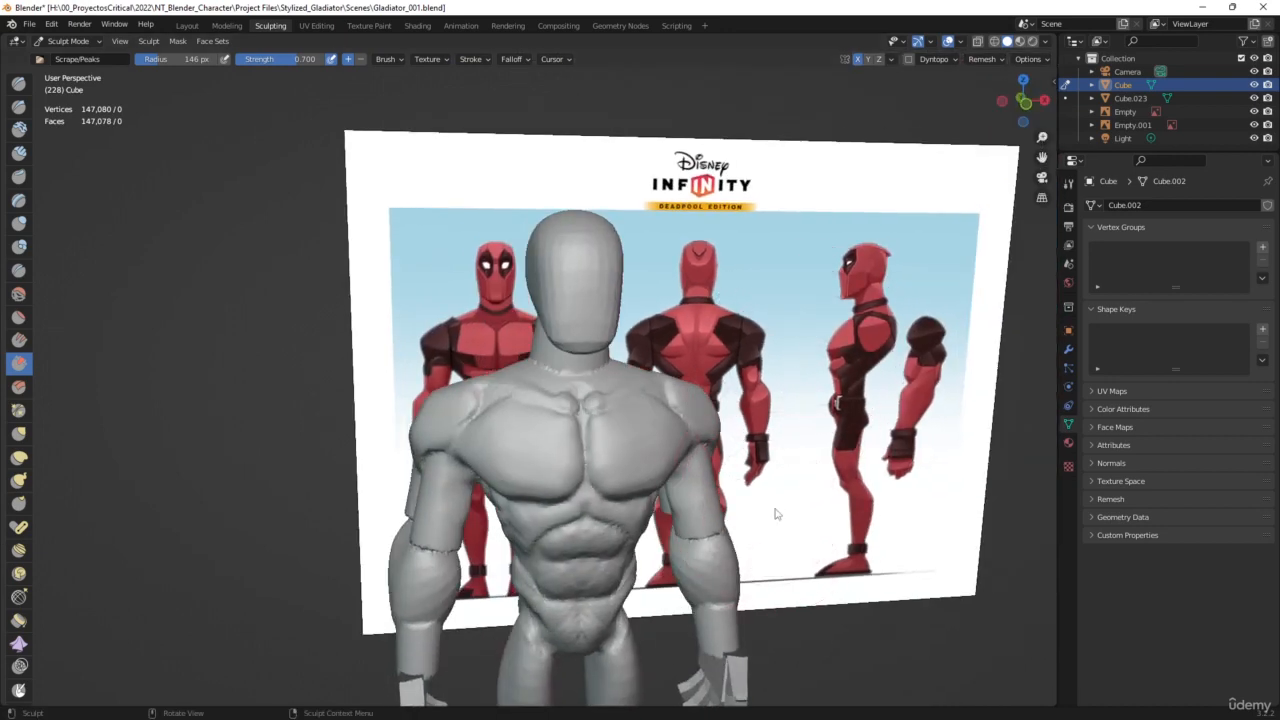
{"action": "mouse_move", "coordinate": [790, 440]}
{"action": "middle_mouse_down"}
{"action": "mouse_move", "coordinate": [760, 470]}
{"action": "mouse_move", "coordinate": [790, 525]}
{"action": "mouse_move", "coordinate": [780, 510]}
{"action": "mouse_move", "coordinate": [740, 510]}
{"action": "mouse_move", "coordinate": [671, 543]}
{"action": "mouse_move", "coordinate": [749, 549]}
{"action": "mouse_move", "coordinate": [806, 525]}
{"action": "mouse_move", "coordinate": [791, 486]}
{"action": "mouse_move", "coordinate": [800, 520]}
{"action": "mouse_move", "coordinate": [678, 481]}
{"action": "mouse_move", "coordinate": [774, 480]}
{"action": "mouse_move", "coordinate": [811, 423]}
{"action": "mouse_move", "coordinate": [814, 543]}
{"action": "mouse_move", "coordinate": [590, 472]}
{"action": "mouse_move", "coordinate": [646, 497]}
{"action": "mouse_move", "coordinate": [716, 438]}
{"action": "mouse_move", "coordinate": [742, 510]}
{"action": "mouse_move", "coordinate": [766, 400]}
{"action": "mouse_move", "coordinate": [790, 445]}
{"action": "mouse_move", "coordinate": [570, 426]}
{"action": "middle_mouse_up"}
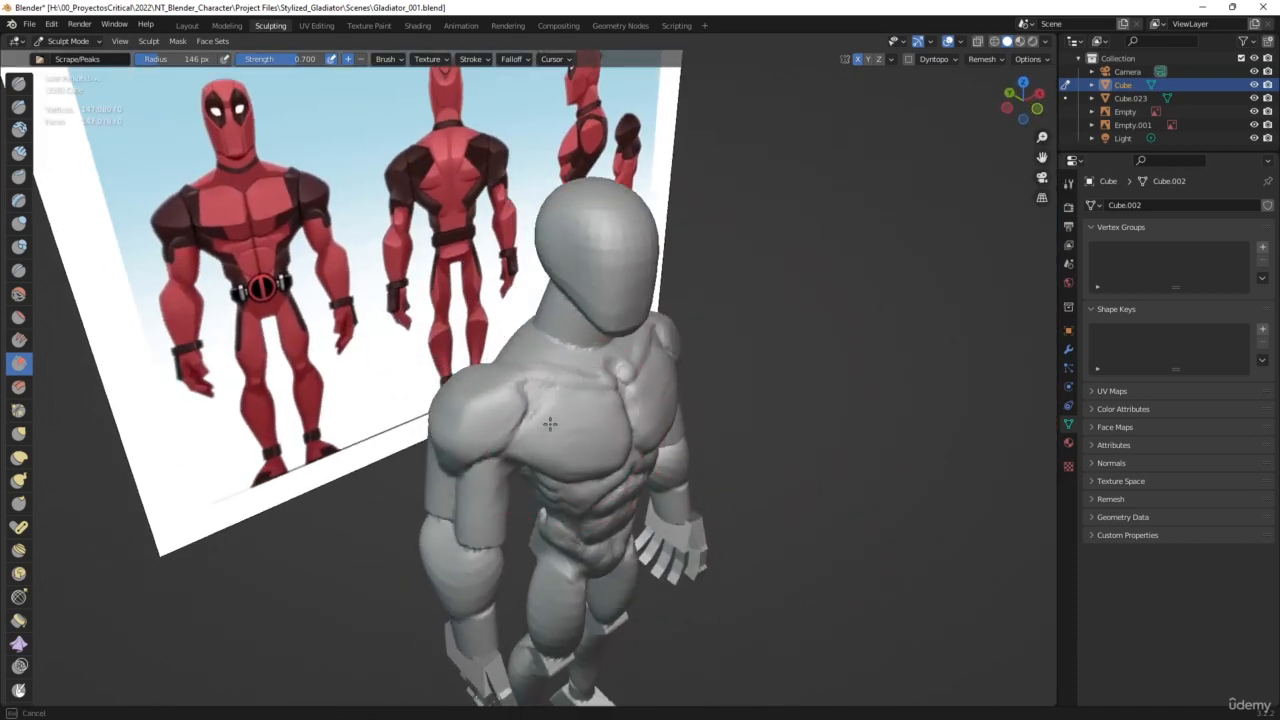
{"action": "middle_click_drag", "start_coordinate": [624, 446], "coordinate": [703, 462]}
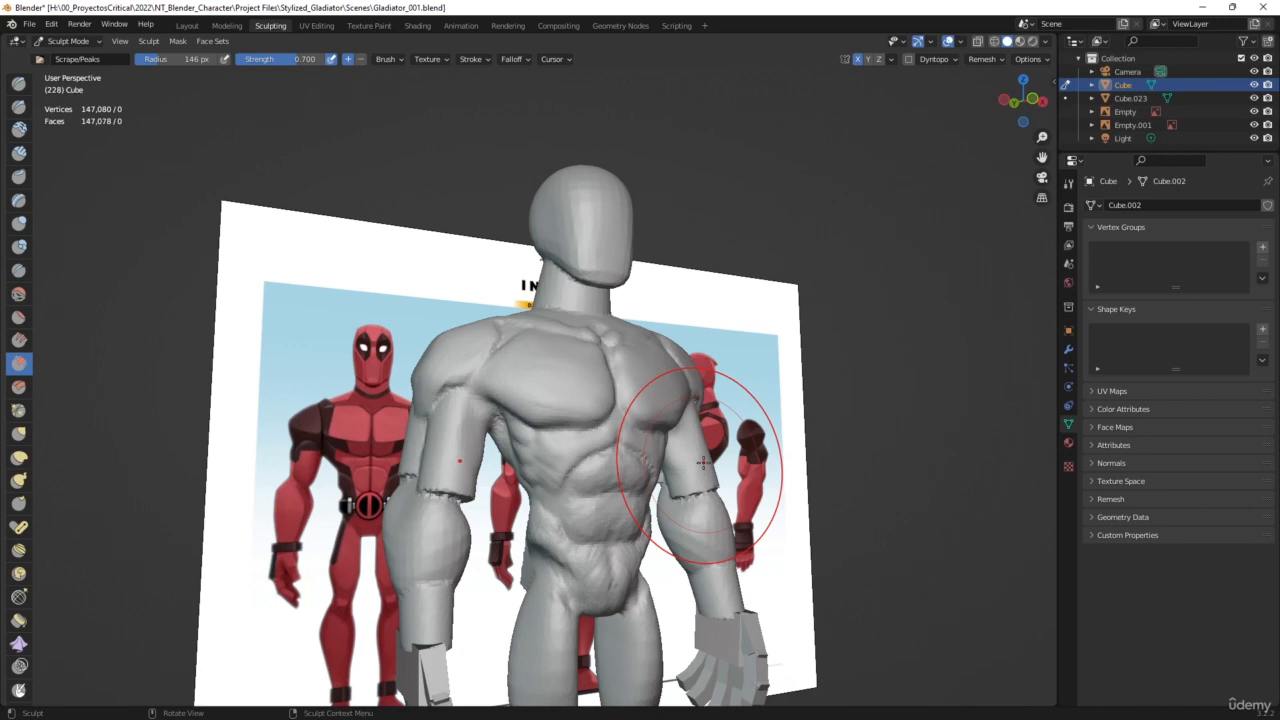
{"action": "middle_click_drag", "start_coordinate": [703, 462], "coordinate": [790, 365]}
{"action": "mouse_move", "coordinate": [541, 438]}
{"action": "left_mouse_down"}
{"action": "mouse_move", "coordinate": [532, 425]}
{"action": "mouse_move", "coordinate": [548, 422]}
{"action": "mouse_move", "coordinate": [537, 422]}
{"action": "left_mouse_up"}
{"action": "middle_click_drag", "start_coordinate": [625, 363], "coordinate": [627, 392]}
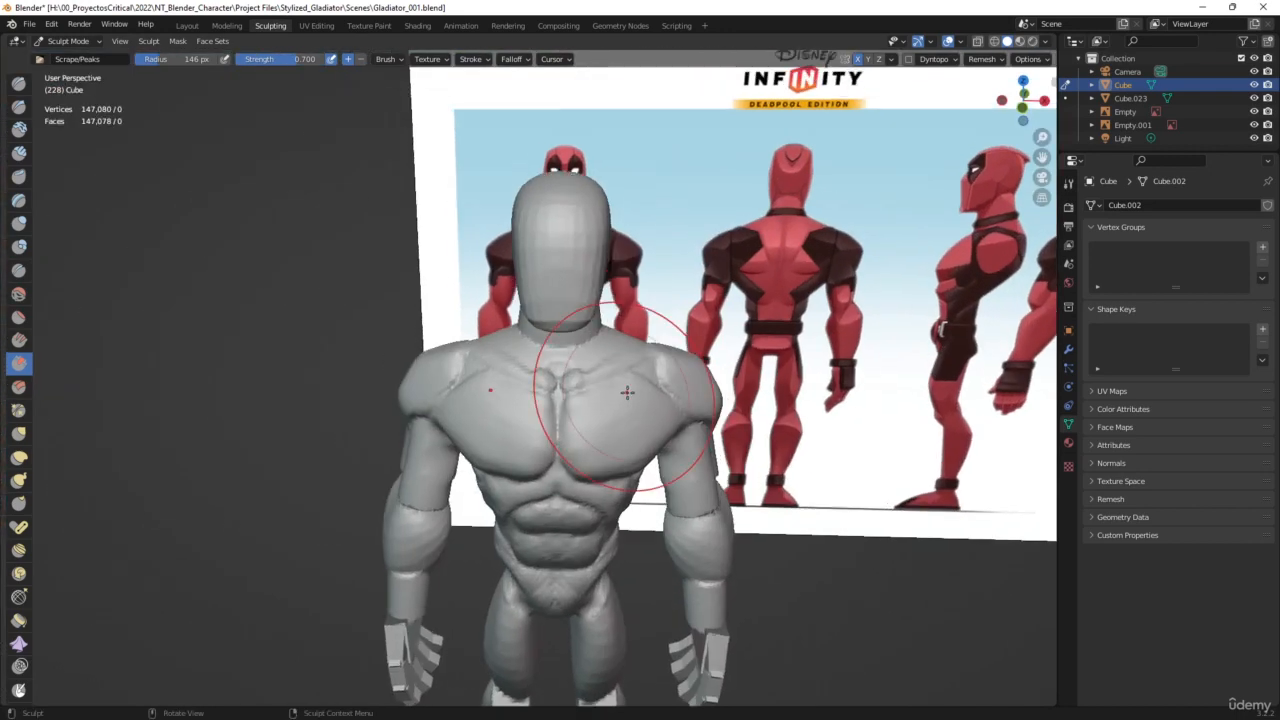